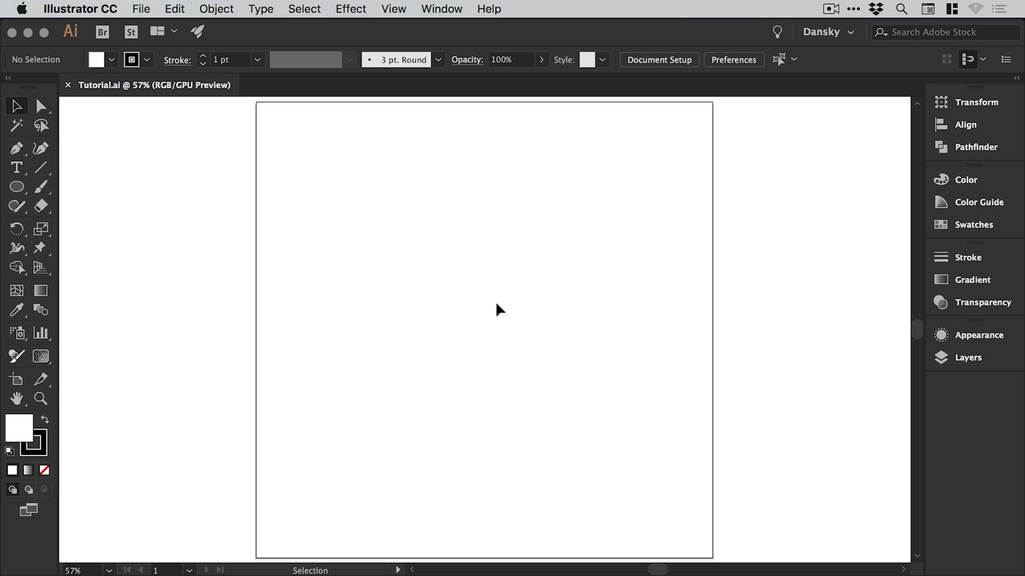
Turn off Snap to Pixel in the View menu.
{"action": "left_click", "coordinate": [395, 13]}
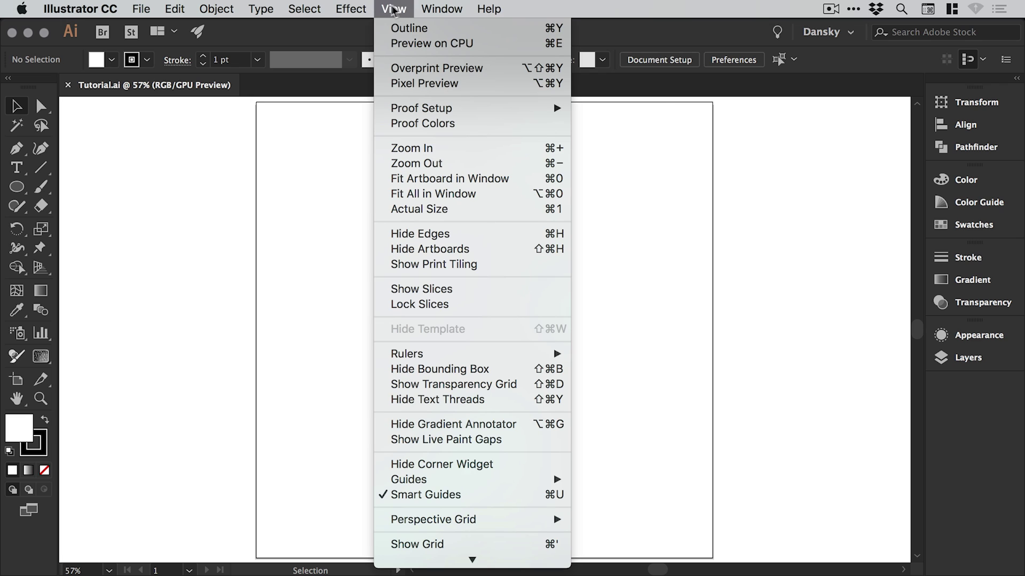
{"action": "mouse_move", "coordinate": [407, 565]}
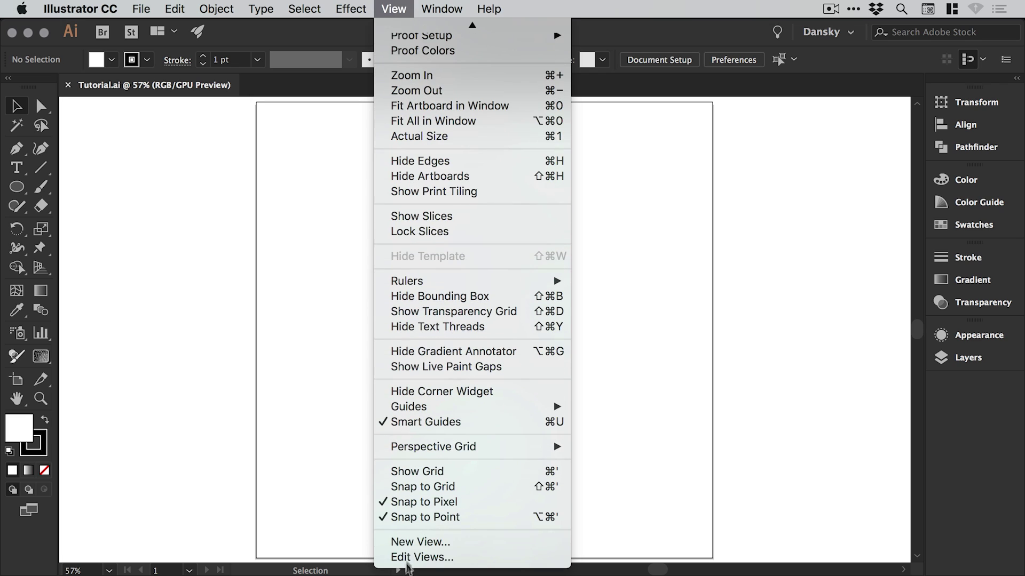
{"action": "left_click", "coordinate": [445, 503]}
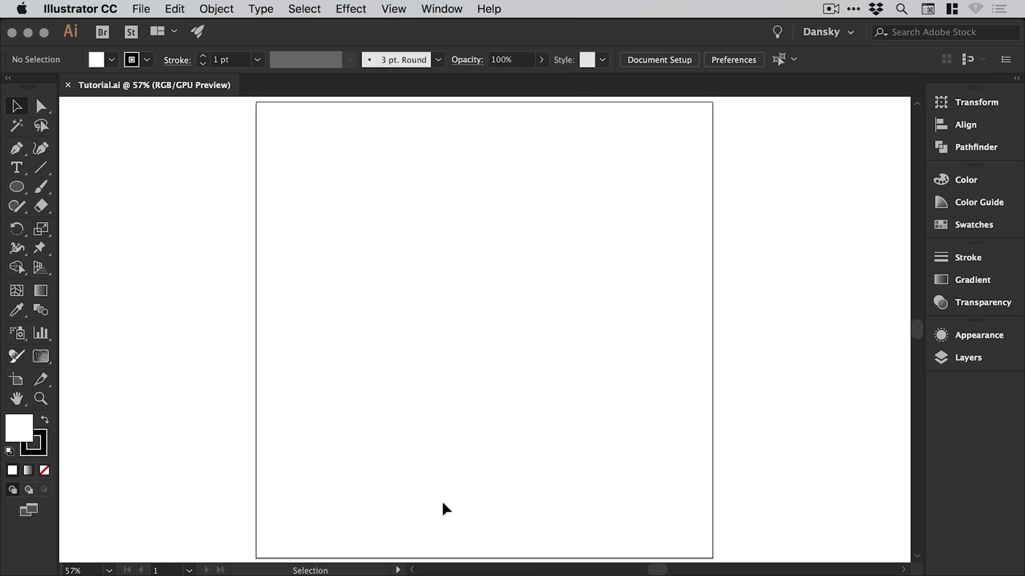
Draw a large circle with no fill and a black stroke near the page centre.
{"action": "left_click", "coordinate": [18, 188]}
{"action": "left_click_drag", "start_coordinate": [400, 234], "coordinate": [564, 435]}
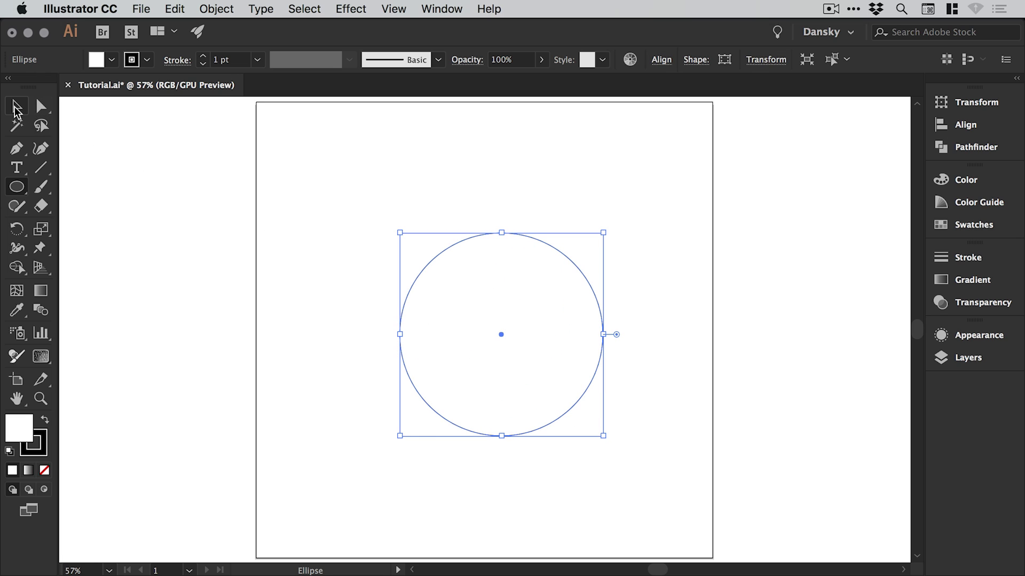
{"action": "left_click", "coordinate": [16, 105]}
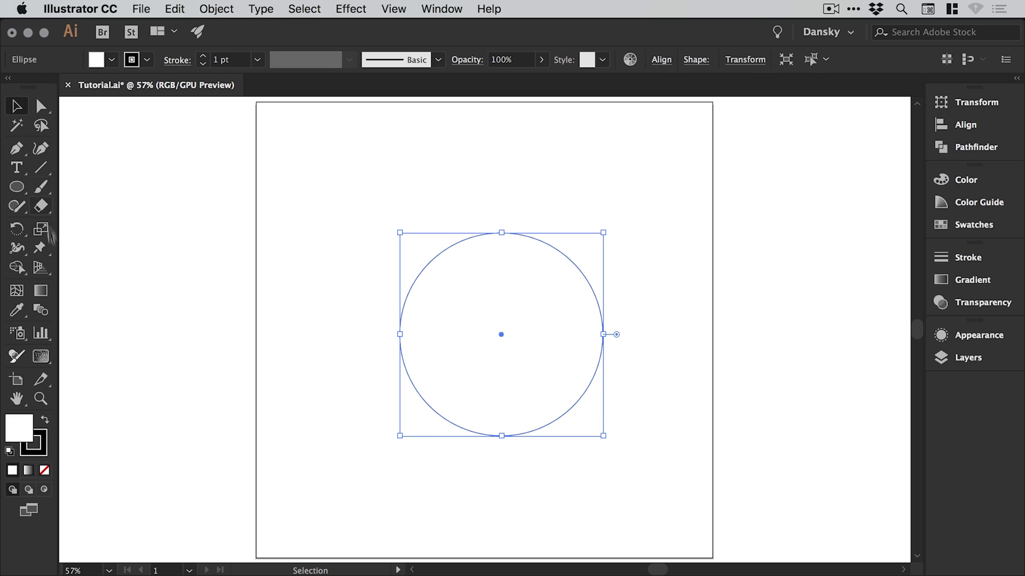
{"action": "left_click", "coordinate": [45, 471]}
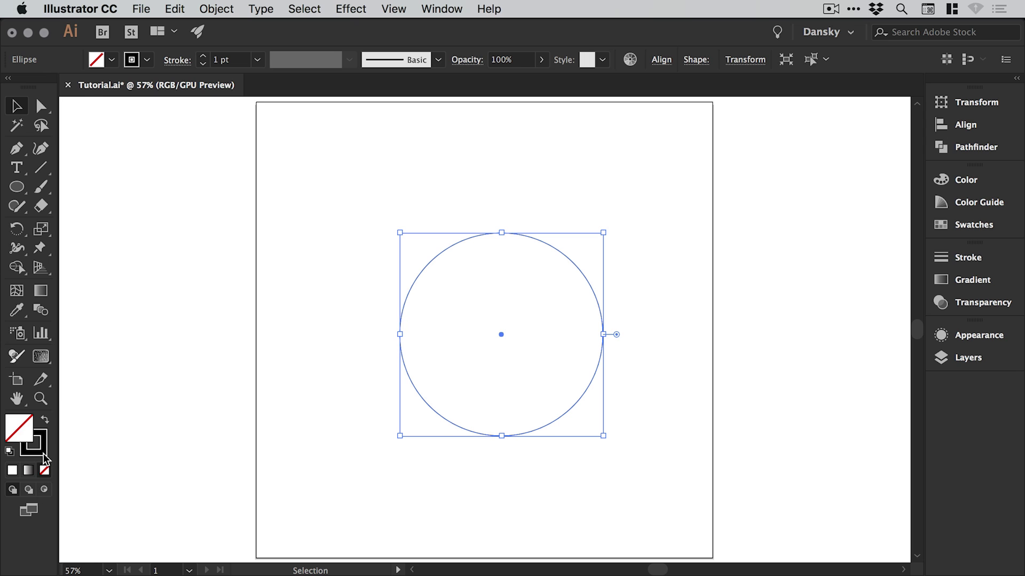
{"action": "left_click", "coordinate": [43, 455]}
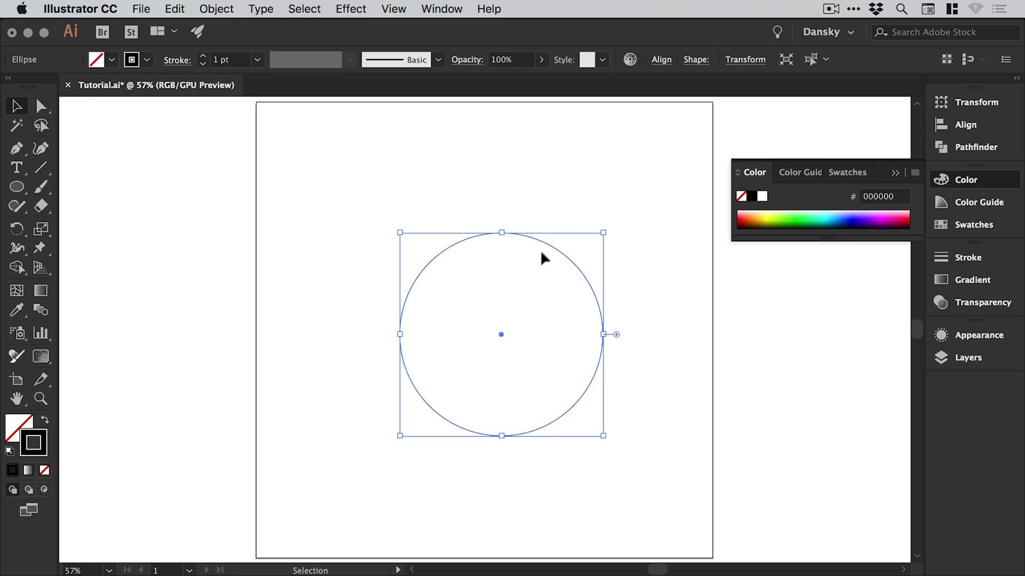
{"action": "left_click_drag", "start_coordinate": [541, 241], "coordinate": [526, 239]}
{"action": "left_click", "coordinate": [979, 181]}
{"action": "left_click_drag", "start_coordinate": [309, 194], "coordinate": [612, 465]}
{"action": "left_click_drag", "start_coordinate": [588, 366], "coordinate": [513, 344]}
Paste a copy in place and scale it down to a concentric circle about 157 pt wide.
{"action": "left_click", "coordinate": [175, 9]}
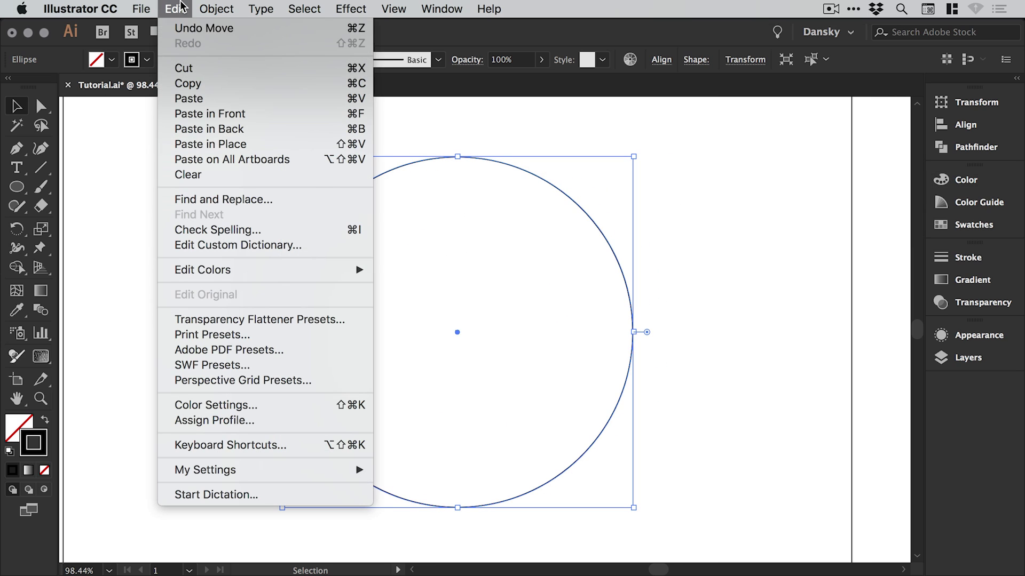
{"action": "left_click", "coordinate": [184, 83]}
{"action": "left_click", "coordinate": [175, 9]}
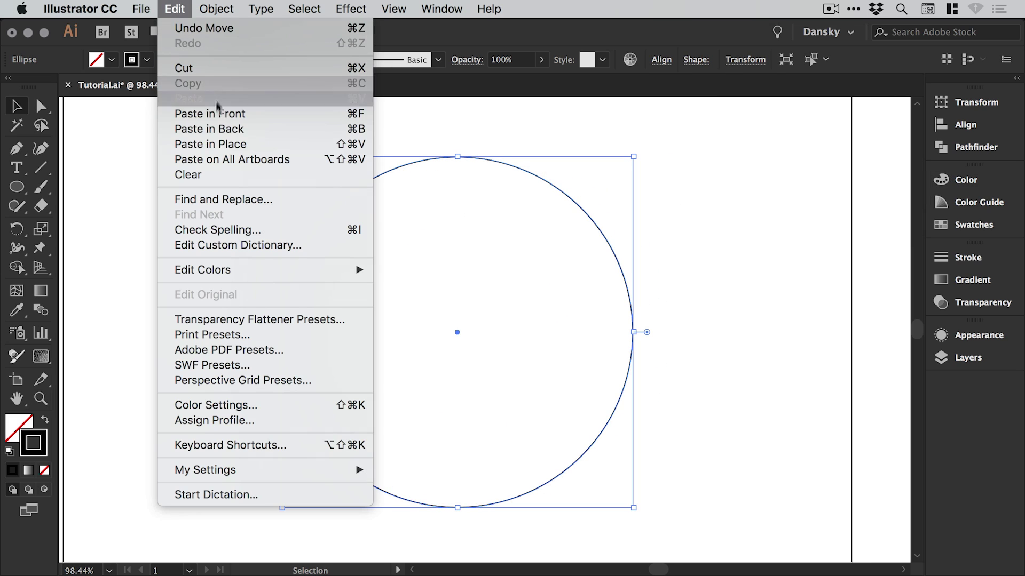
{"action": "left_click", "coordinate": [213, 144]}
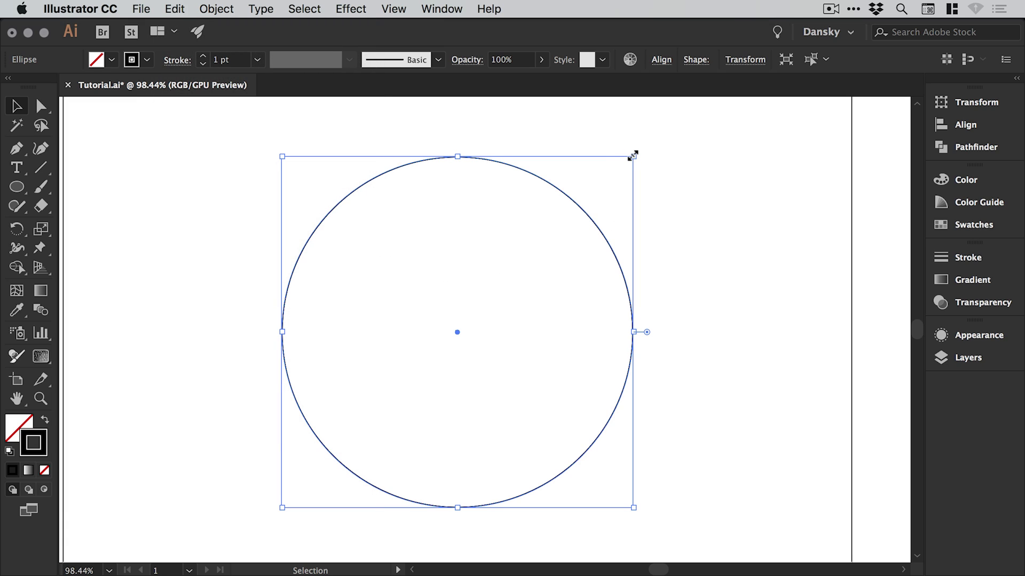
{"action": "left_click_drag", "start_coordinate": [633, 156], "coordinate": [525, 268]}
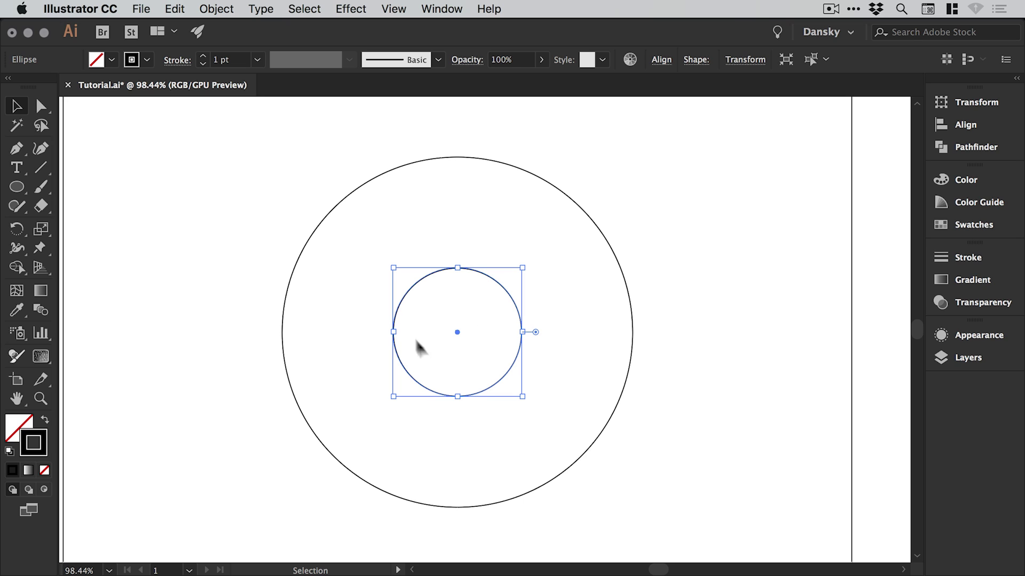
{"action": "left_click", "coordinate": [211, 327]}
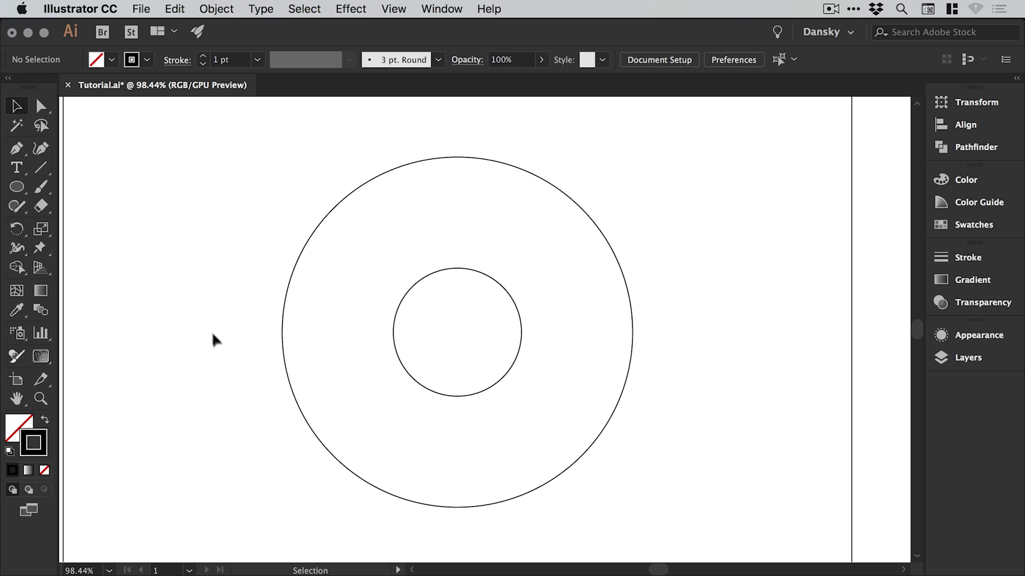
Paste a copy of the small circle in place and enlarge it into a medium circle.
{"action": "left_click", "coordinate": [475, 271]}
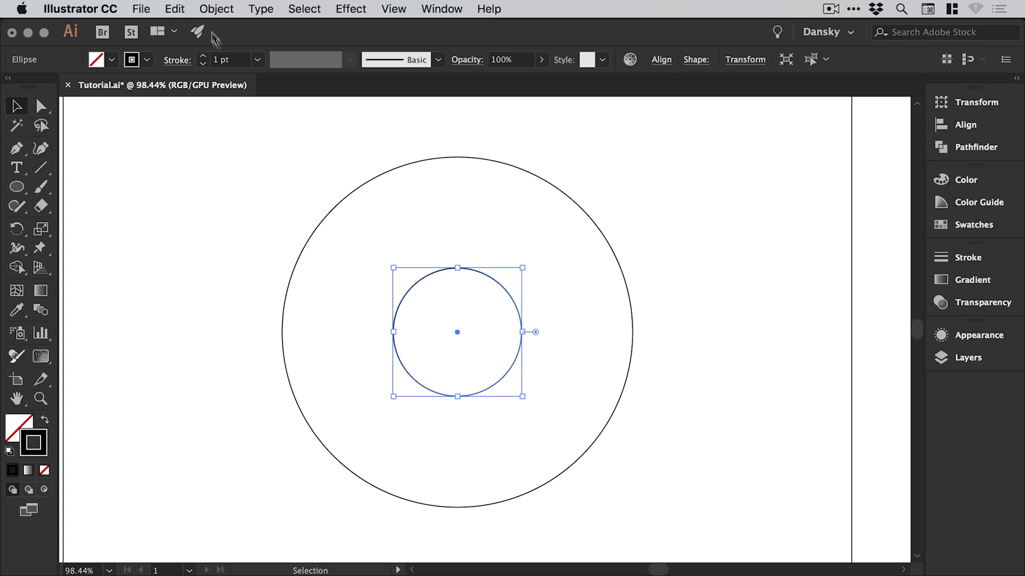
{"action": "left_click", "coordinate": [174, 9]}
{"action": "left_click", "coordinate": [184, 83]}
{"action": "left_click", "coordinate": [175, 9]}
{"action": "left_click", "coordinate": [196, 151]}
{"action": "left_click_drag", "start_coordinate": [523, 267], "coordinate": [635, 141]}
{"action": "left_click_drag", "start_coordinate": [414, 126], "coordinate": [560, 237]}
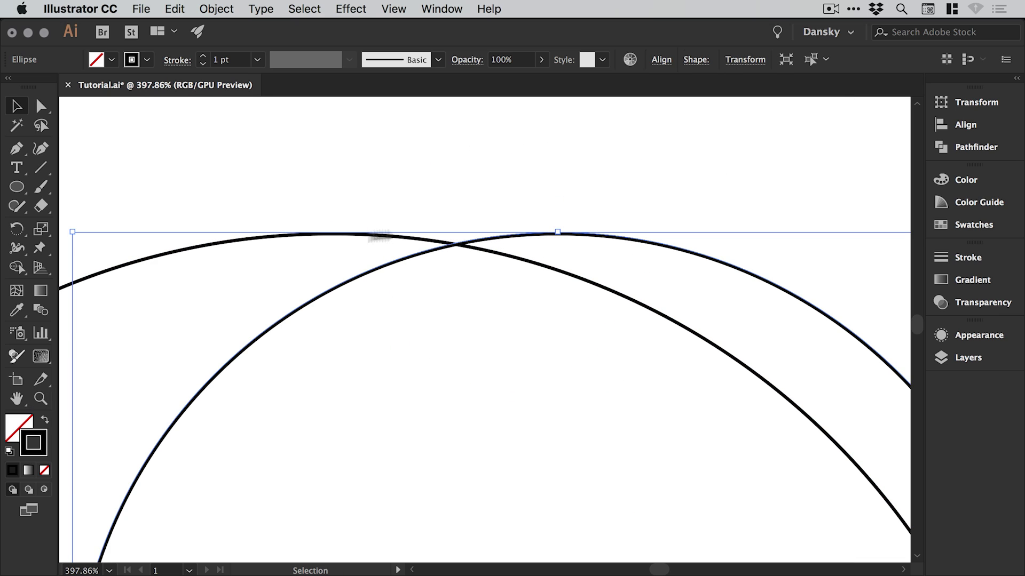
{"action": "key", "text": "super+0"}
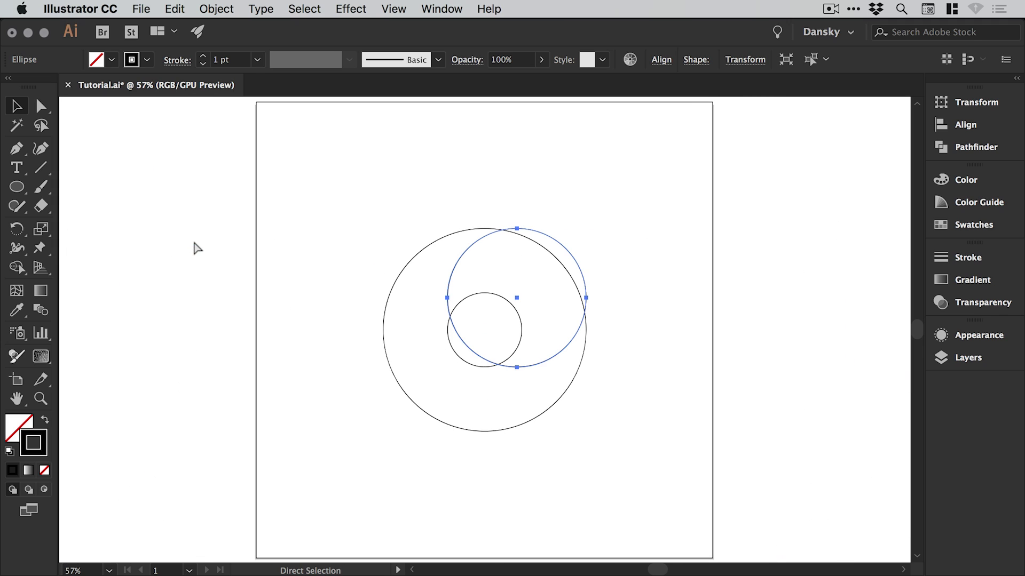
{"action": "left_click_drag", "start_coordinate": [346, 217], "coordinate": [652, 468]}
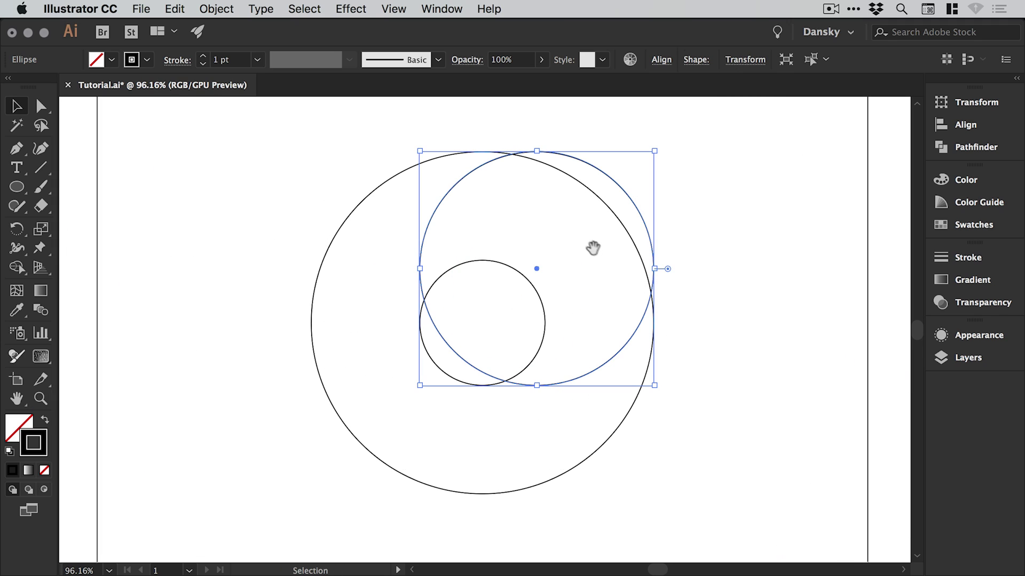
{"action": "left_click_drag", "start_coordinate": [590, 245], "coordinate": [574, 193]}
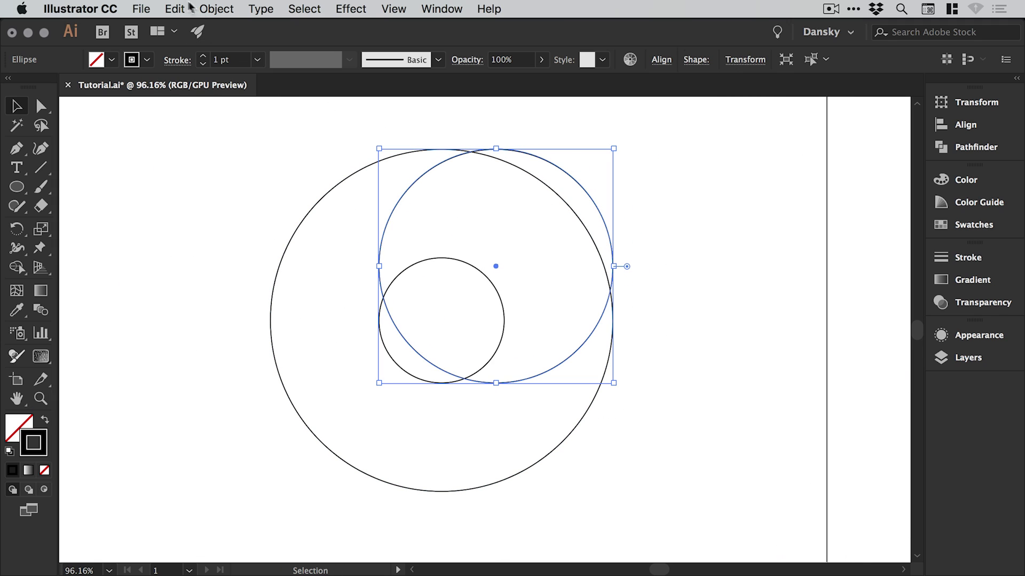
Duplicate the medium circle 141 pt straight down and zoom in to check the overlap.
{"action": "left_click", "coordinate": [175, 7]}
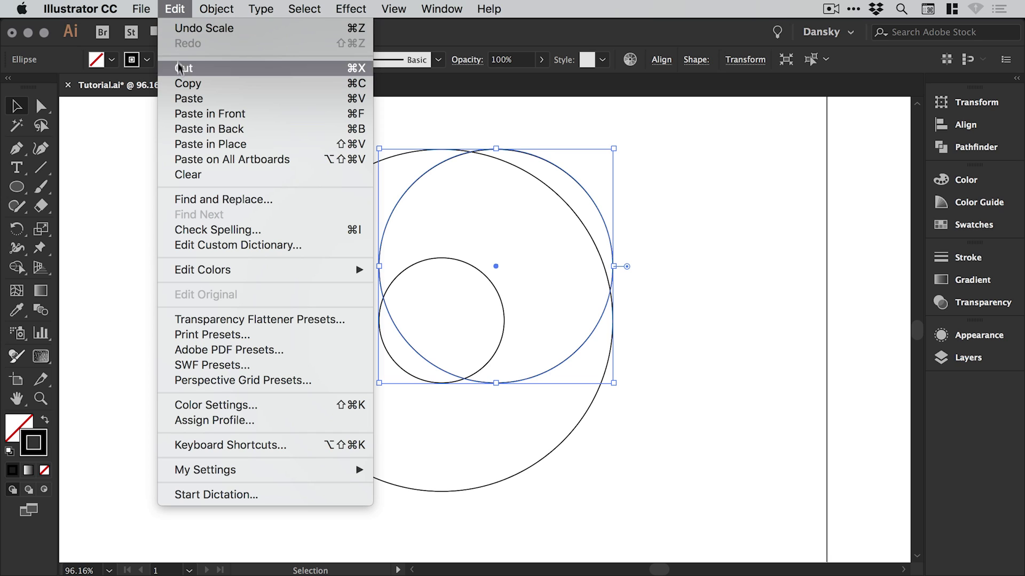
{"action": "left_click", "coordinate": [175, 8]}
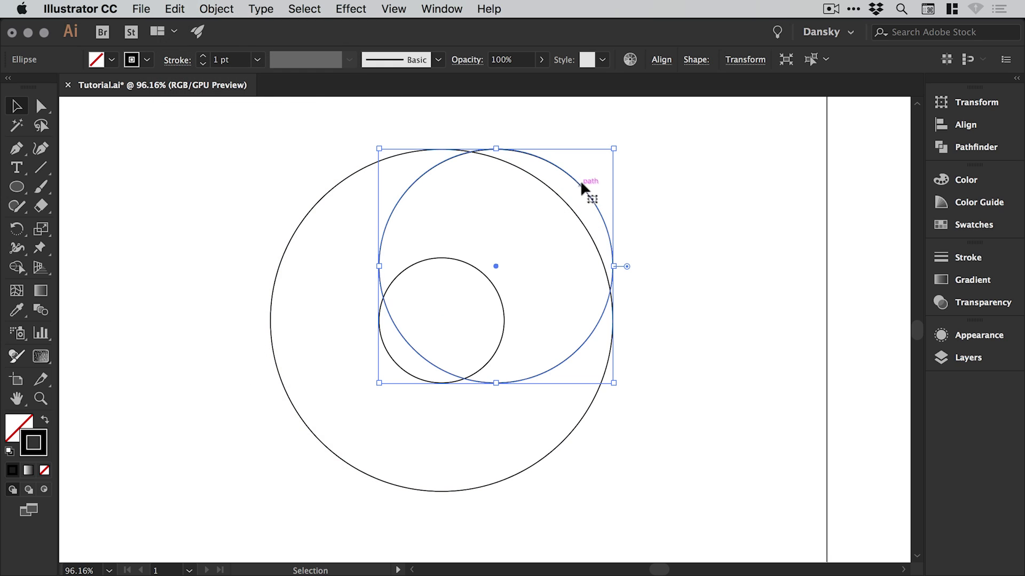
{"action": "left_click_drag", "start_coordinate": [579, 181], "coordinate": [582, 297]}
{"action": "left_click", "coordinate": [679, 409]}
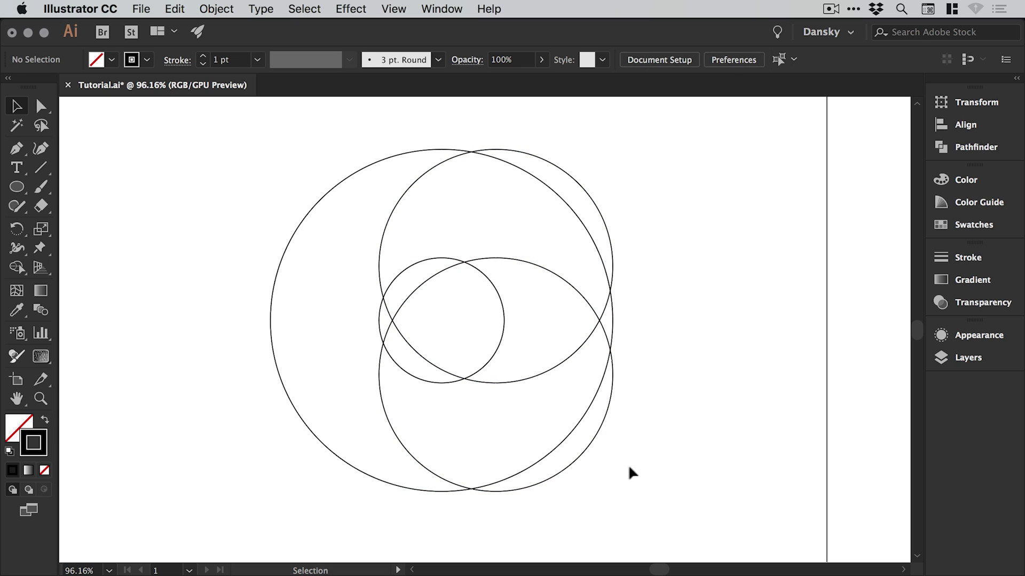
{"action": "key", "text": "super+space"}
{"action": "left_click_drag", "start_coordinate": [373, 468], "coordinate": [555, 507]}
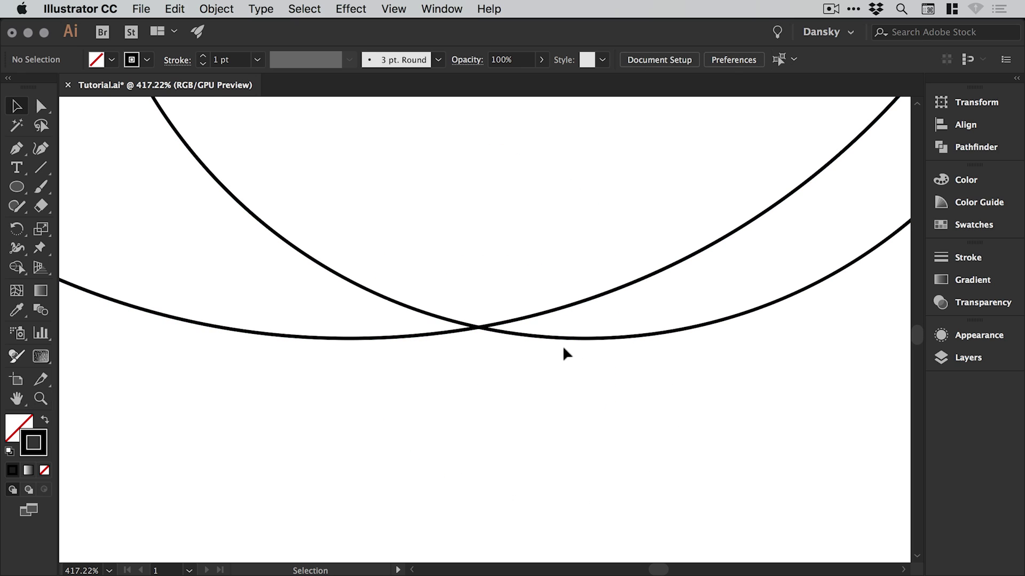
{"action": "key", "text": "a"}
{"action": "key", "text": "super+minus"}
{"action": "key", "text": "super+minus"}
{"action": "key", "text": "super+minus"}
{"action": "key", "text": "super+minus"}
{"action": "key", "text": "super+minus"}
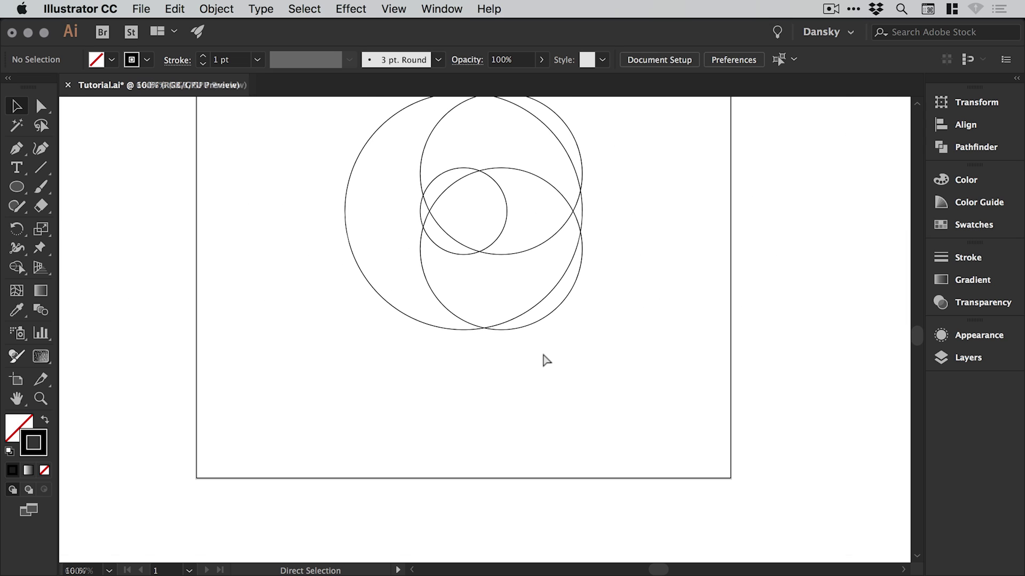
{"action": "key", "text": "v"}
{"action": "left_click_drag", "start_coordinate": [494, 249], "coordinate": [488, 295]}
{"action": "left_click", "coordinate": [457, 301], "text": "super"}
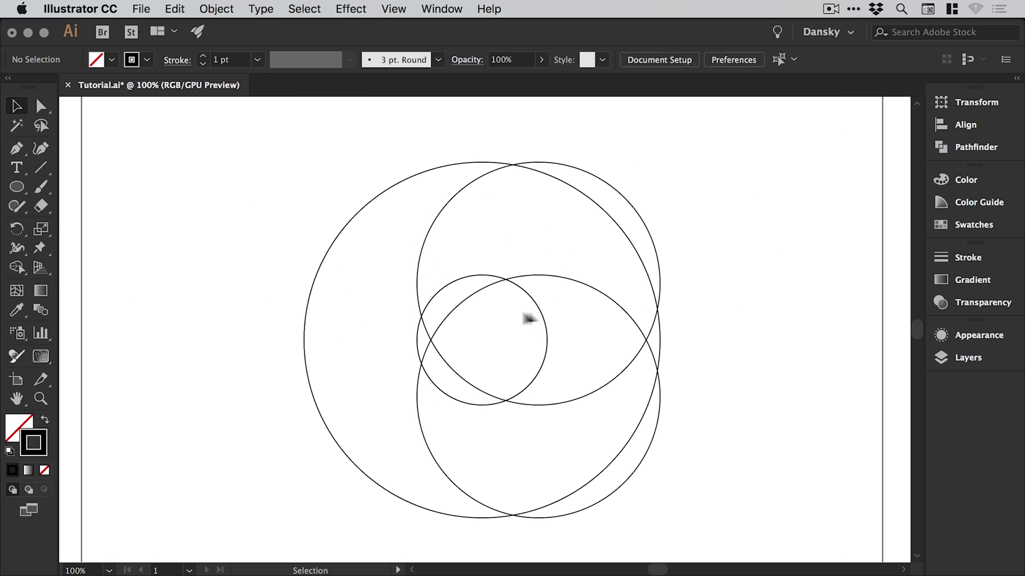
{"action": "left_click_drag", "start_coordinate": [535, 320], "coordinate": [532, 297]}
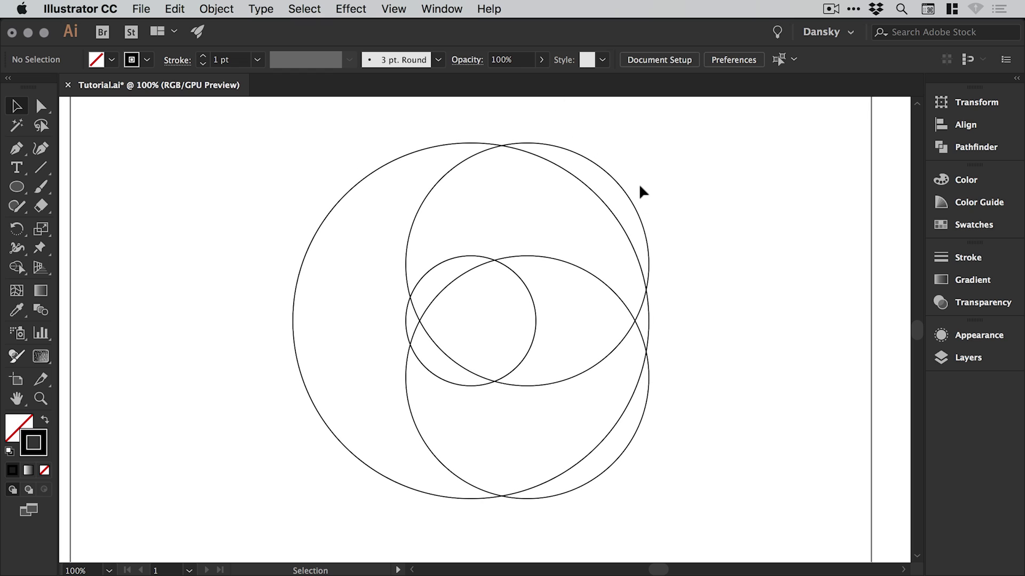
Align all four circles with Horizontal Align Center in the Align panel.
{"action": "left_click_drag", "start_coordinate": [207, 204], "coordinate": [718, 440]}
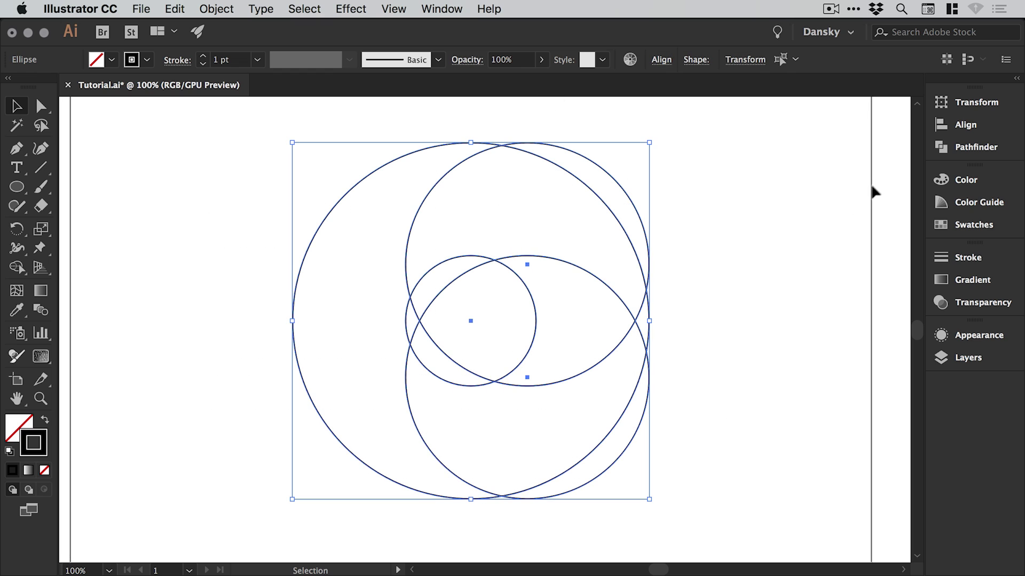
{"action": "left_click", "coordinate": [967, 127]}
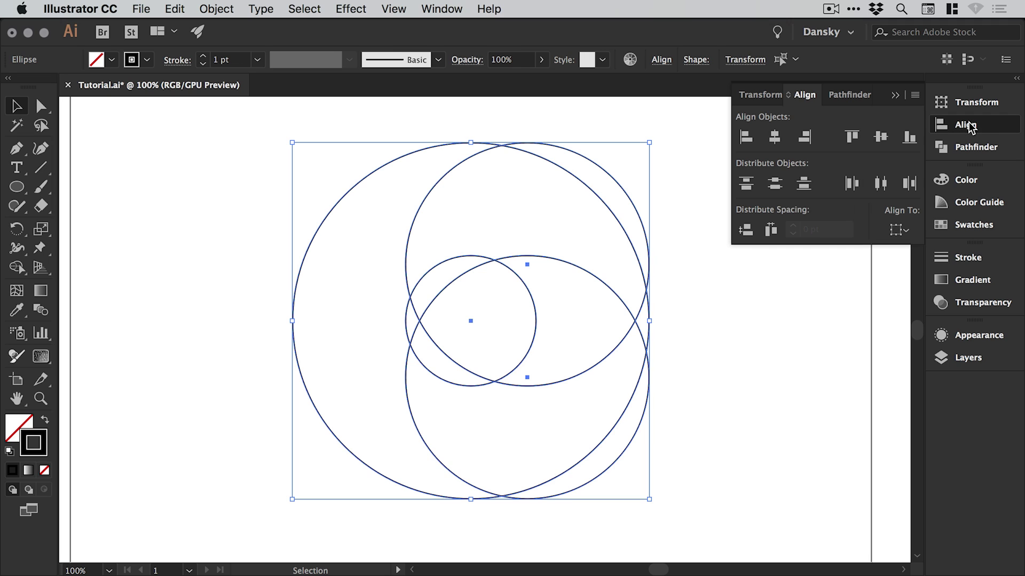
{"action": "left_click", "coordinate": [436, 7]}
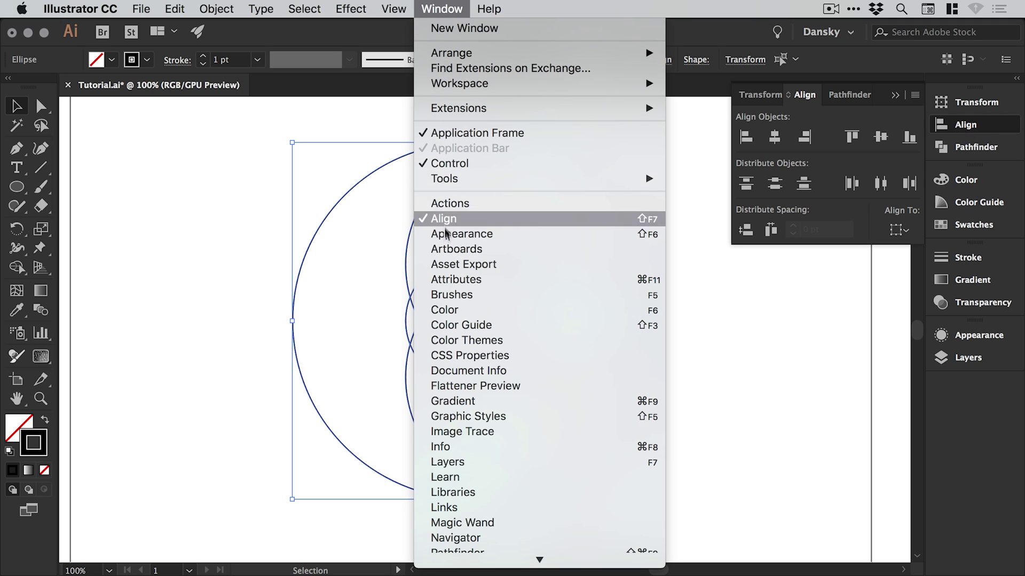
{"action": "left_click", "coordinate": [441, 7]}
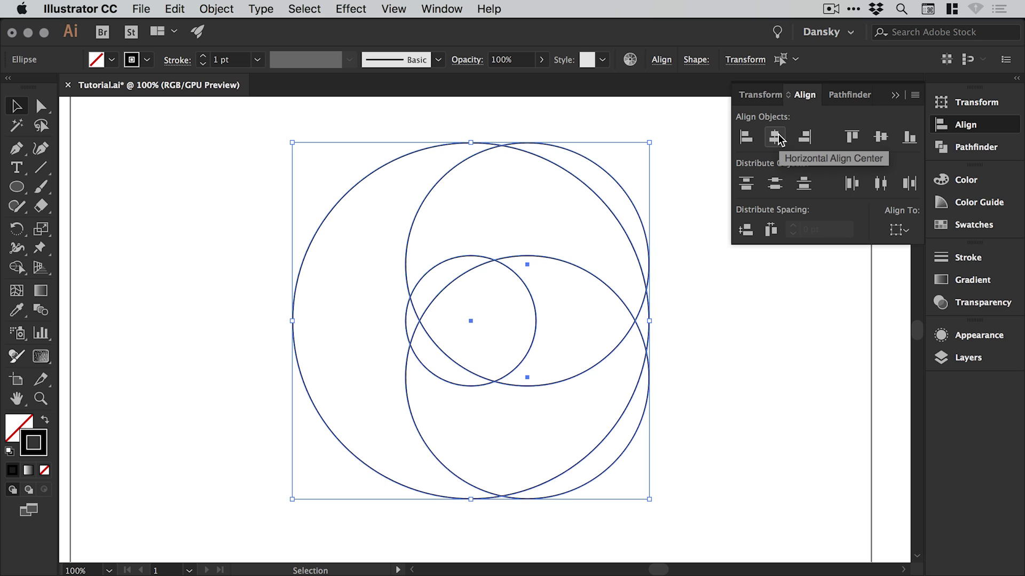
{"action": "left_click", "coordinate": [775, 137]}
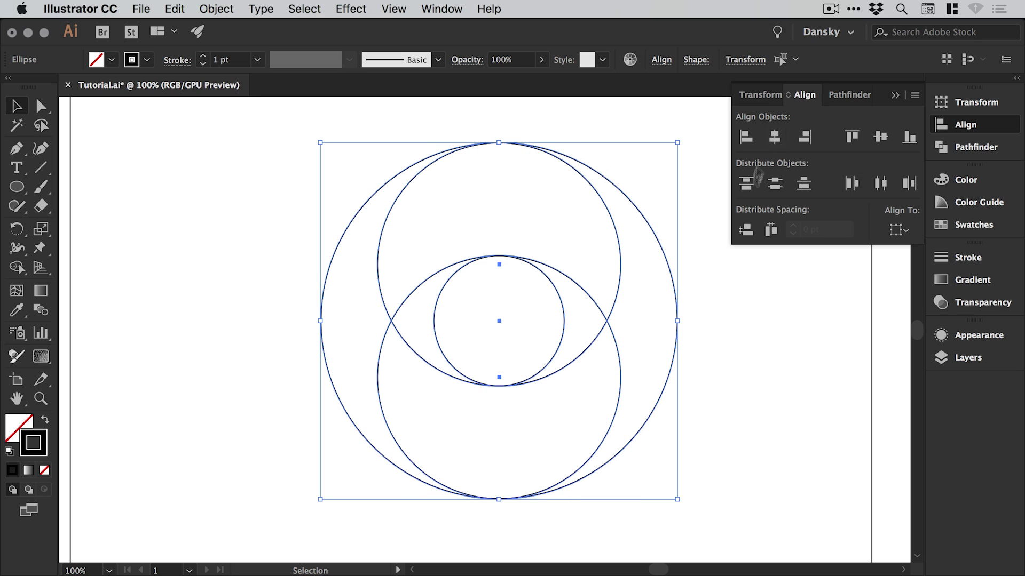
{"action": "left_click", "coordinate": [780, 350]}
{"action": "left_click", "coordinate": [971, 125]}
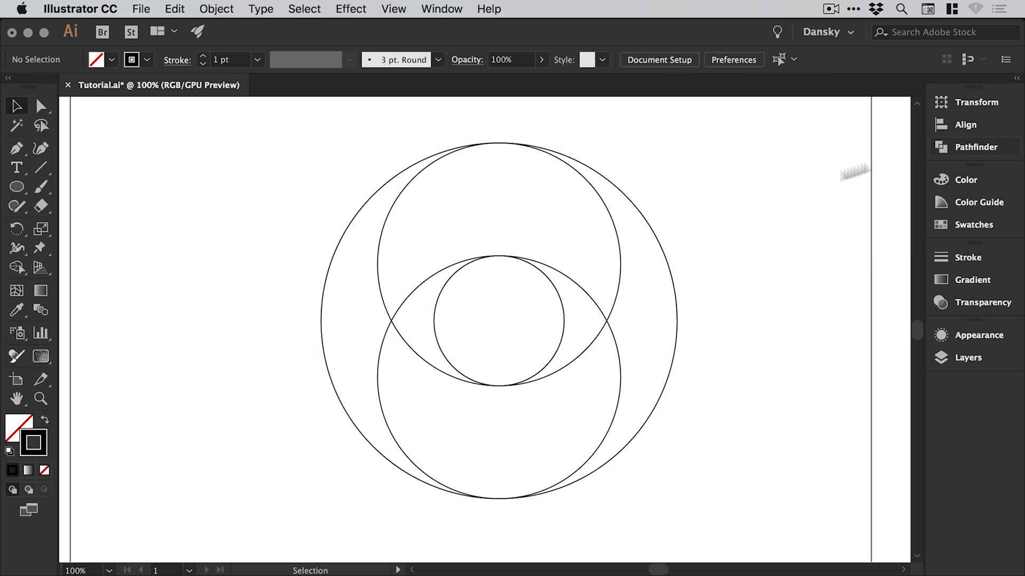
Duplicate the upper medium circle a short distance straight down, then zoom in on the left edges.
{"action": "left_click", "coordinate": [620, 246]}
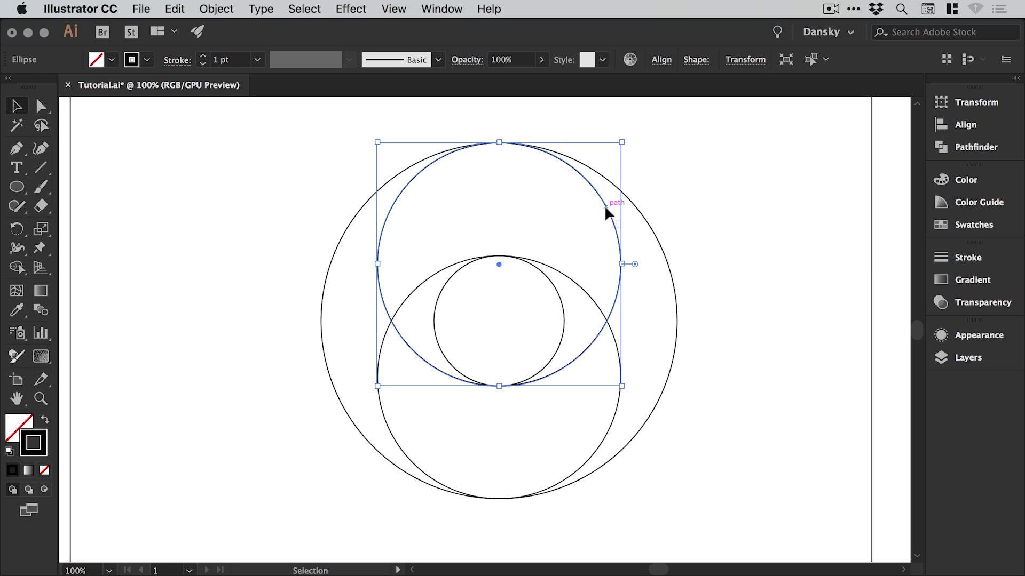
{"action": "left_click_drag", "start_coordinate": [605, 207], "coordinate": [534, 243]}
{"action": "left_click", "coordinate": [240, 309]}
{"action": "key", "text": "z"}
{"action": "left_click_drag", "start_coordinate": [311, 289], "coordinate": [354, 348]}
{"action": "key", "text": "v"}
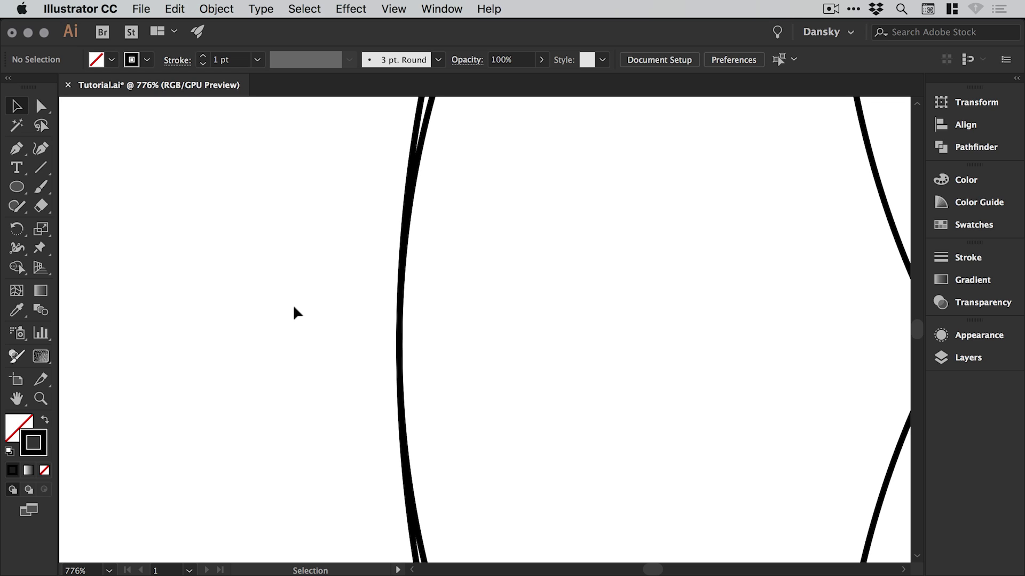
Leave Outline mode for the stroked preview and zoom in on the circle construction.
{"action": "key", "text": "super+y"}
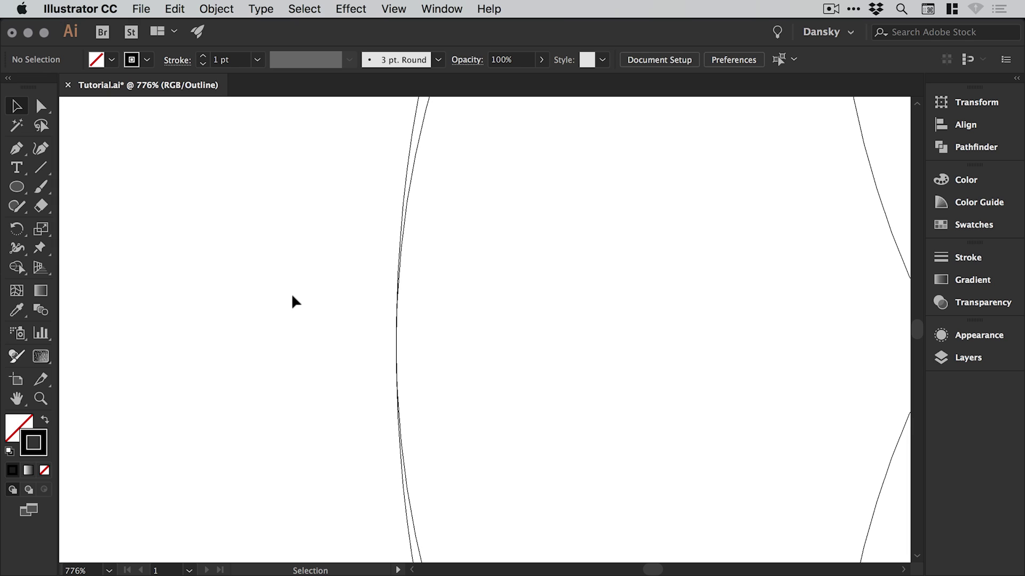
{"action": "key", "text": "super+minus"}
{"action": "key", "text": "super+minus"}
{"action": "key", "text": "super+minus"}
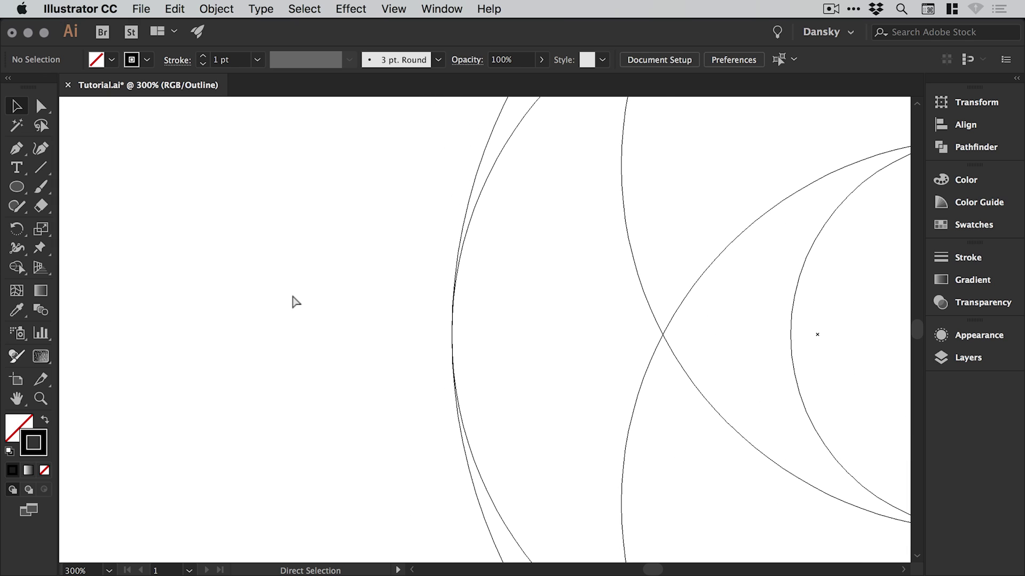
{"action": "key", "text": "super+0"}
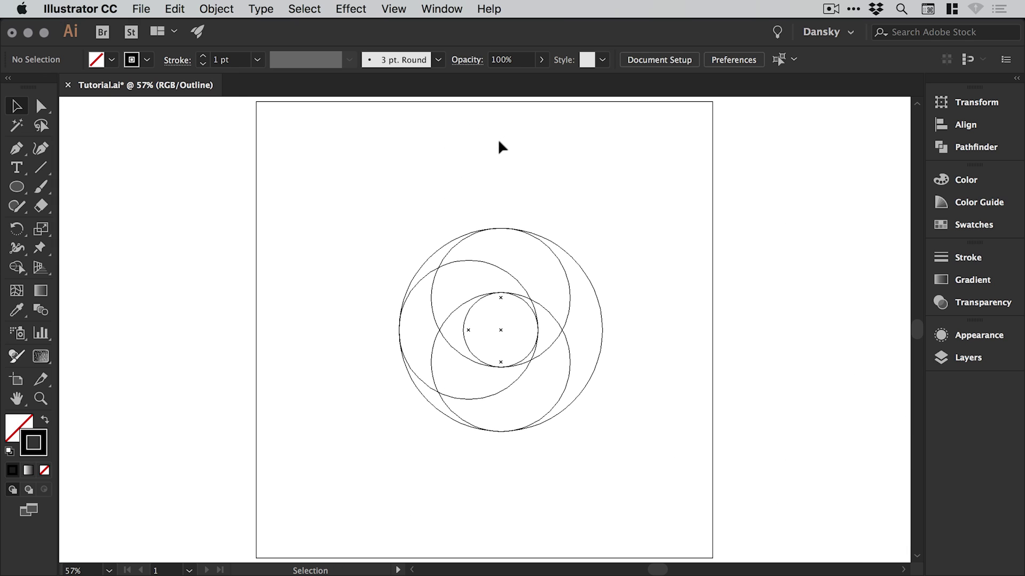
{"action": "key", "text": "super+y"}
{"action": "key", "text": "z"}
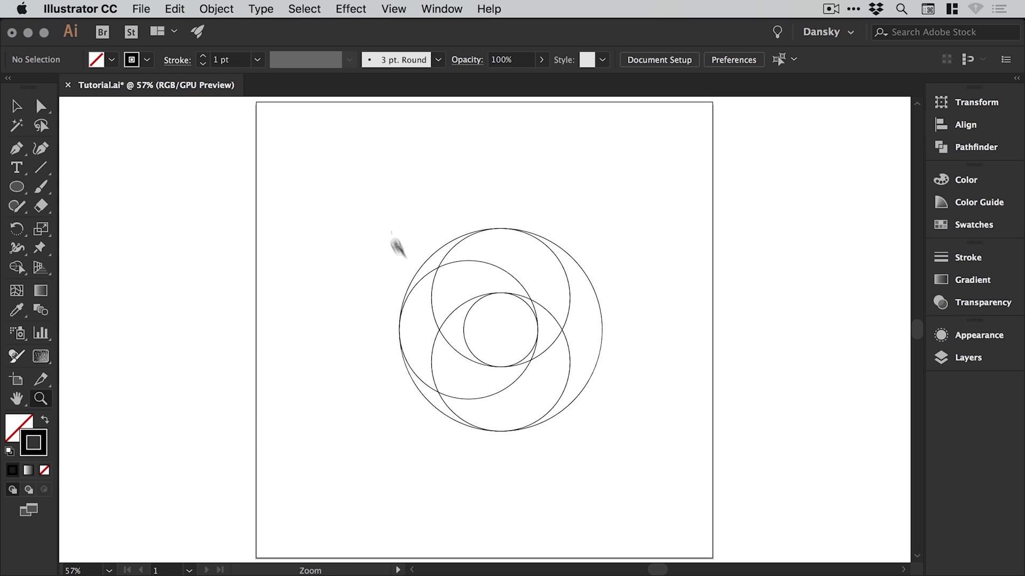
{"action": "left_click_drag", "start_coordinate": [395, 242], "coordinate": [610, 441]}
{"action": "left_click_drag", "start_coordinate": [610, 304], "coordinate": [522, 323]}
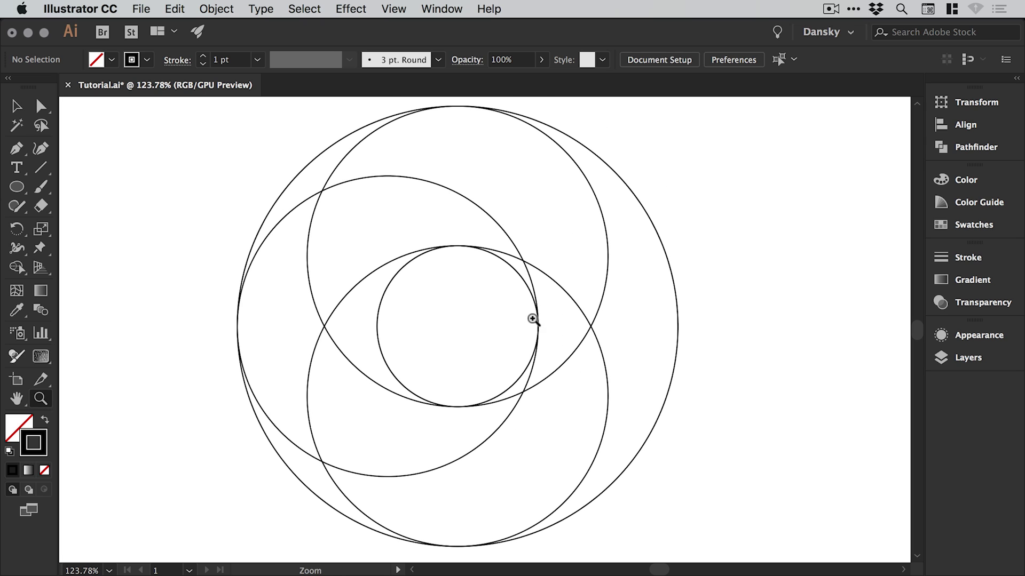
{"action": "key", "text": "v"}
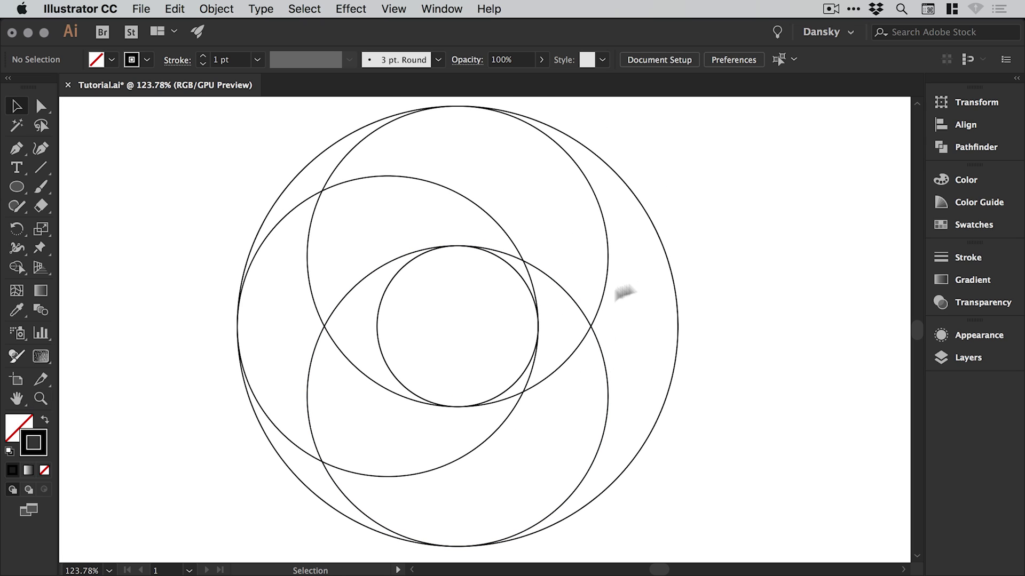
{"action": "key", "text": "super+1"}
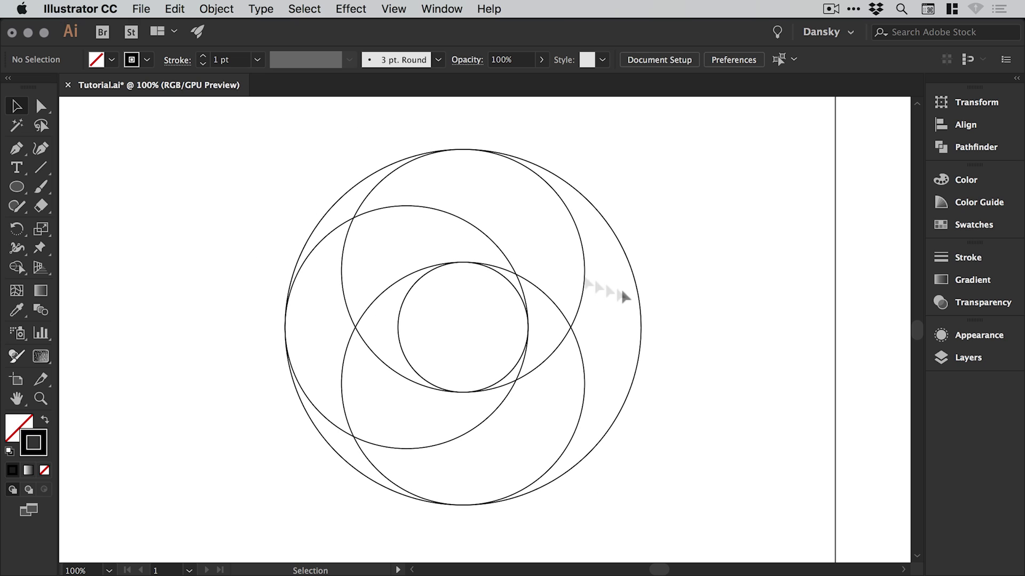
Duplicate all the circles straight below the original and rotate the copy 180°.
{"action": "key", "text": "super+minus"}
{"action": "left_click_drag", "start_coordinate": [519, 302], "coordinate": [487, 220]}
{"action": "key", "text": "super+a"}
{"action": "key", "text": "space"}
{"action": "left_click_drag", "start_coordinate": [515, 283], "coordinate": [507, 274]}
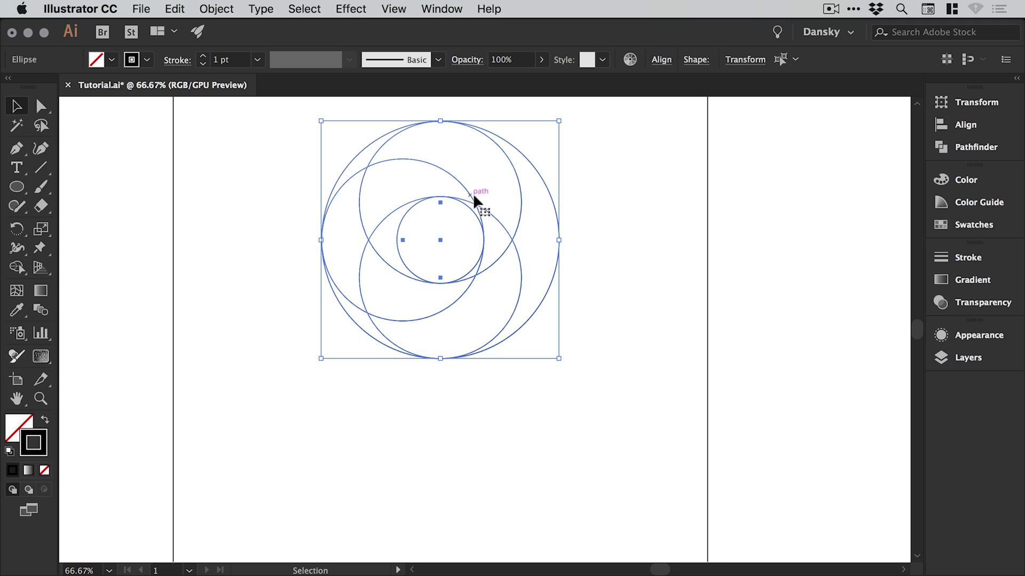
{"action": "left_click", "coordinate": [179, 7]}
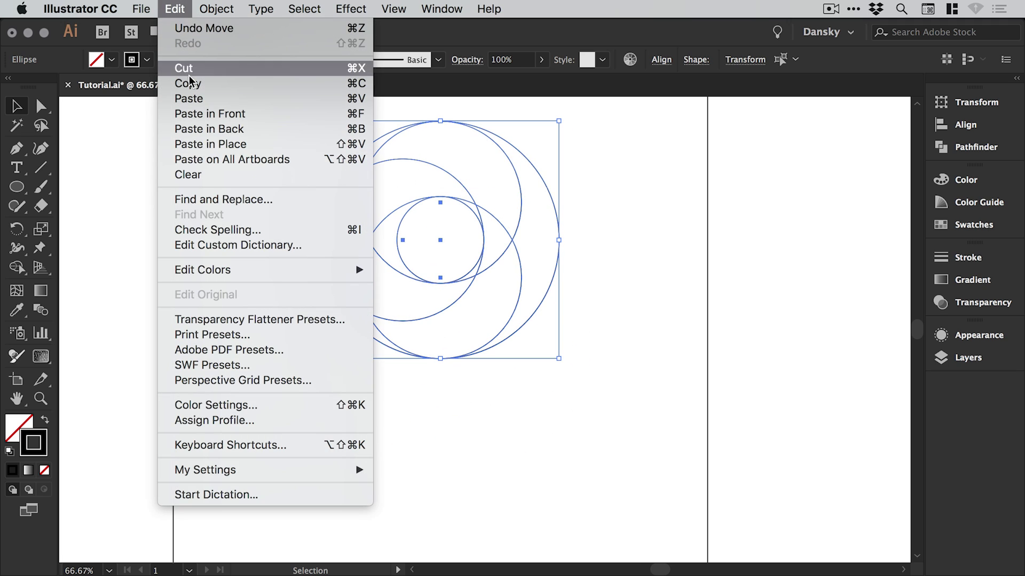
{"action": "left_click", "coordinate": [176, 8]}
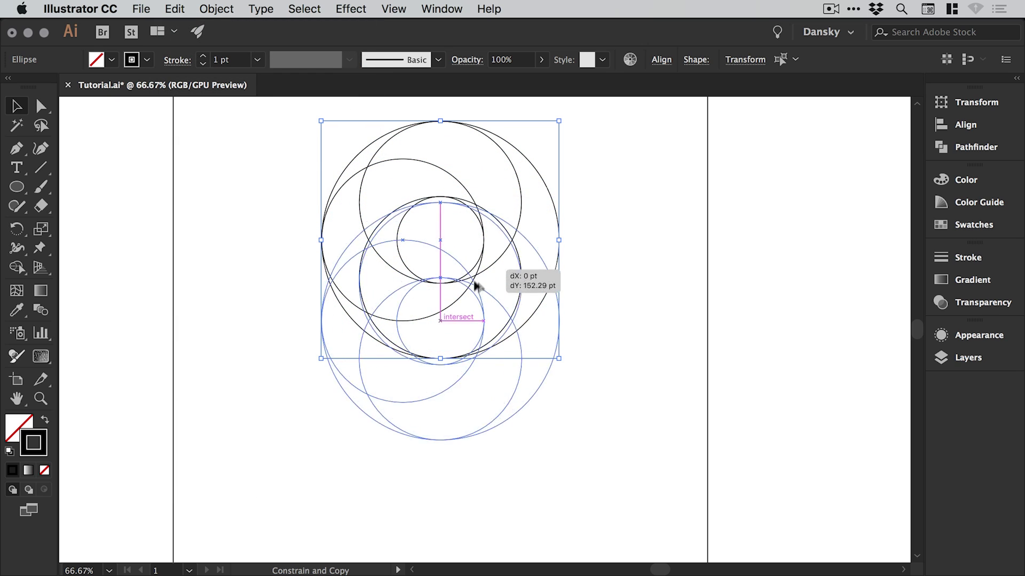
{"action": "left_click_drag", "start_coordinate": [477, 288], "coordinate": [481, 392]}
{"action": "scroll", "coordinate": [480, 347], "scroll_direction": "down", "scroll_amount": 4}
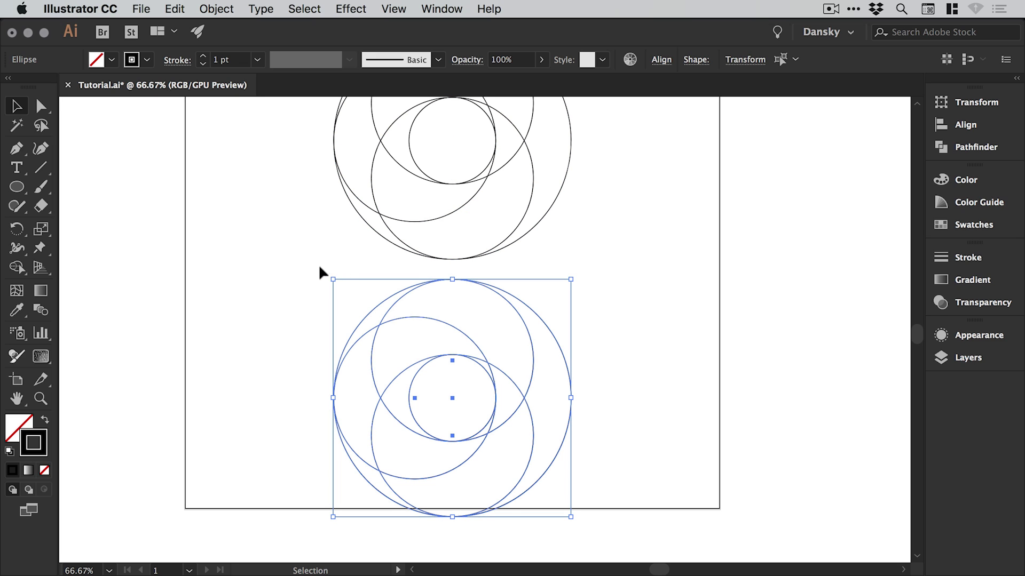
{"action": "left_click_drag", "start_coordinate": [325, 271], "coordinate": [532, 485]}
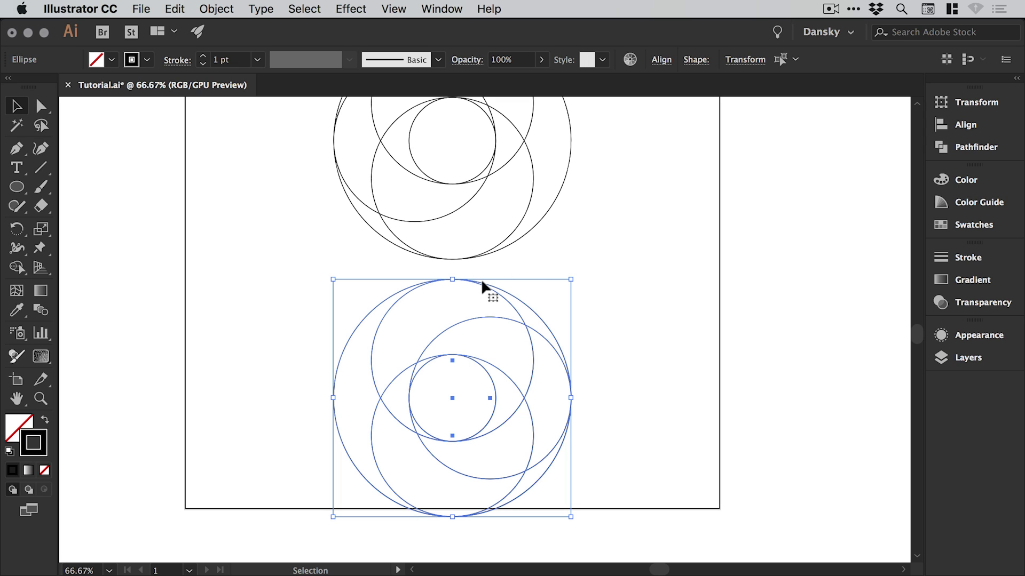
Move the rotated copy up until its outer circle touches the upper group, checking in Outline view.
{"action": "key", "text": "z"}
{"action": "left_click_drag", "start_coordinate": [370, 158], "coordinate": [548, 346]}
{"action": "left_click_drag", "start_coordinate": [490, 391], "coordinate": [475, 263]}
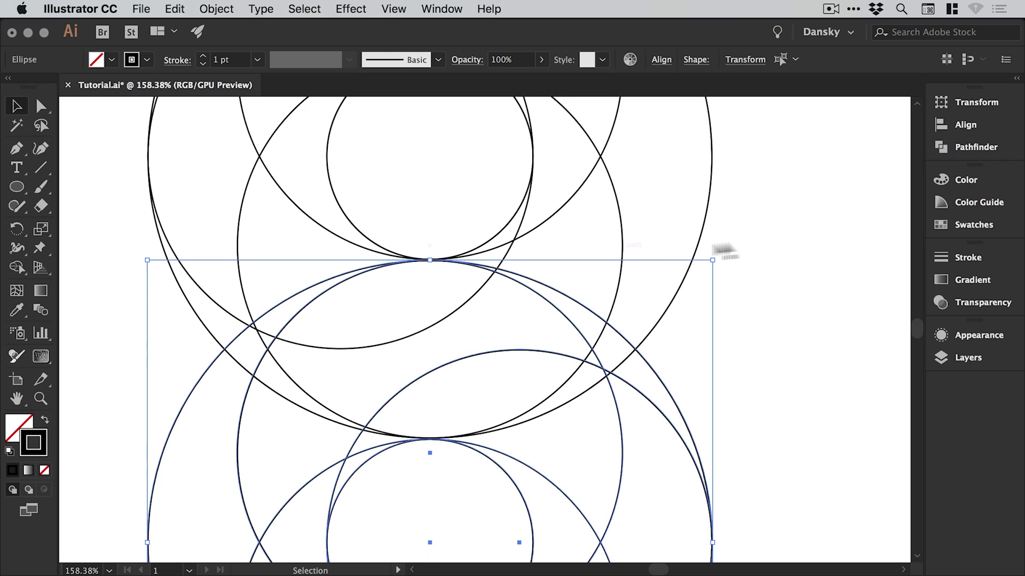
{"action": "left_click", "coordinate": [740, 247]}
{"action": "key", "text": "z"}
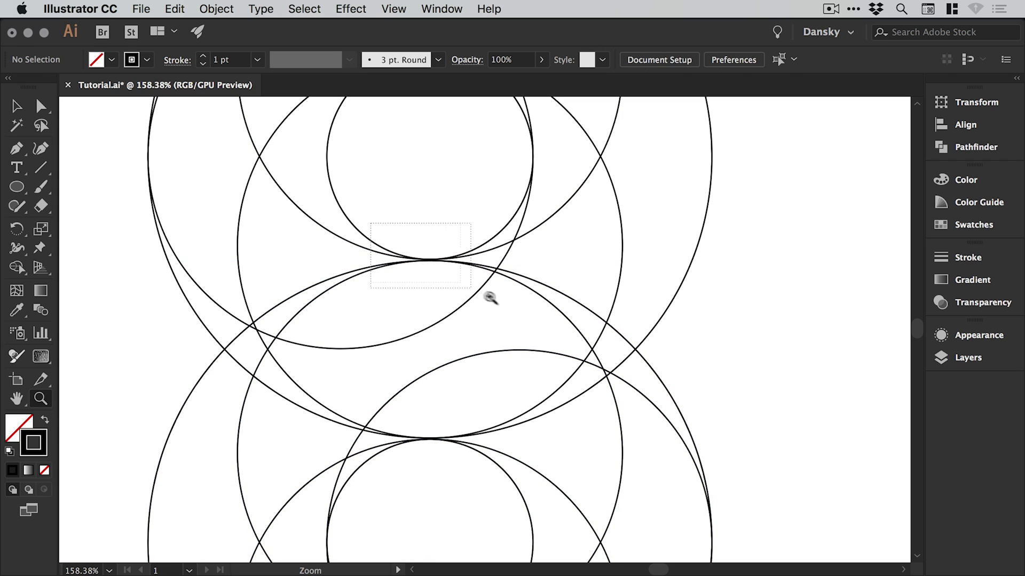
{"action": "left_click_drag", "start_coordinate": [493, 299], "coordinate": [503, 304]}
{"action": "key", "text": "v"}
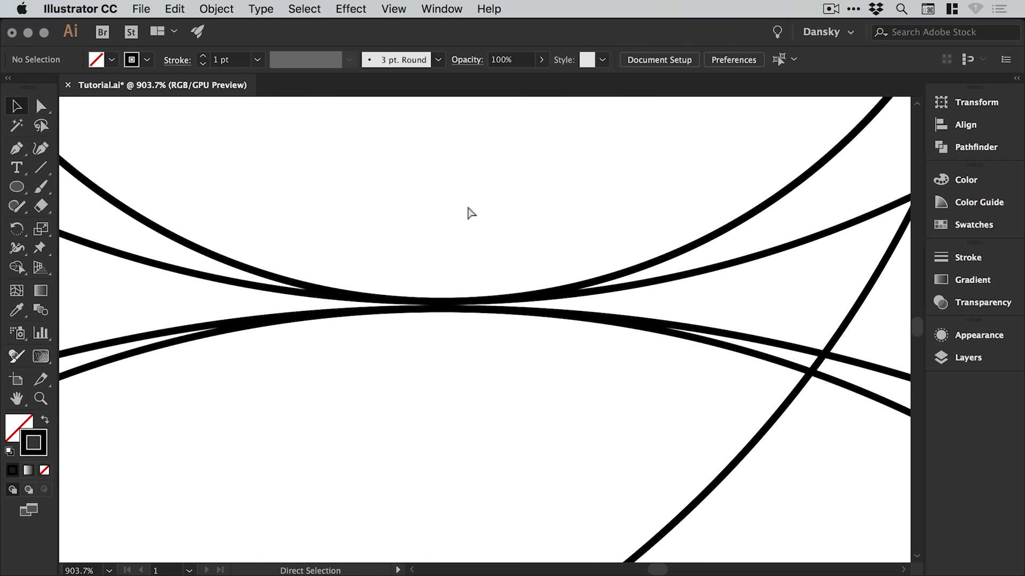
{"action": "key", "text": "super+y"}
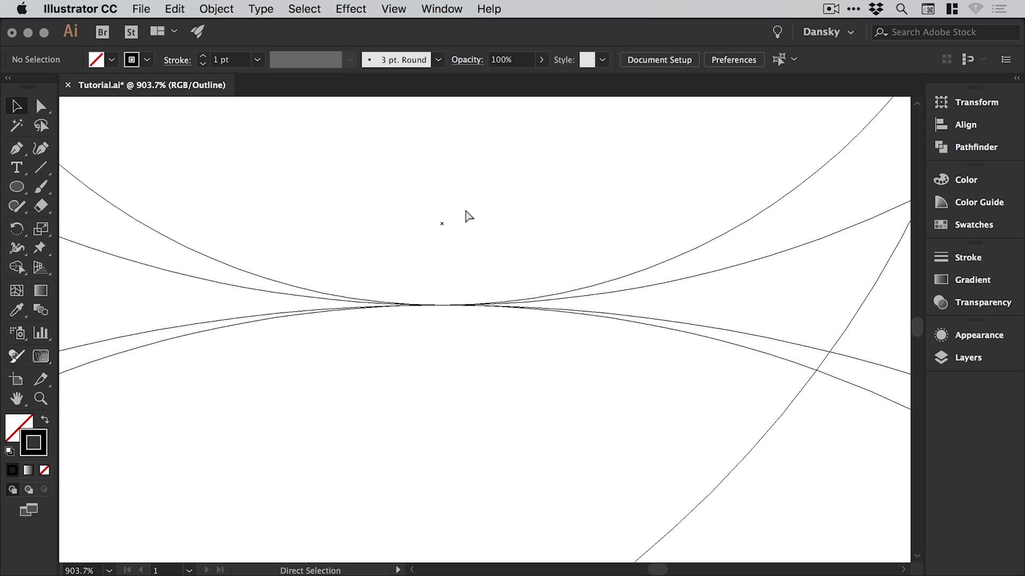
{"action": "key", "text": "super+y"}
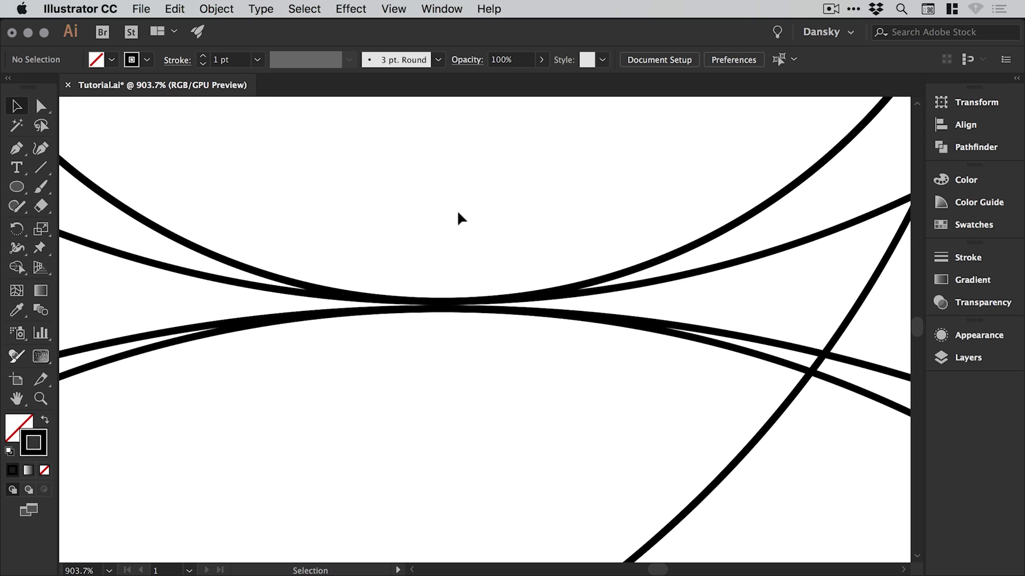
{"action": "key", "text": "super+1"}
{"action": "key", "text": "super+minus"}
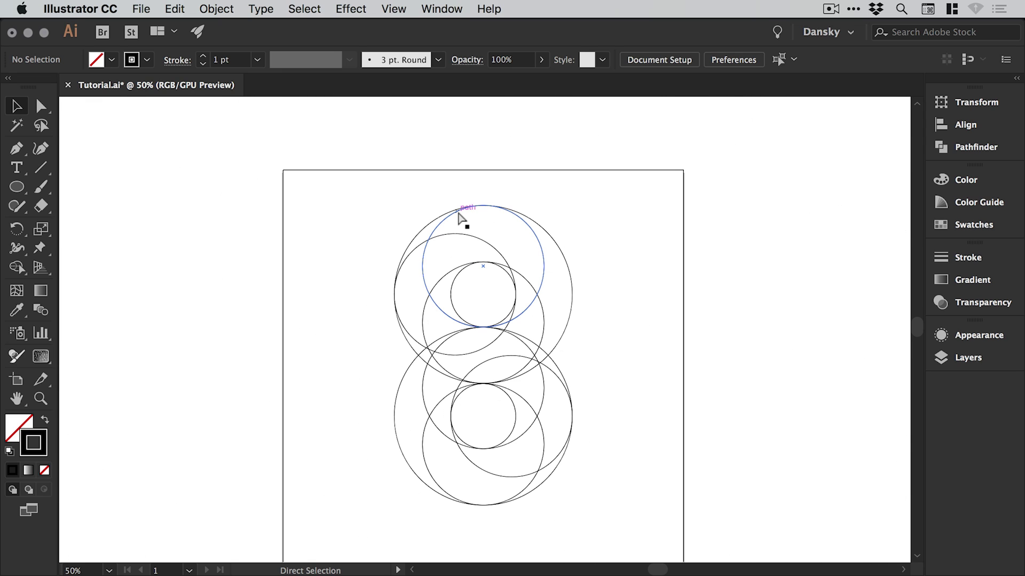
Marquee-select all circles in both groups.
{"action": "scroll", "coordinate": [528, 219], "scroll_direction": "down", "scroll_amount": 3}
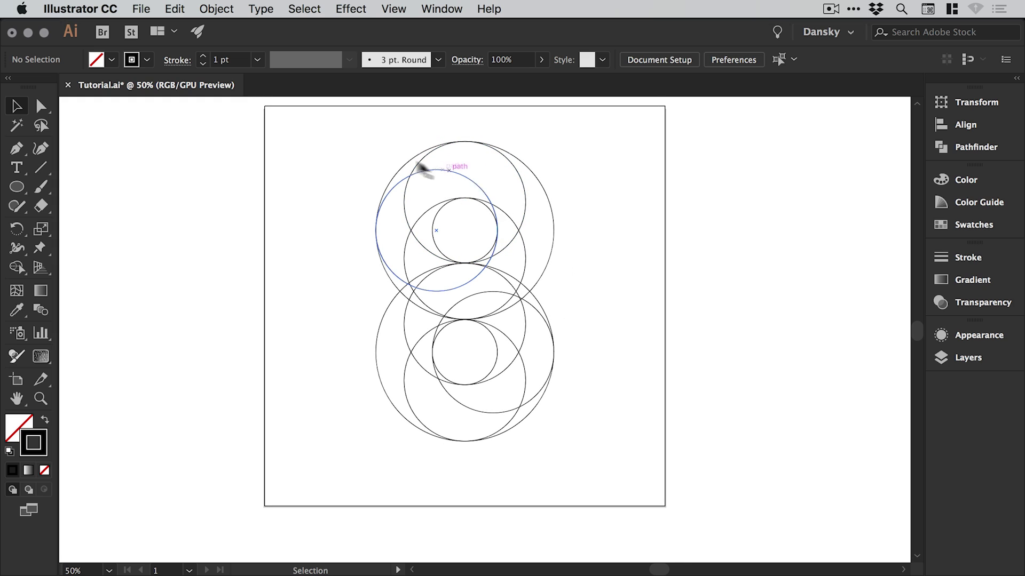
{"action": "left_click_drag", "start_coordinate": [332, 152], "coordinate": [614, 512]}
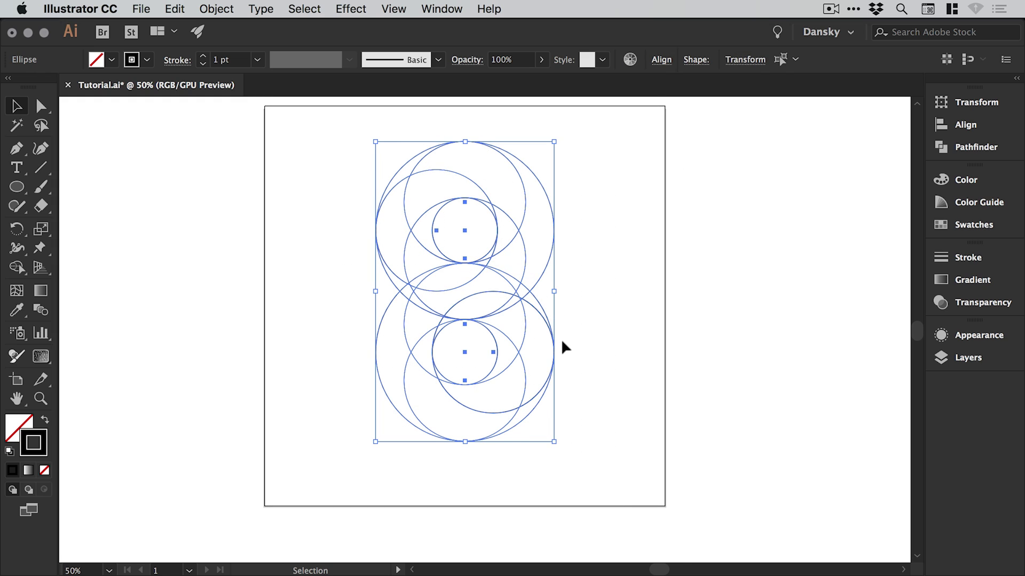
{"action": "key", "text": "a"}
{"action": "scroll", "coordinate": [427, 224], "scroll_direction": "left", "scroll_amount": 2}
{"action": "scroll", "coordinate": [427, 225], "scroll_direction": "up", "scroll_amount": 1}
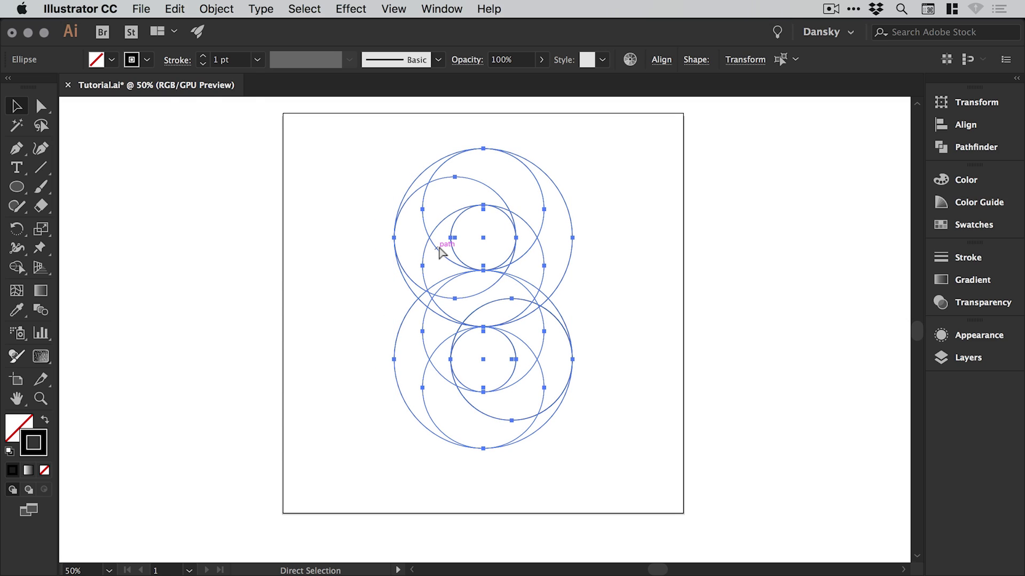
Place a spare copy of the circle construction to the left of the artboard.
{"action": "key", "text": "super+minus"}
{"action": "key", "text": "super+minus"}
{"action": "key", "text": "v"}
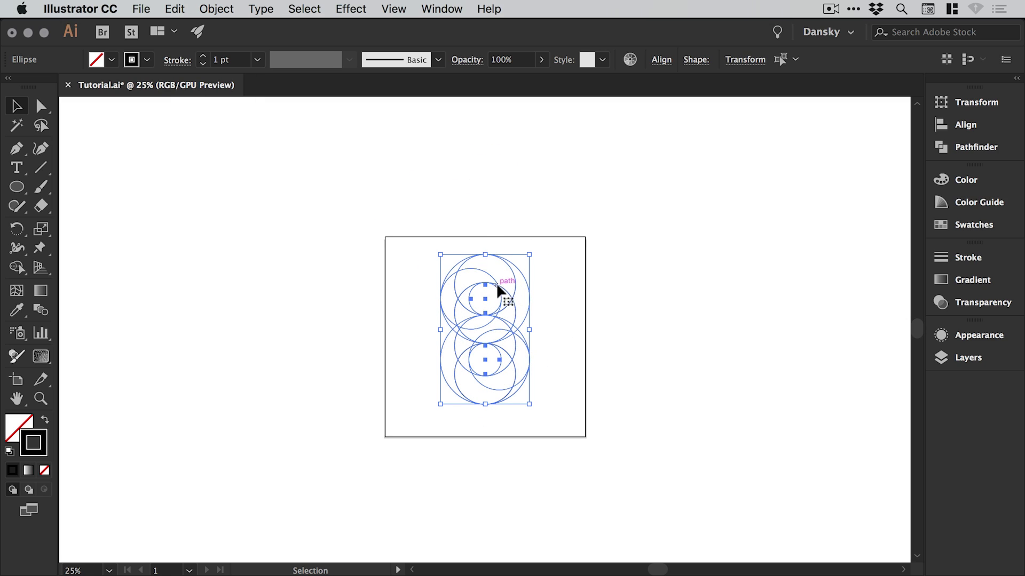
{"action": "scroll", "coordinate": [496, 287], "scroll_direction": "left", "scroll_amount": 3}
{"action": "scroll", "coordinate": [496, 287], "scroll_direction": "up", "scroll_amount": 1}
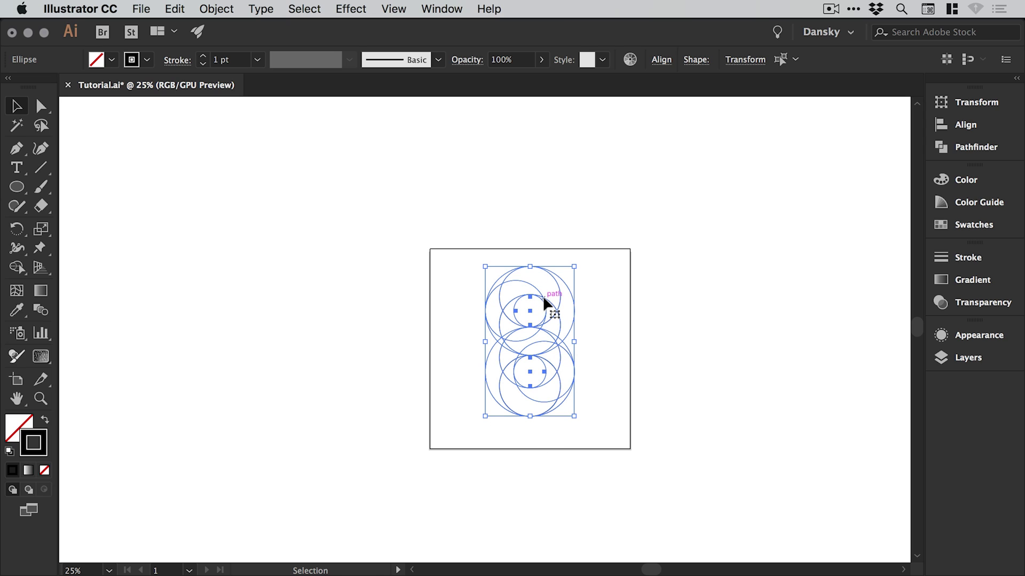
{"action": "left_click_drag", "start_coordinate": [543, 296], "coordinate": [124, 296]}
{"action": "left_click", "coordinate": [200, 233]}
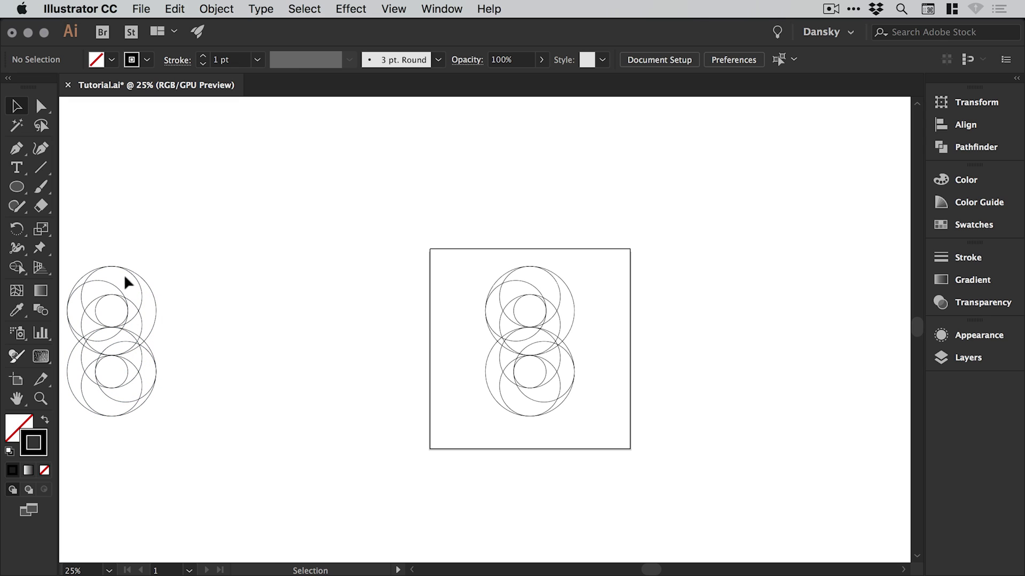
Shift the original circle construction slightly lower to centre it on the artboard.
{"action": "key", "text": "a"}
{"action": "key", "text": "super+0"}
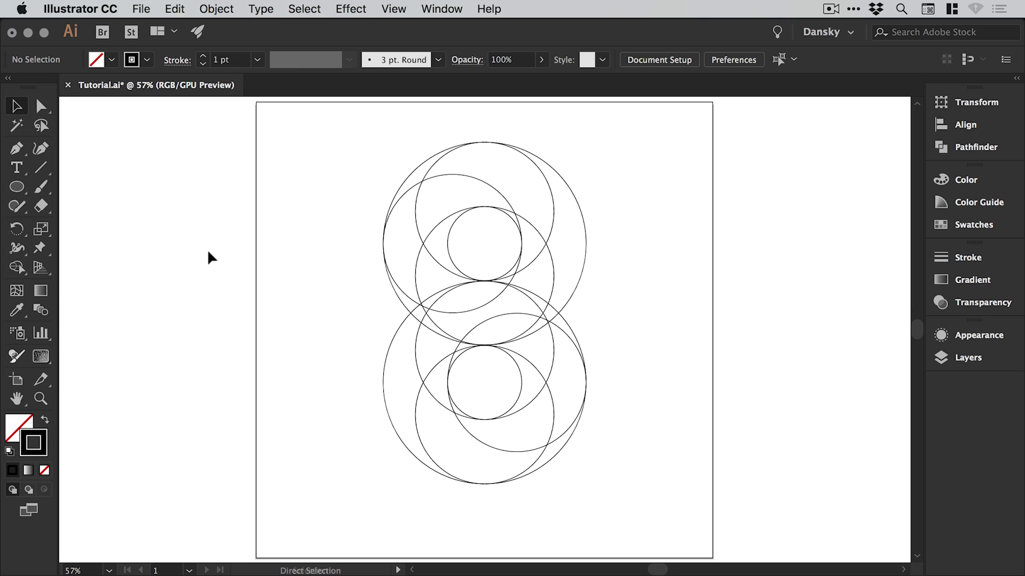
{"action": "left_click_drag", "start_coordinate": [332, 155], "coordinate": [595, 465]}
{"action": "mouse_move", "coordinate": [553, 268]}
{"action": "left_mouse_down"}
{"action": "mouse_move", "coordinate": [553, 291]}
{"action": "mouse_move", "coordinate": [550, 277]}
{"action": "left_mouse_up"}
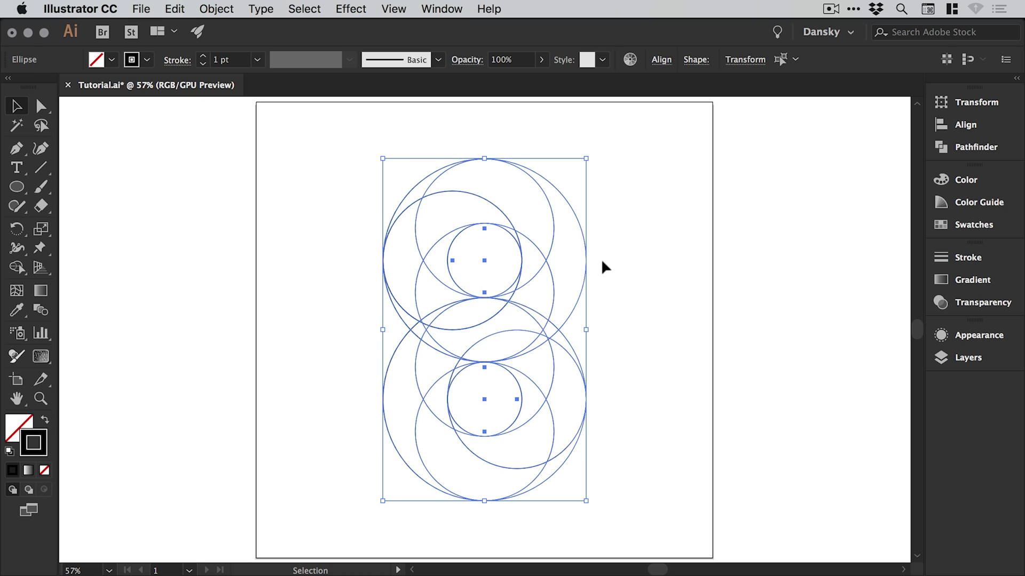
Use the Shape Builder tool to split the central and lower small circles at their intersections.
{"action": "left_click", "coordinate": [17, 267]}
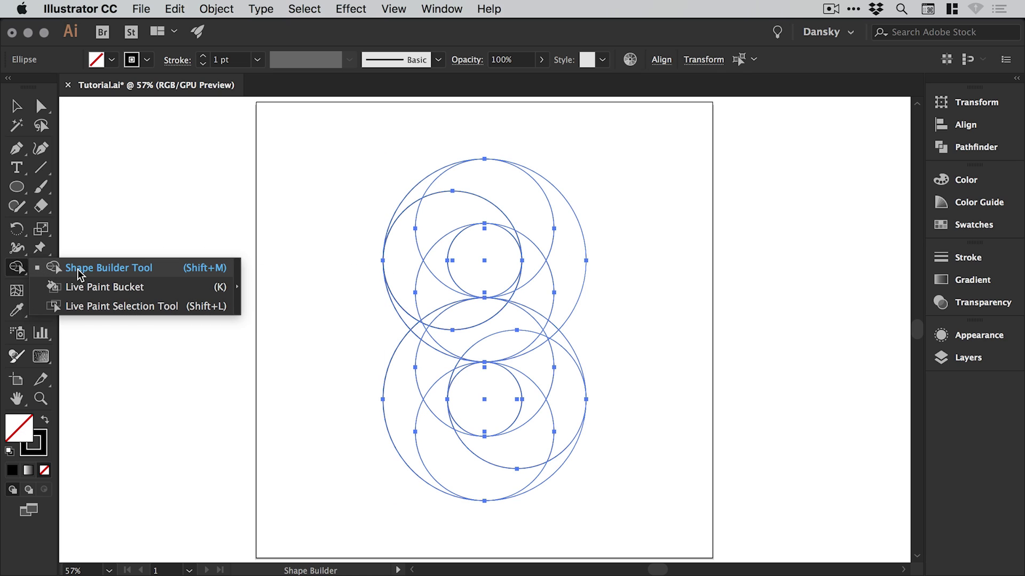
{"action": "left_click", "coordinate": [79, 271]}
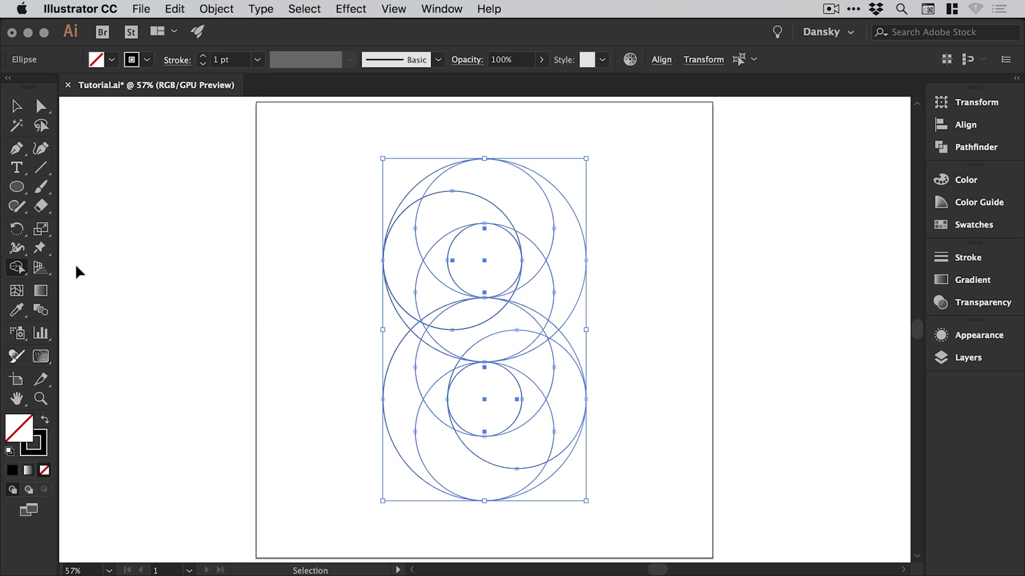
{"action": "key", "text": "super+equal"}
{"action": "key", "text": "super+equal"}
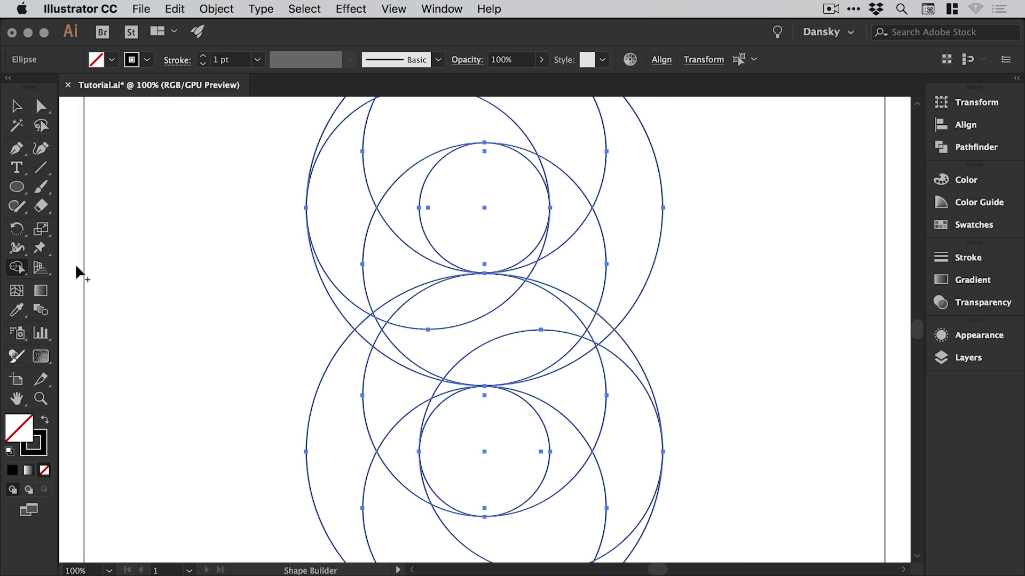
{"action": "mouse_move", "coordinate": [352, 231]}
{"action": "left_mouse_down"}
{"action": "mouse_move", "coordinate": [315, 288]}
{"action": "mouse_move", "coordinate": [336, 259]}
{"action": "mouse_move", "coordinate": [522, 215]}
{"action": "mouse_move", "coordinate": [601, 293]}
{"action": "mouse_move", "coordinate": [507, 405]}
{"action": "mouse_move", "coordinate": [427, 382]}
{"action": "left_mouse_up"}
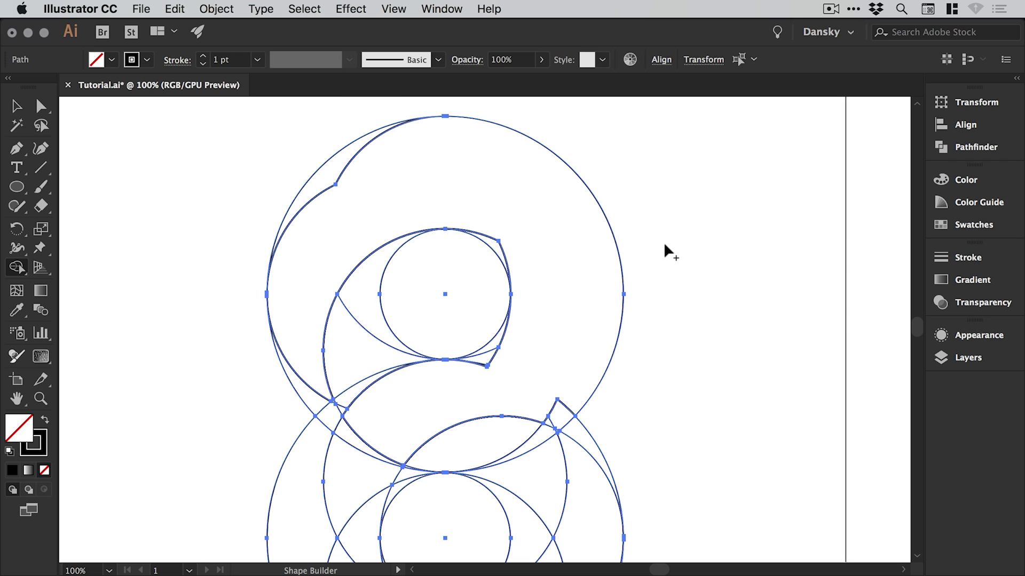
{"action": "key", "text": "super+z"}
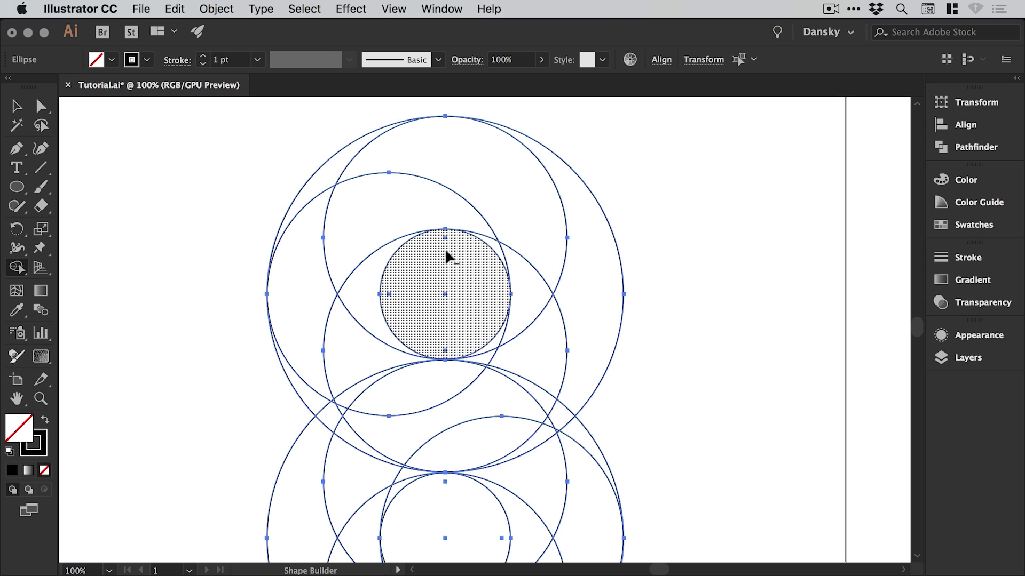
{"action": "left_click_drag", "start_coordinate": [453, 277], "coordinate": [453, 227]}
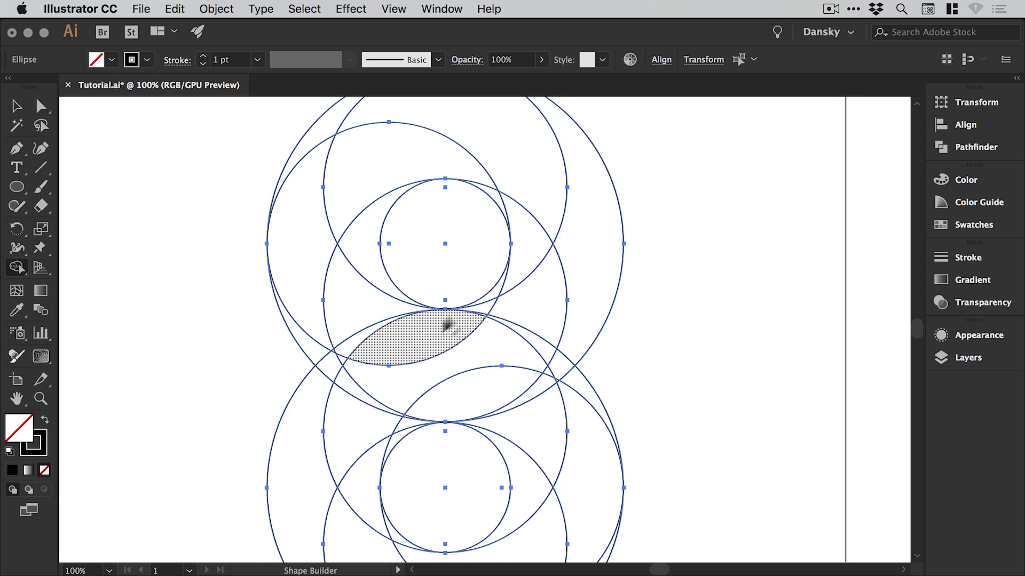
{"action": "left_click", "coordinate": [460, 236]}
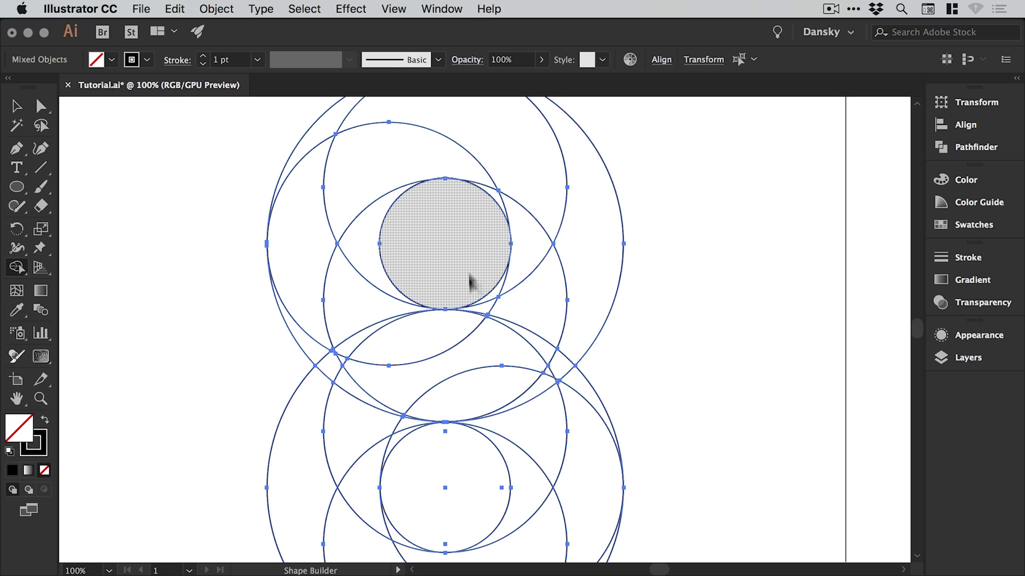
{"action": "left_click", "coordinate": [461, 462]}
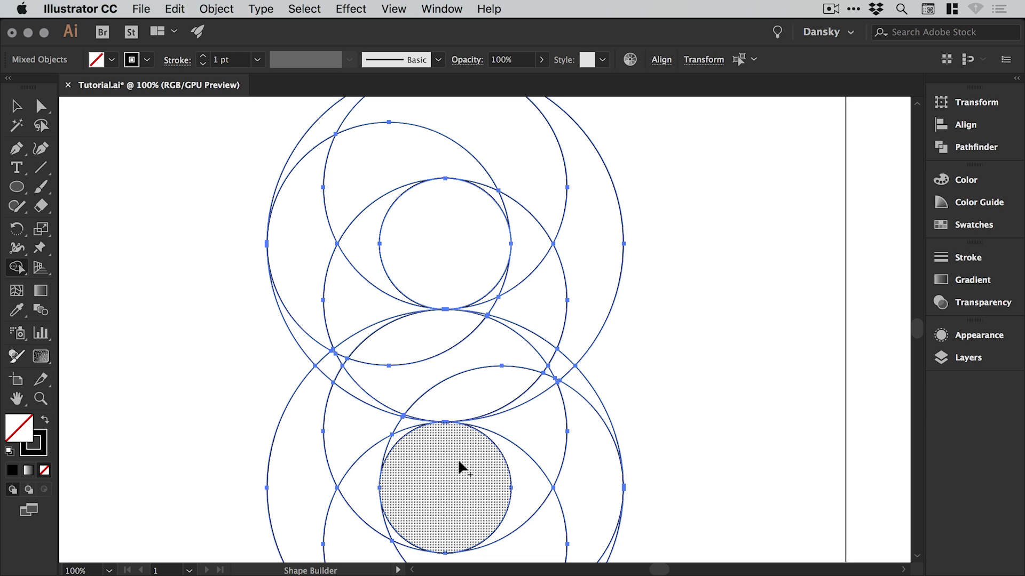
Deselect, zoom out, and marquee-select all the construction circles.
{"action": "key", "text": "v"}
{"action": "left_click", "coordinate": [181, 258]}
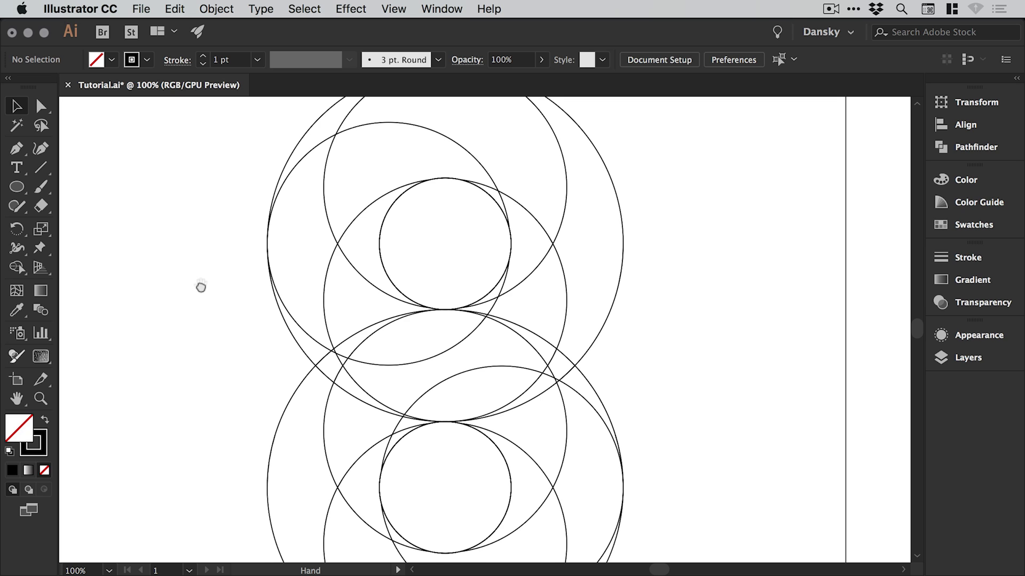
{"action": "key", "text": "super+minus"}
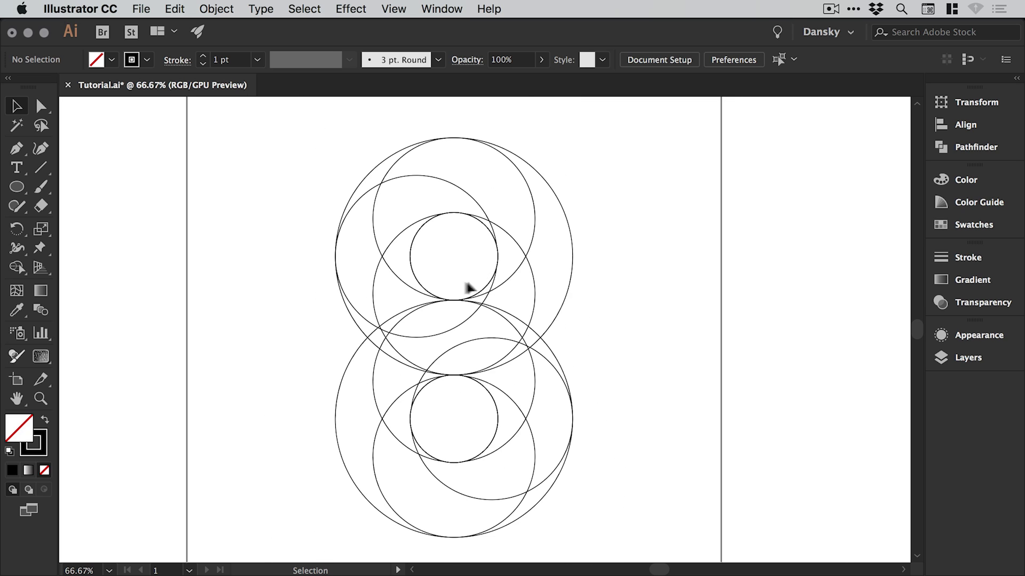
{"action": "left_click_drag", "start_coordinate": [448, 261], "coordinate": [446, 260]}
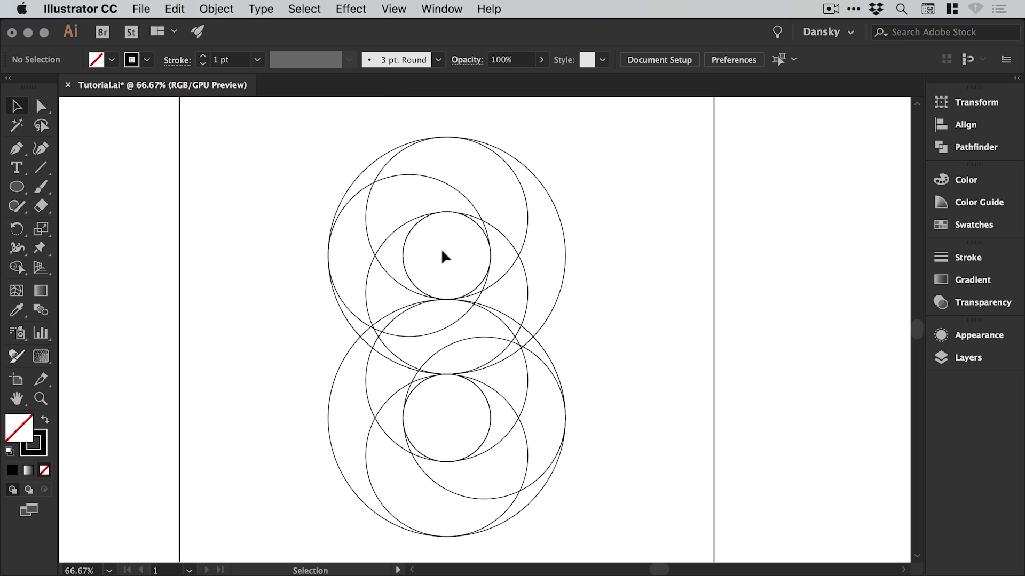
{"action": "left_click_drag", "start_coordinate": [253, 133], "coordinate": [653, 560]}
Zoom to 100% and Shape Builder-merge the left crescent regions, undoing one wrong merge.
{"action": "key", "text": "z"}
{"action": "left_click", "coordinate": [442, 259]}
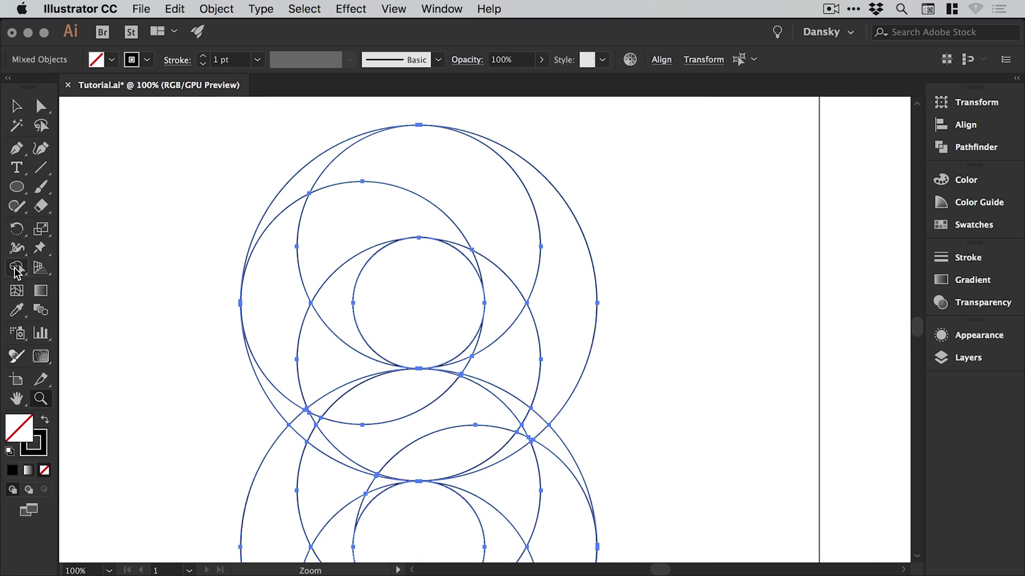
{"action": "left_click", "coordinate": [16, 268]}
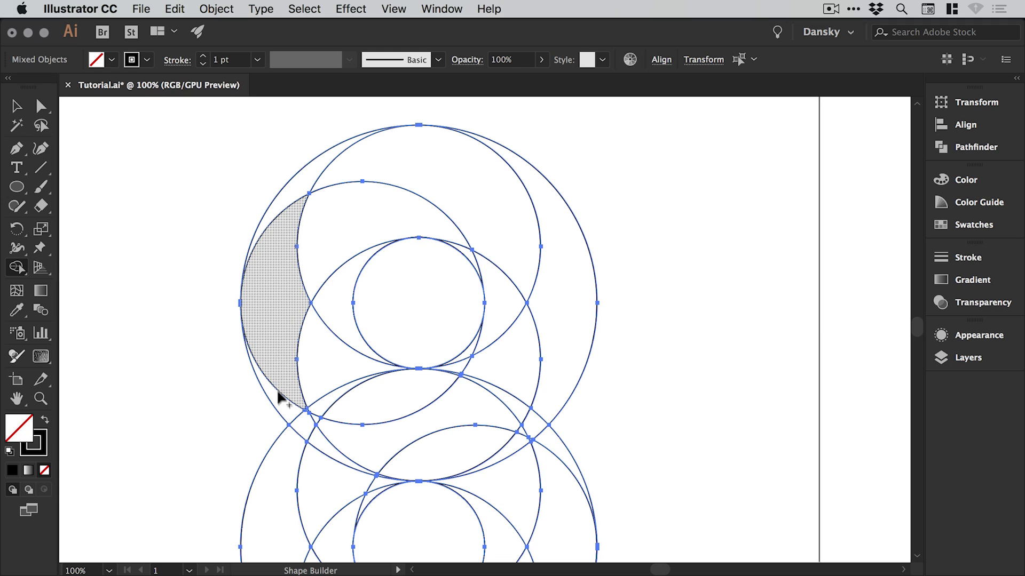
{"action": "mouse_move", "coordinate": [286, 411]}
{"action": "left_mouse_down"}
{"action": "mouse_move", "coordinate": [271, 343]}
{"action": "mouse_move", "coordinate": [274, 274]}
{"action": "mouse_move", "coordinate": [297, 244]}
{"action": "mouse_move", "coordinate": [333, 225]}
{"action": "mouse_move", "coordinate": [400, 221]}
{"action": "mouse_move", "coordinate": [439, 228]}
{"action": "mouse_move", "coordinate": [470, 261]}
{"action": "left_mouse_up"}
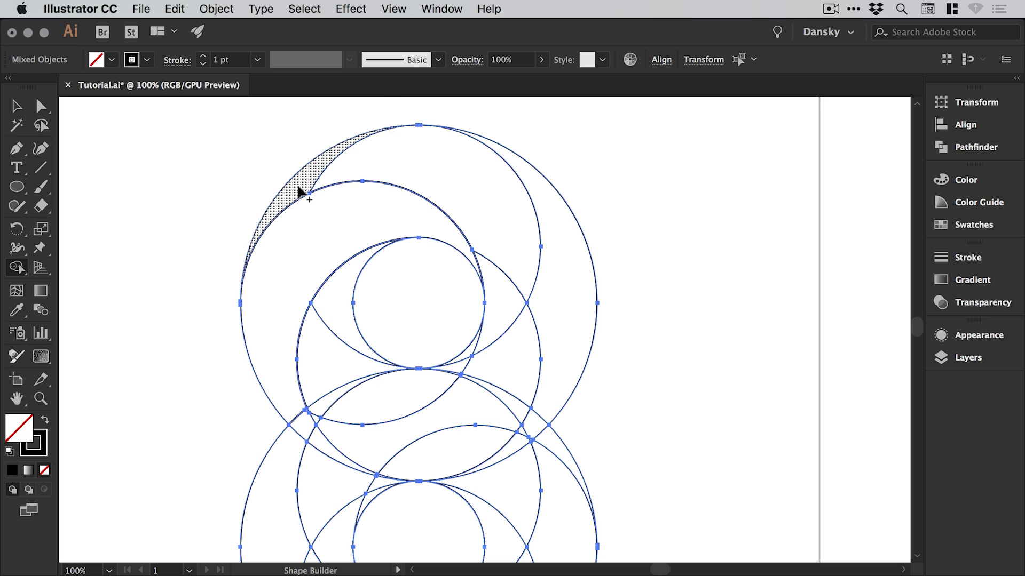
{"action": "mouse_move", "coordinate": [297, 189]}
{"action": "left_mouse_down"}
{"action": "mouse_move", "coordinate": [448, 174]}
{"action": "mouse_move", "coordinate": [542, 267]}
{"action": "mouse_move", "coordinate": [555, 308]}
{"action": "mouse_move", "coordinate": [588, 293]}
{"action": "left_mouse_up"}
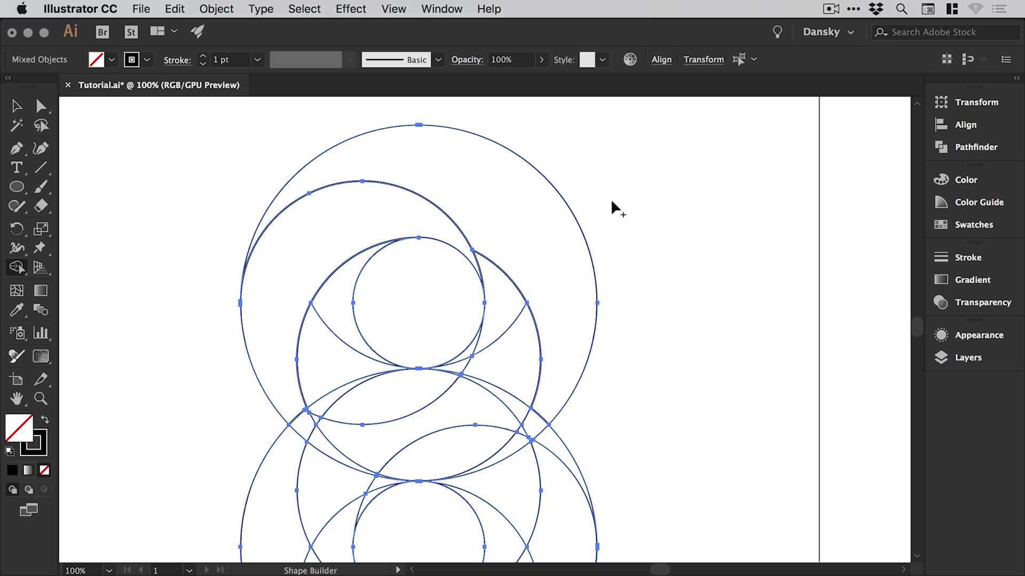
{"action": "left_click", "coordinate": [175, 9]}
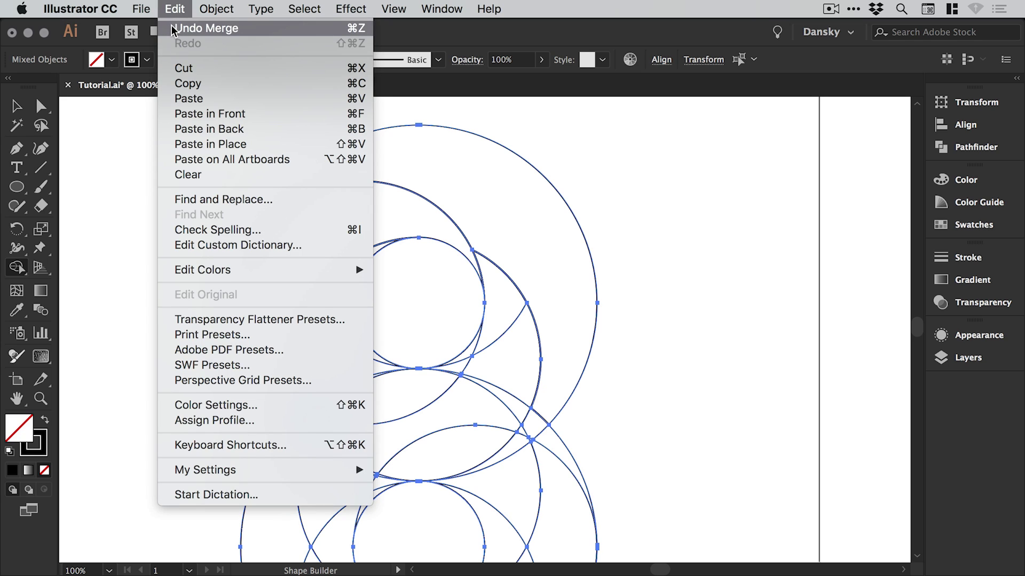
{"action": "left_click", "coordinate": [171, 26]}
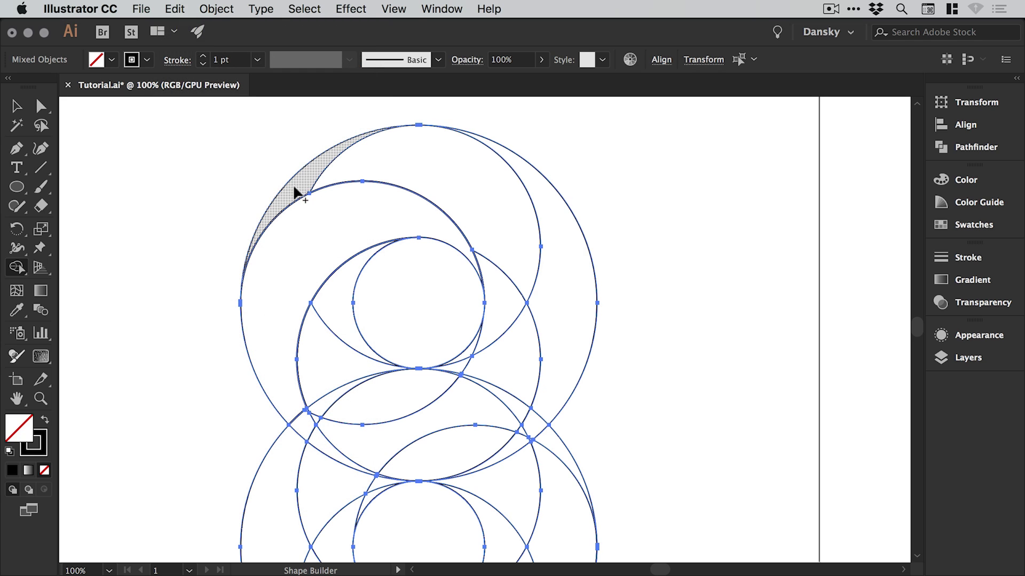
Merge the upper crescent regions into one piece.
{"action": "left_click_drag", "start_coordinate": [296, 192], "coordinate": [386, 167]}
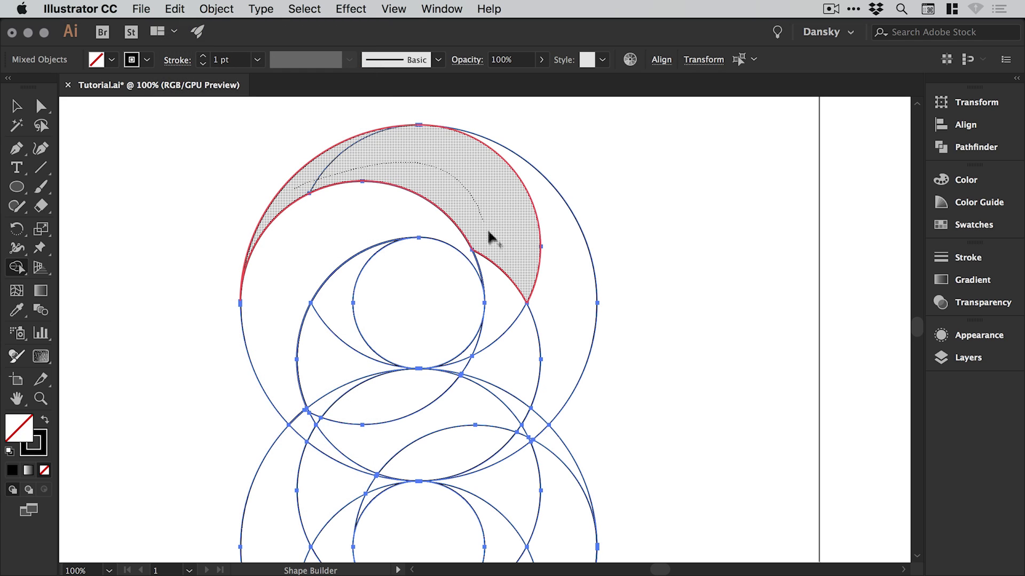
{"action": "mouse_move", "coordinate": [492, 243]}
{"action": "left_mouse_down"}
{"action": "mouse_move", "coordinate": [503, 299]}
{"action": "mouse_move", "coordinate": [482, 347]}
{"action": "left_mouse_up"}
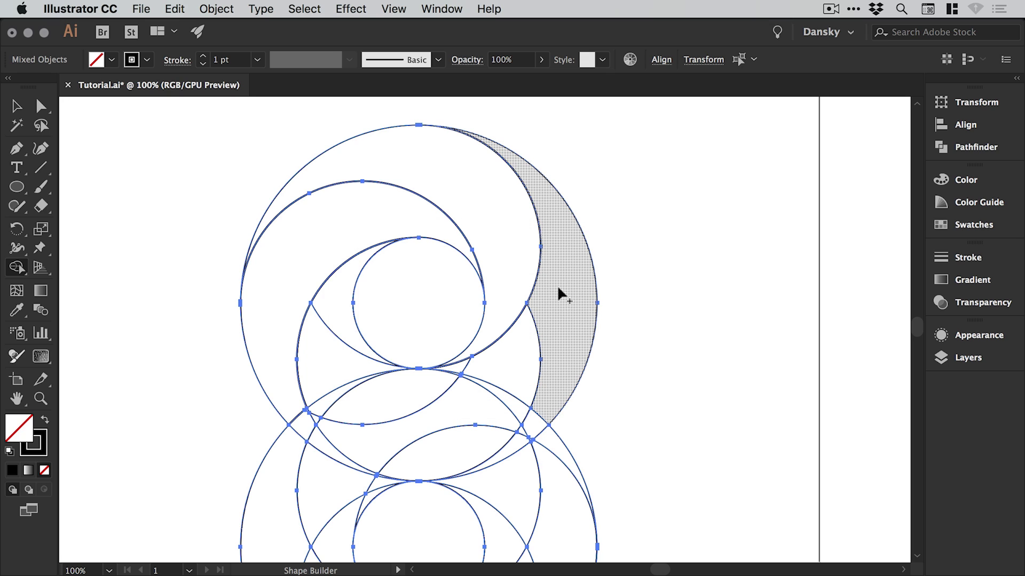
{"action": "scroll", "coordinate": [561, 294], "scroll_direction": "down", "scroll_amount": 5}
{"action": "mouse_move", "coordinate": [576, 218]}
{"action": "left_mouse_down"}
{"action": "mouse_move", "coordinate": [296, 416]}
{"action": "mouse_move", "coordinate": [324, 336]}
{"action": "mouse_move", "coordinate": [434, 350]}
{"action": "mouse_move", "coordinate": [390, 392]}
{"action": "mouse_move", "coordinate": [476, 313]}
{"action": "left_mouse_up"}
{"action": "scroll", "coordinate": [467, 283], "scroll_direction": "down", "scroll_amount": 3}
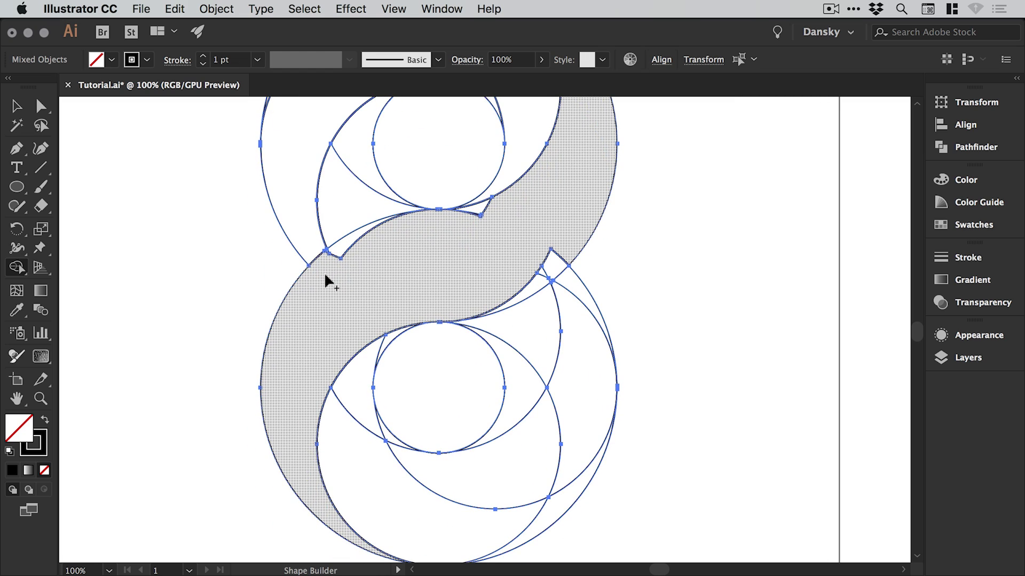
Merge the two small wedges into the S band, then join the lower crescent and wedge.
{"action": "left_click_drag", "start_coordinate": [465, 222], "coordinate": [576, 233]}
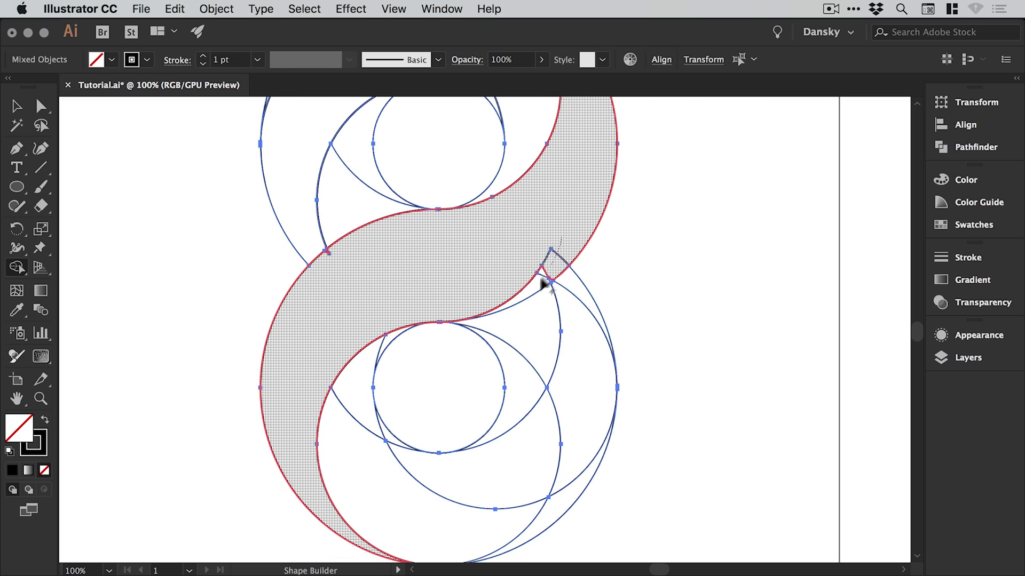
{"action": "left_click_drag", "start_coordinate": [542, 283], "coordinate": [442, 304]}
{"action": "scroll", "coordinate": [430, 290], "scroll_direction": "down", "scroll_amount": 3}
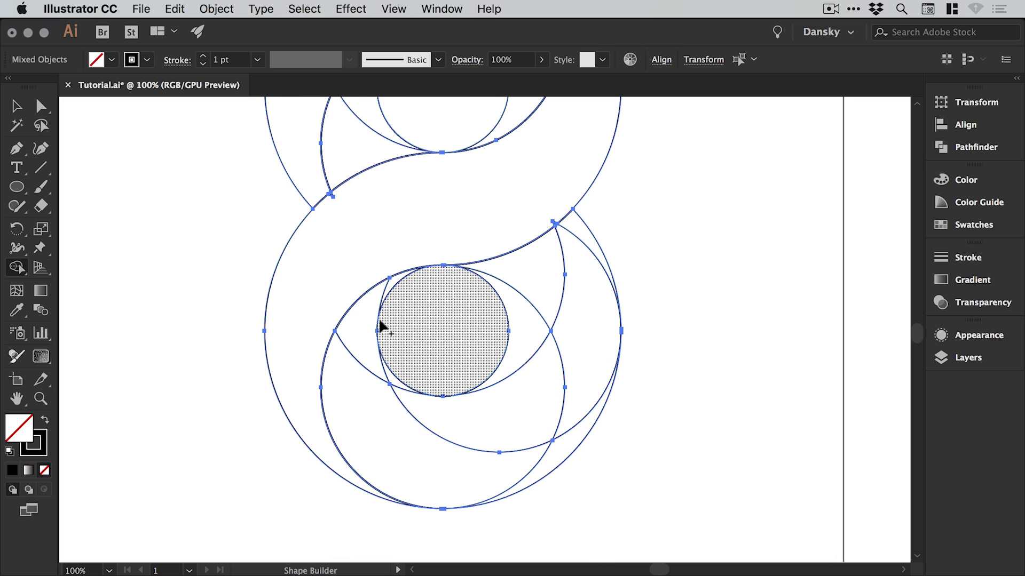
{"action": "left_click_drag", "start_coordinate": [488, 217], "coordinate": [454, 352]}
{"action": "left_click_drag", "start_coordinate": [377, 171], "coordinate": [394, 274]}
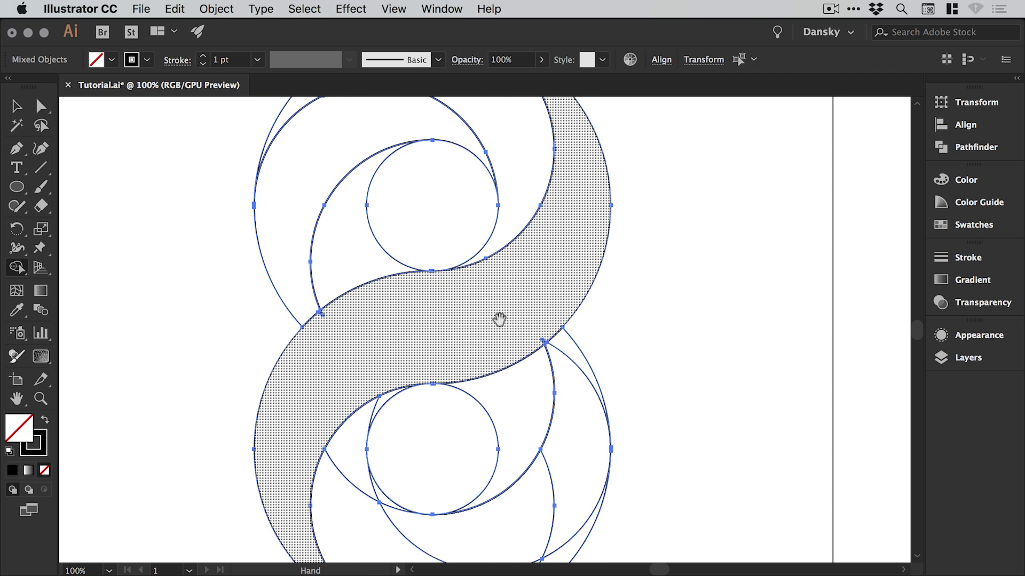
Zoom into the left and upper-right joints and merge away their tiny slivers.
{"action": "scroll", "coordinate": [453, 304], "scroll_direction": "down", "scroll_amount": 2}
{"action": "key", "text": "z"}
{"action": "left_click_drag", "start_coordinate": [312, 285], "coordinate": [397, 296]}
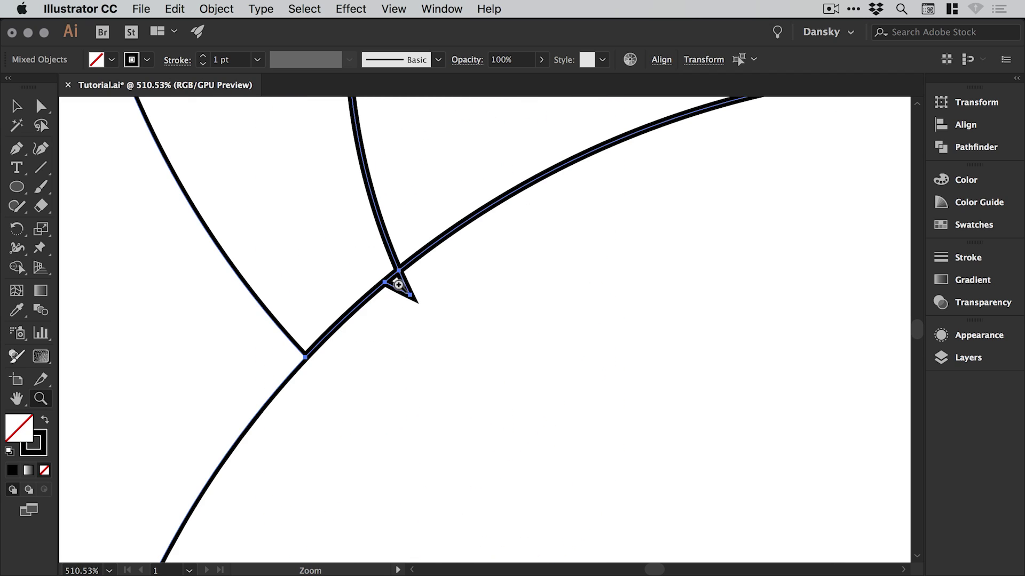
{"action": "left_click", "coordinate": [16, 267]}
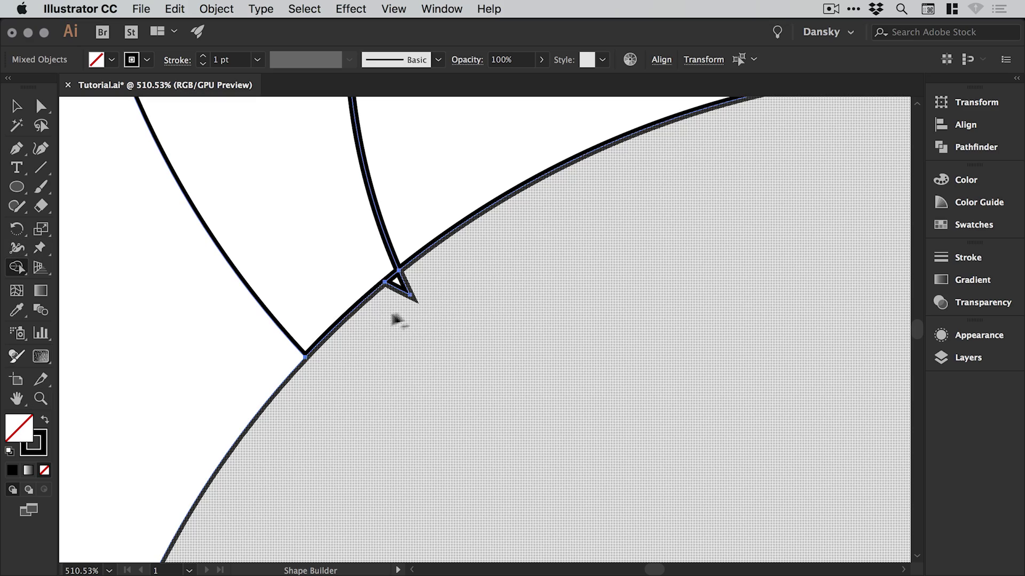
{"action": "mouse_move", "coordinate": [389, 320]}
{"action": "left_mouse_down"}
{"action": "mouse_move", "coordinate": [386, 285]}
{"action": "mouse_move", "coordinate": [480, 262]}
{"action": "left_mouse_up"}
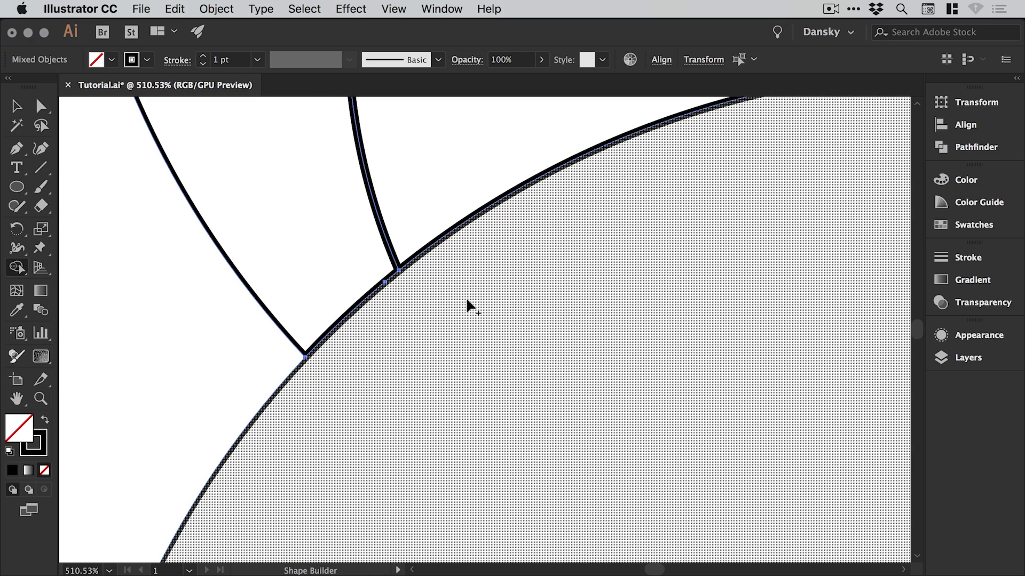
{"action": "key", "text": "super+1"}
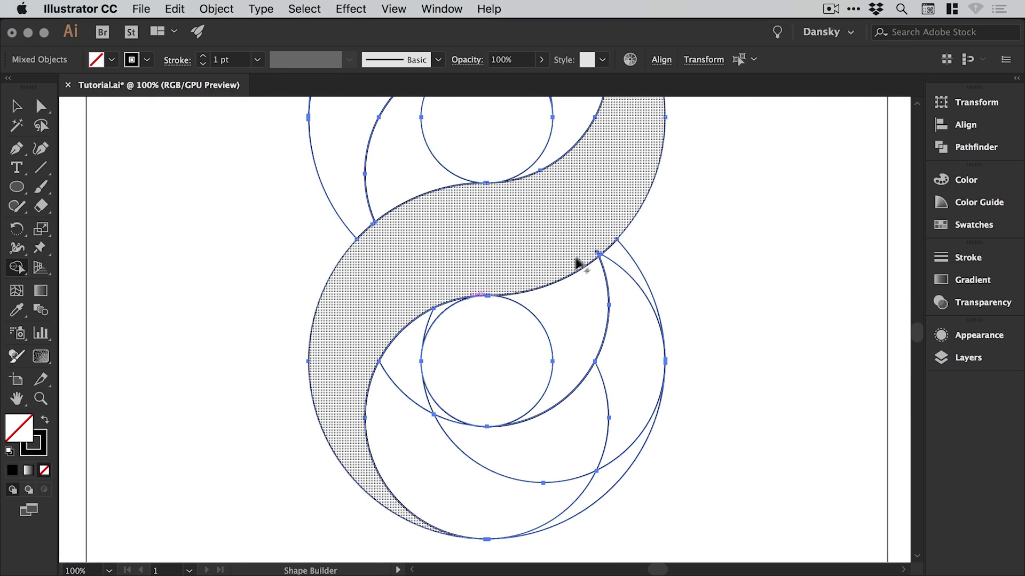
{"action": "key", "text": "super+space"}
{"action": "left_click_drag", "start_coordinate": [560, 211], "coordinate": [652, 297]}
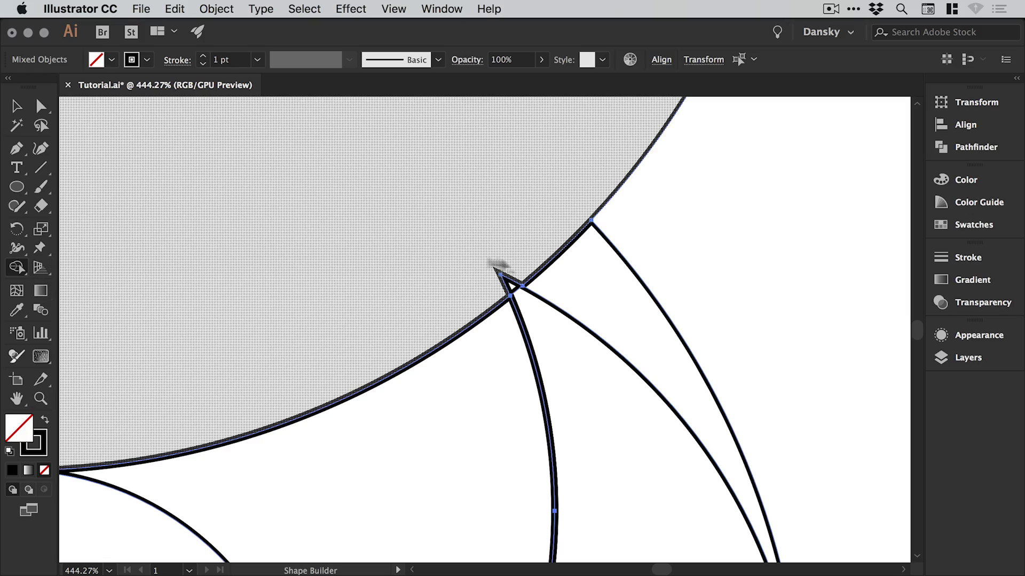
{"action": "mouse_move", "coordinate": [512, 270]}
{"action": "left_mouse_down"}
{"action": "mouse_move", "coordinate": [487, 320]}
{"action": "mouse_move", "coordinate": [490, 222]}
{"action": "left_mouse_up"}
{"action": "key", "text": "v"}
{"action": "key", "text": "super+minus"}
{"action": "key", "text": "super+minus"}
{"action": "key", "text": "super+minus"}
{"action": "key", "text": "super+minus"}
Merge the lower loop's right crescent with the bottom and left regions.
{"action": "left_click_drag", "start_coordinate": [528, 314], "coordinate": [503, 190]}
{"action": "mouse_move", "coordinate": [671, 126]}
{"action": "left_mouse_down"}
{"action": "mouse_move", "coordinate": [646, 136]}
{"action": "mouse_move", "coordinate": [650, 279]}
{"action": "mouse_move", "coordinate": [609, 367]}
{"action": "mouse_move", "coordinate": [571, 402]}
{"action": "mouse_move", "coordinate": [488, 417]}
{"action": "mouse_move", "coordinate": [394, 399]}
{"action": "mouse_move", "coordinate": [368, 368]}
{"action": "left_mouse_up"}
{"action": "mouse_move", "coordinate": [633, 465]}
{"action": "left_mouse_down"}
{"action": "mouse_move", "coordinate": [600, 483]}
{"action": "mouse_move", "coordinate": [397, 478]}
{"action": "mouse_move", "coordinate": [298, 339]}
{"action": "mouse_move", "coordinate": [342, 272]}
{"action": "left_mouse_up"}
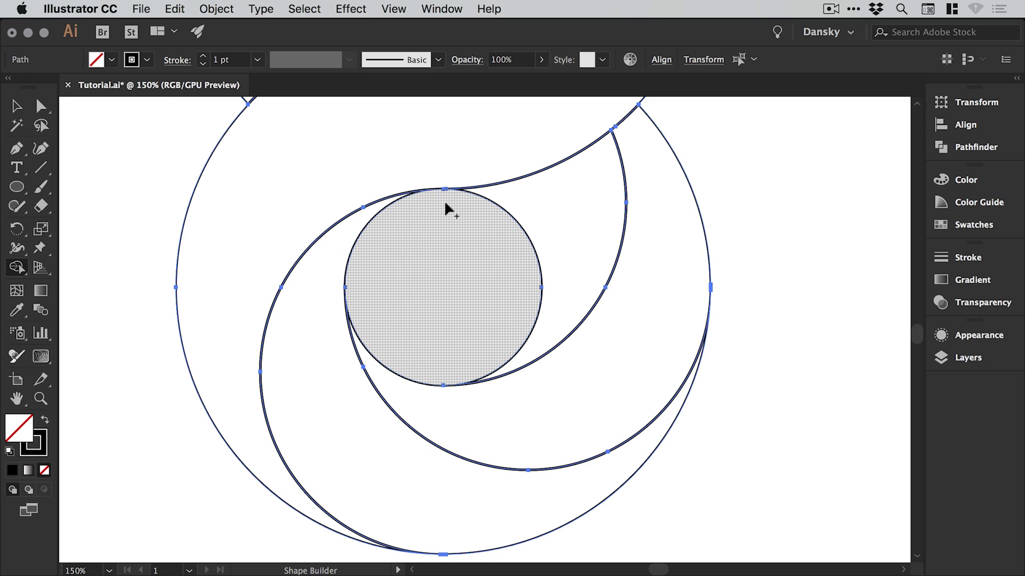
{"action": "left_click_drag", "start_coordinate": [445, 206], "coordinate": [427, 399]}
Marquee-select every figure-eight path and set Align Stroke to Center in the Stroke panel.
{"action": "key", "text": "super+0"}
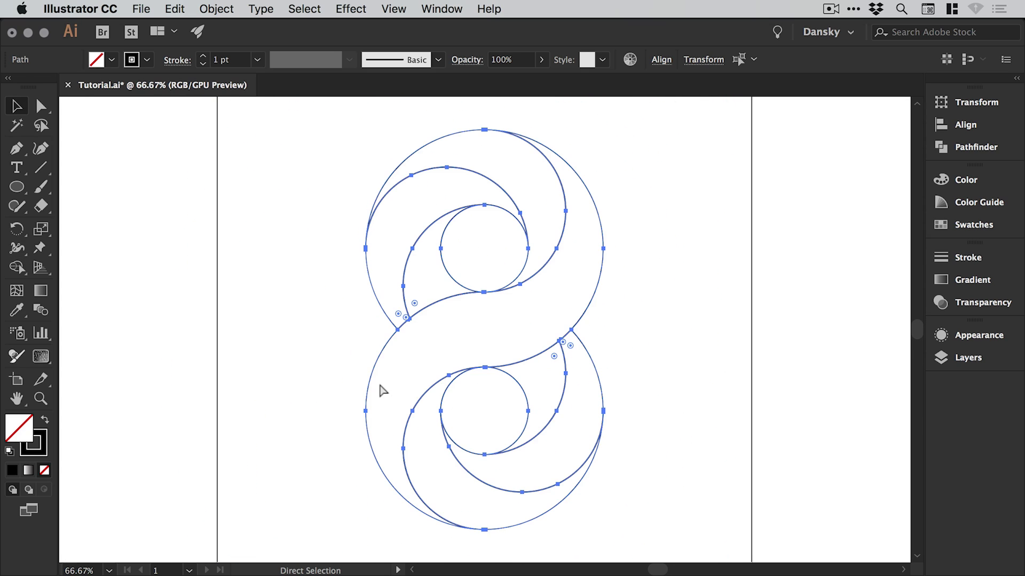
{"action": "key", "text": "v"}
{"action": "left_click", "coordinate": [262, 214]}
{"action": "left_click_drag", "start_coordinate": [393, 298], "coordinate": [382, 299]}
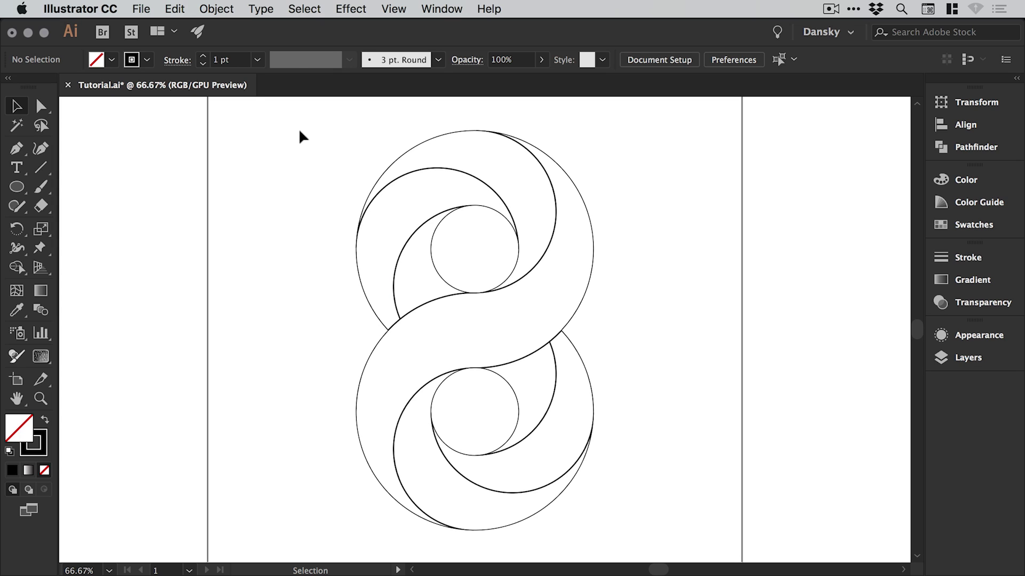
{"action": "left_click_drag", "start_coordinate": [299, 133], "coordinate": [636, 537]}
{"action": "key", "text": "ctrl+space"}
{"action": "left_click_drag", "start_coordinate": [459, 315], "coordinate": [602, 384]}
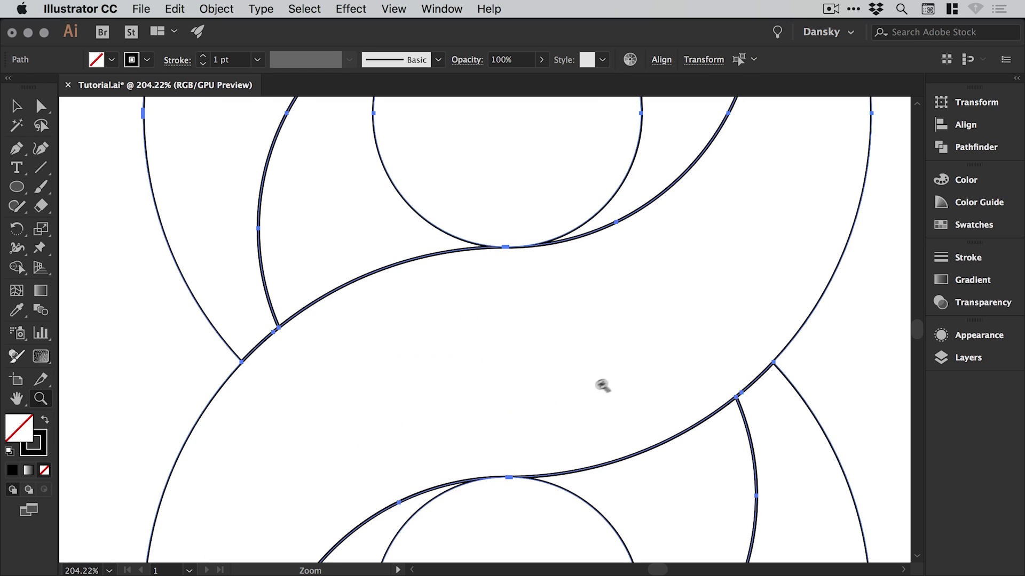
{"action": "left_click", "coordinate": [968, 258]}
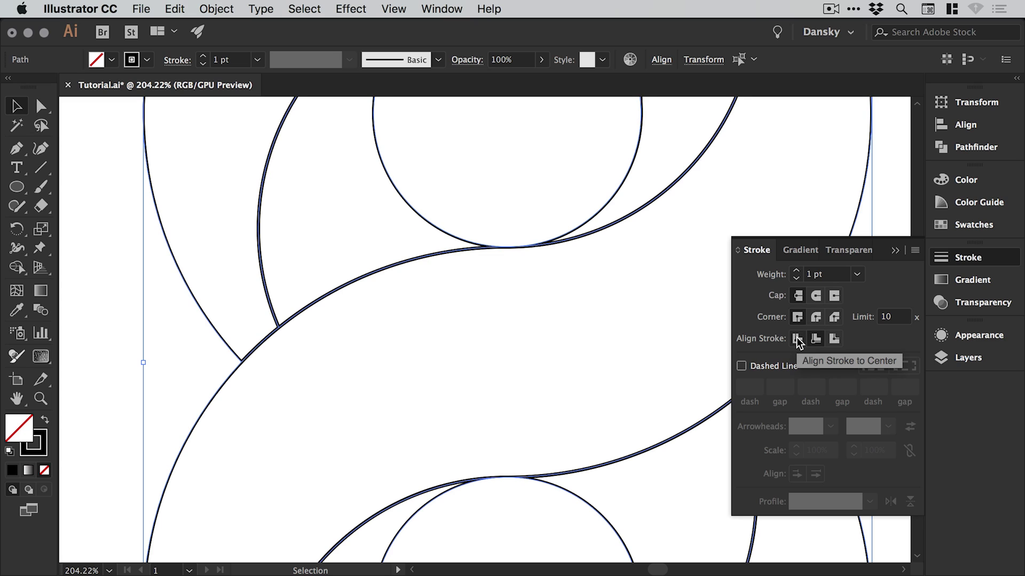
{"action": "left_click", "coordinate": [797, 339]}
{"action": "left_click", "coordinate": [968, 258]}
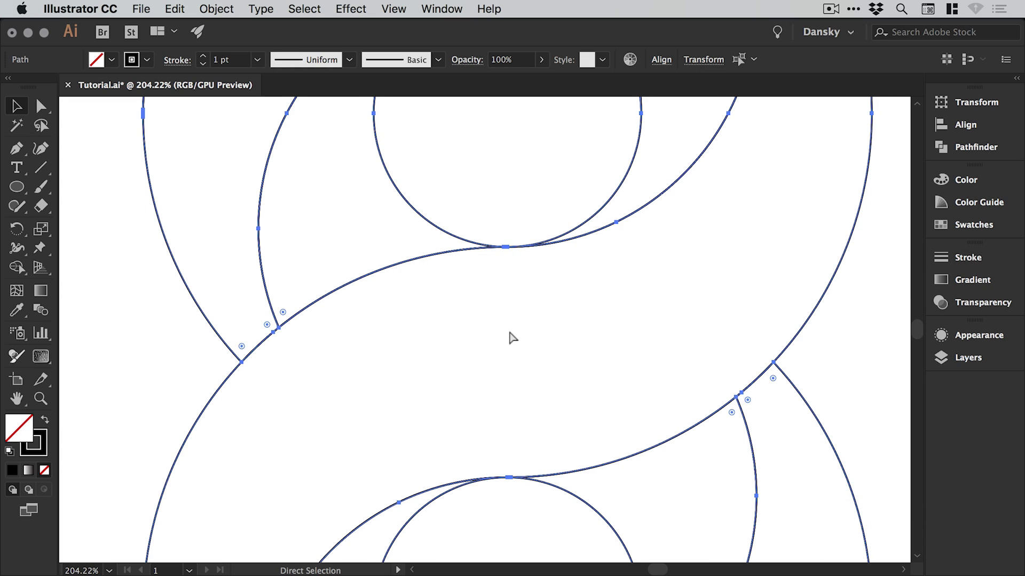
{"action": "key", "text": "super+0"}
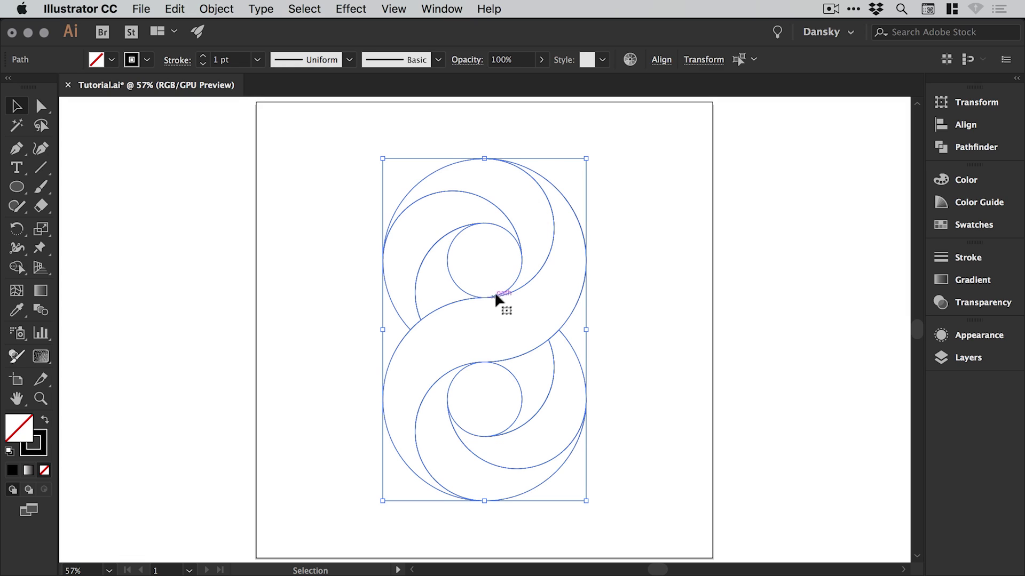
Fill the figure-eight solid black, check it in Outline view, and save Tutorial.ai.
{"action": "left_click", "coordinate": [46, 422]}
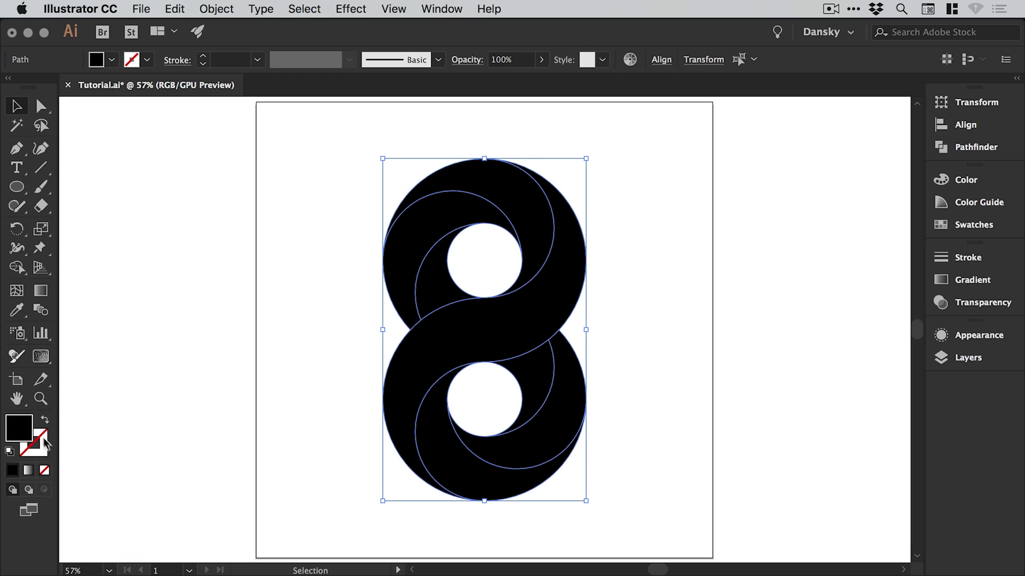
{"action": "left_click", "coordinate": [318, 278]}
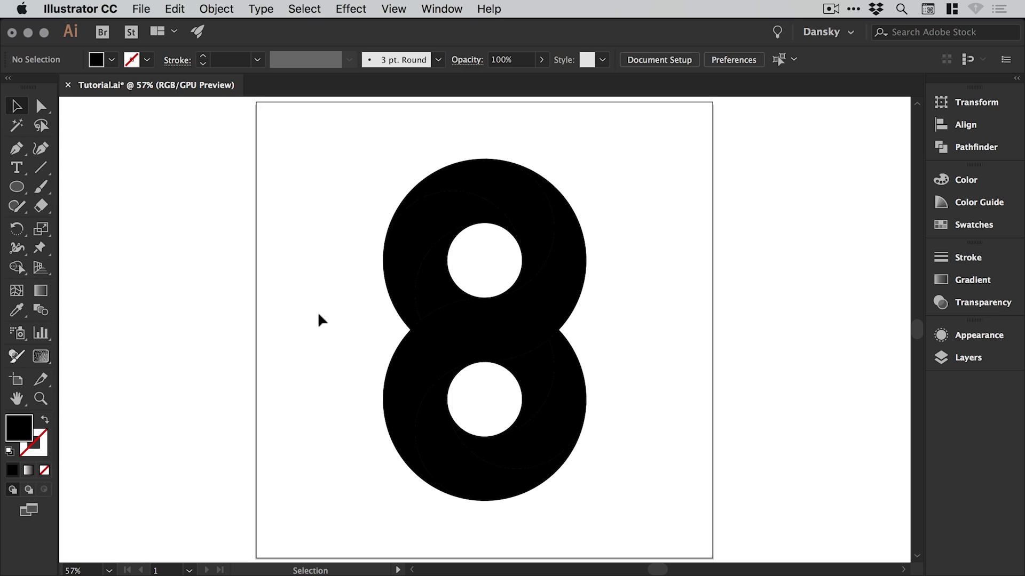
{"action": "key", "text": "a"}
{"action": "key", "text": "super+y"}
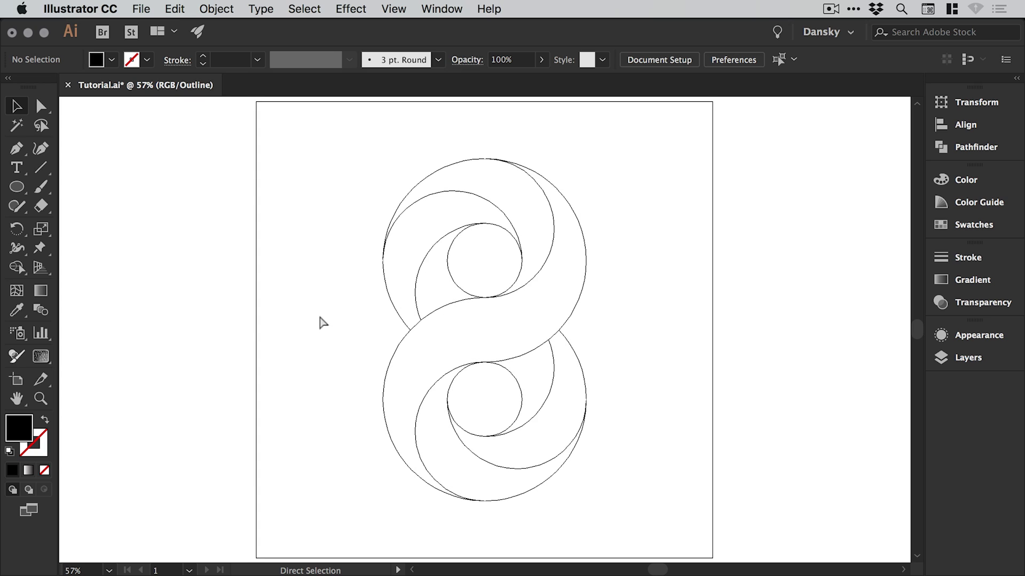
{"action": "key", "text": "v"}
{"action": "key", "text": "super+y"}
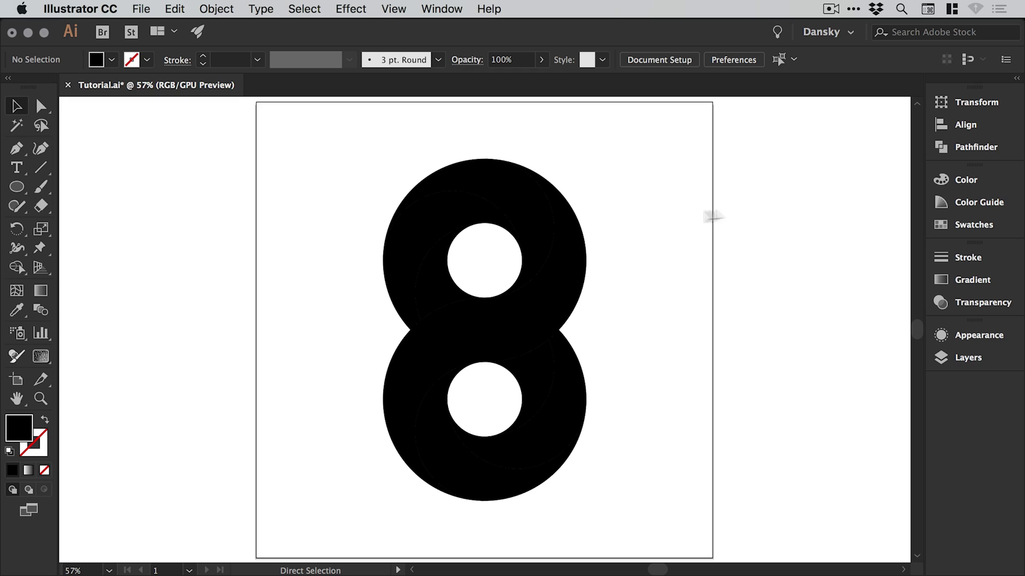
{"action": "key", "text": "super+s"}
Tick Global in Swatch Options for both the RGB Cyan and RGB Blue swatches.
{"action": "left_click", "coordinate": [972, 225]}
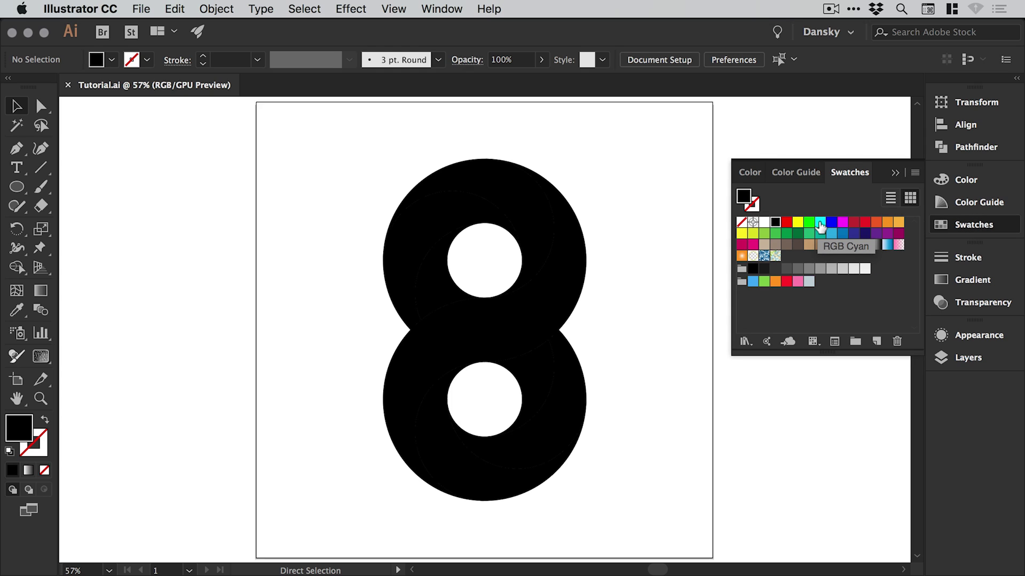
{"action": "double_click", "coordinate": [821, 226]}
{"action": "left_click_drag", "start_coordinate": [778, 167], "coordinate": [777, 160]}
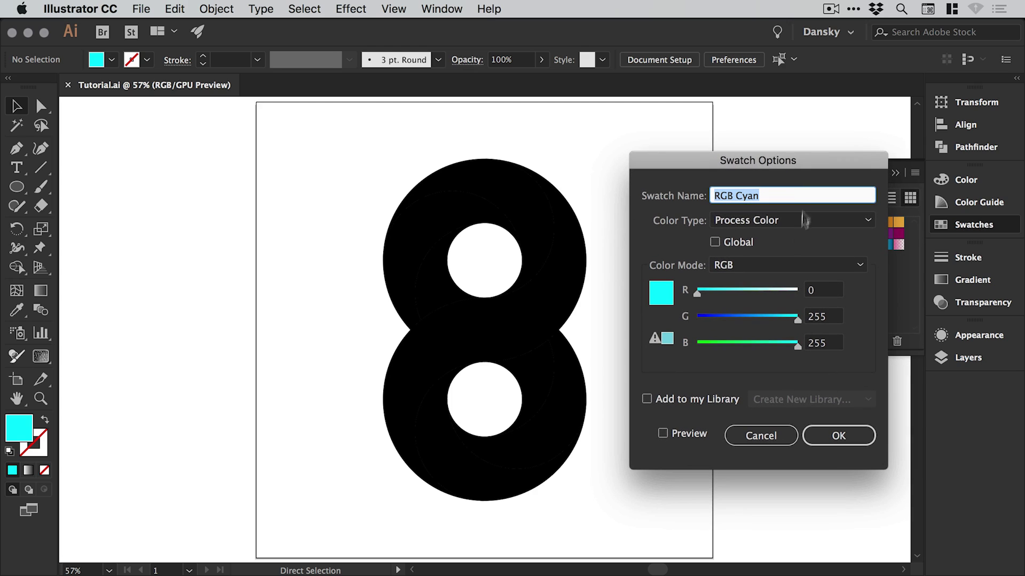
{"action": "left_click", "coordinate": [739, 247]}
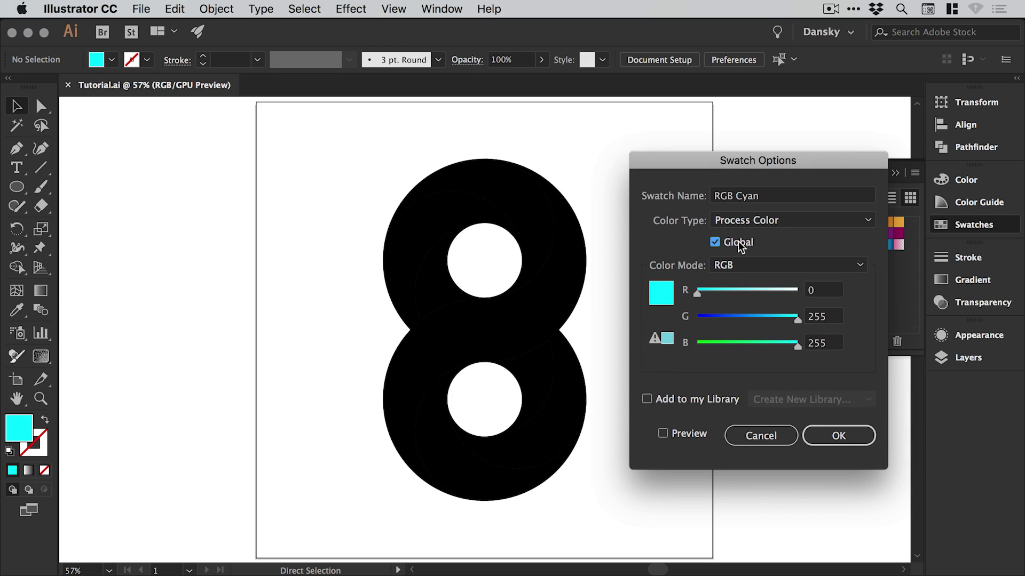
{"action": "left_click", "coordinate": [838, 435]}
{"action": "double_click", "coordinate": [831, 222]}
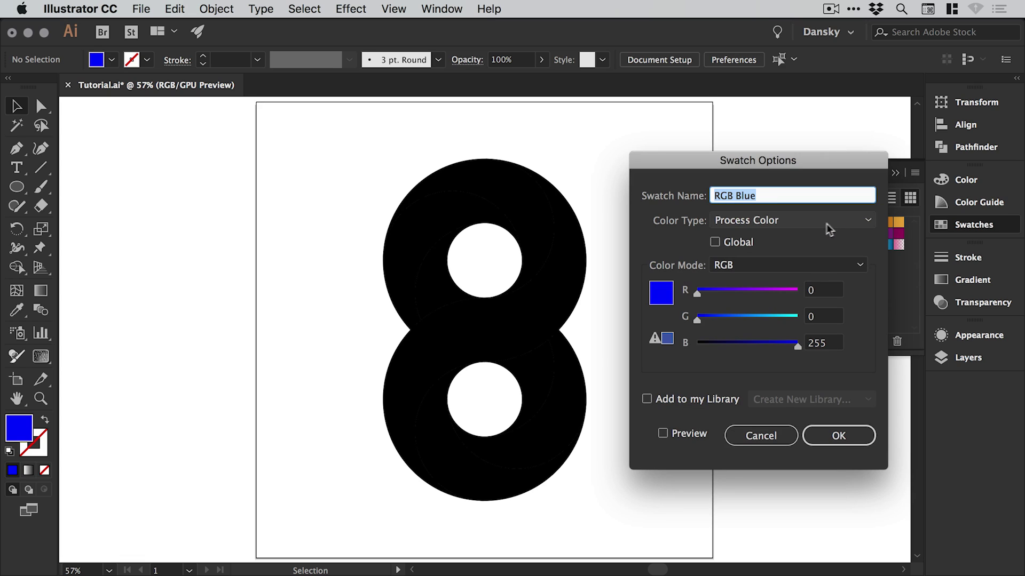
{"action": "left_click", "coordinate": [740, 242]}
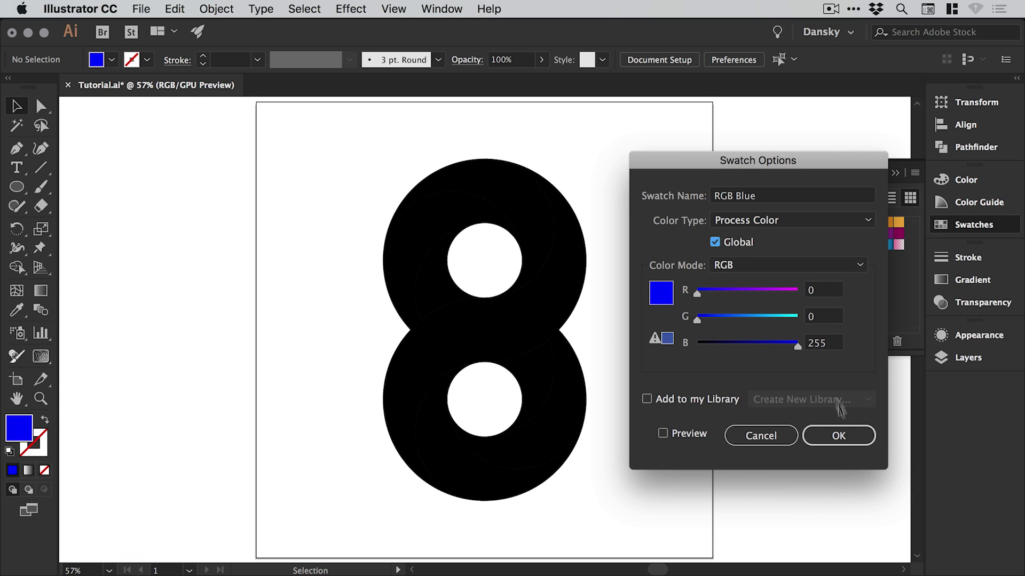
{"action": "left_click", "coordinate": [838, 435]}
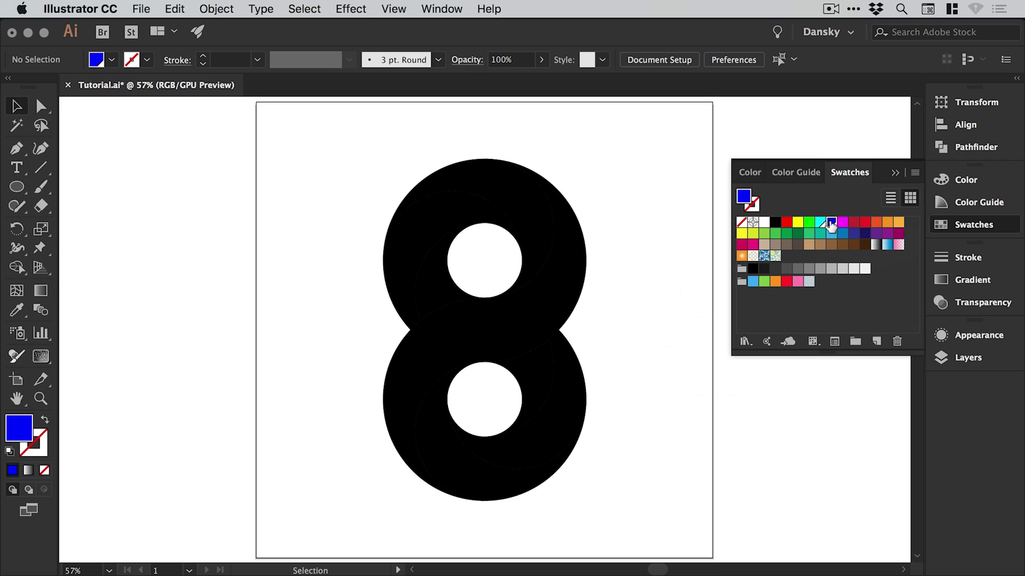
{"action": "left_click", "coordinate": [967, 225]}
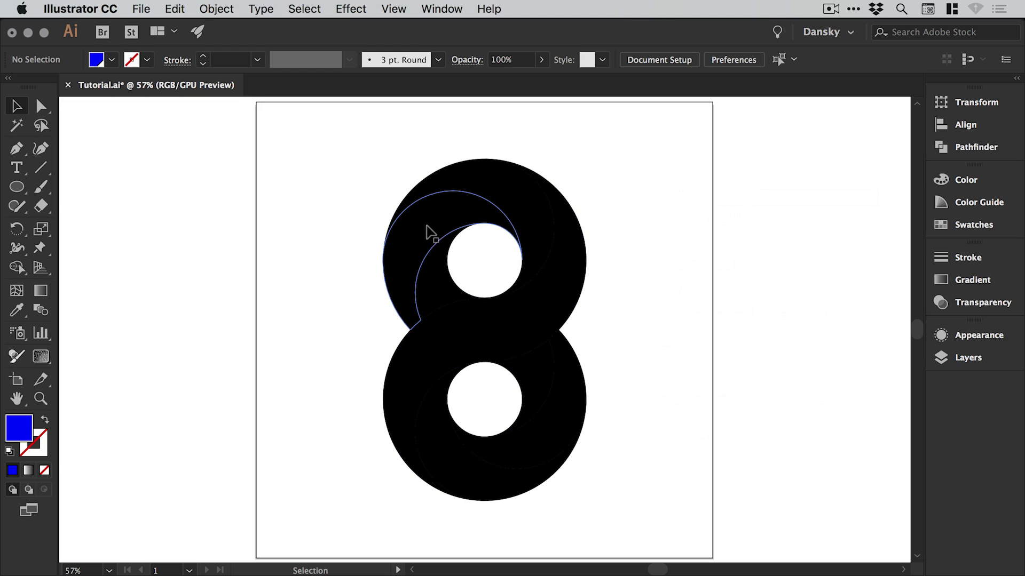
Apply a gradient to the upper-left crescent with an RGB Cyan left stop and RGB Blue right stop.
{"action": "left_click", "coordinate": [413, 221]}
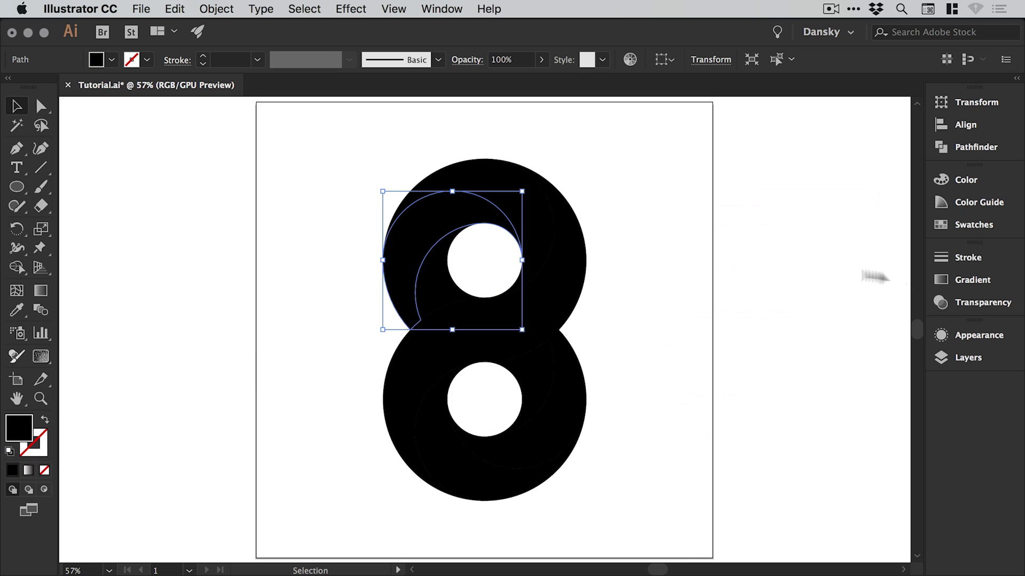
{"action": "left_click", "coordinate": [977, 281]}
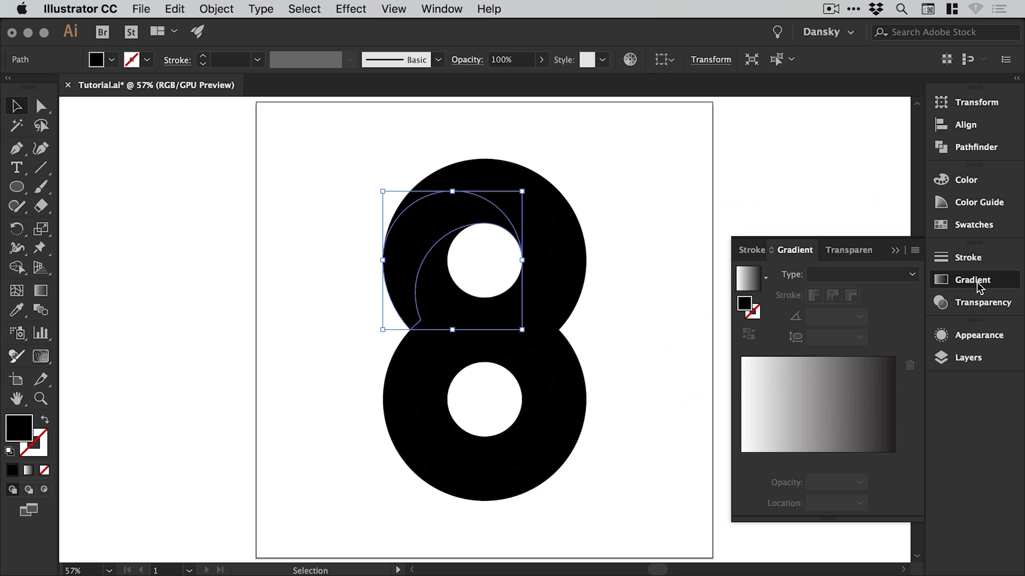
{"action": "left_click", "coordinate": [817, 406]}
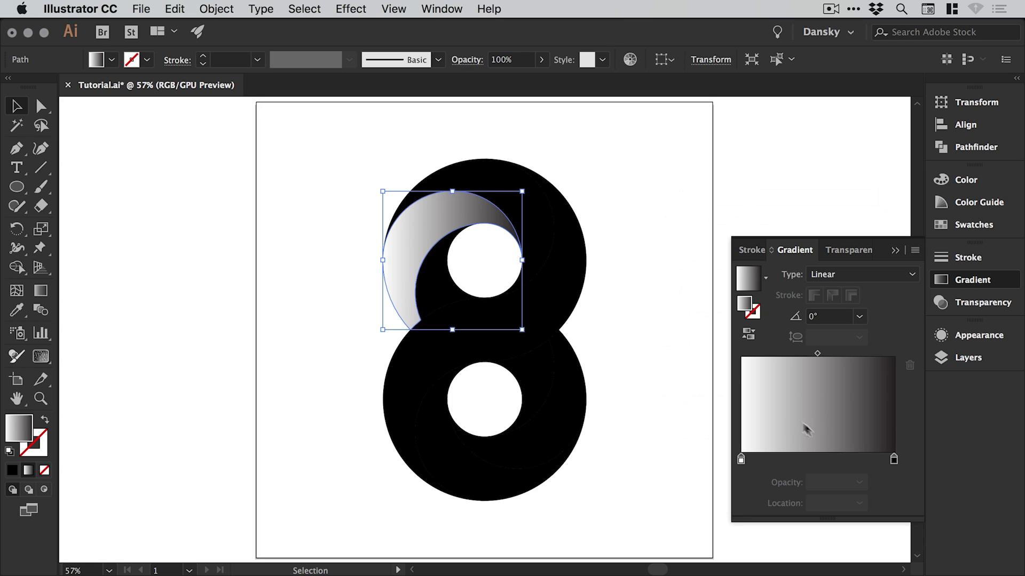
{"action": "double_click", "coordinate": [895, 459]}
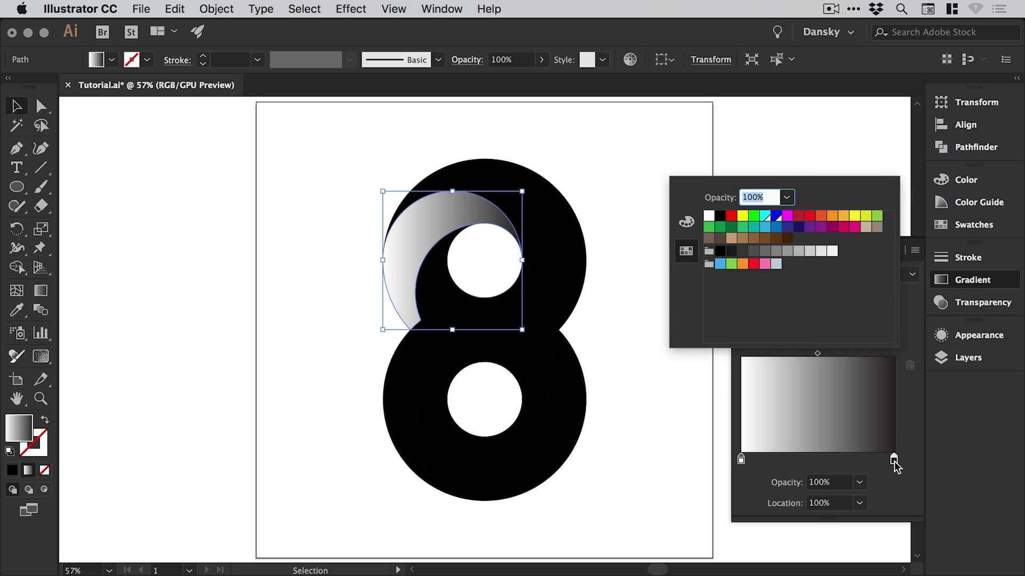
{"action": "left_click", "coordinate": [777, 216]}
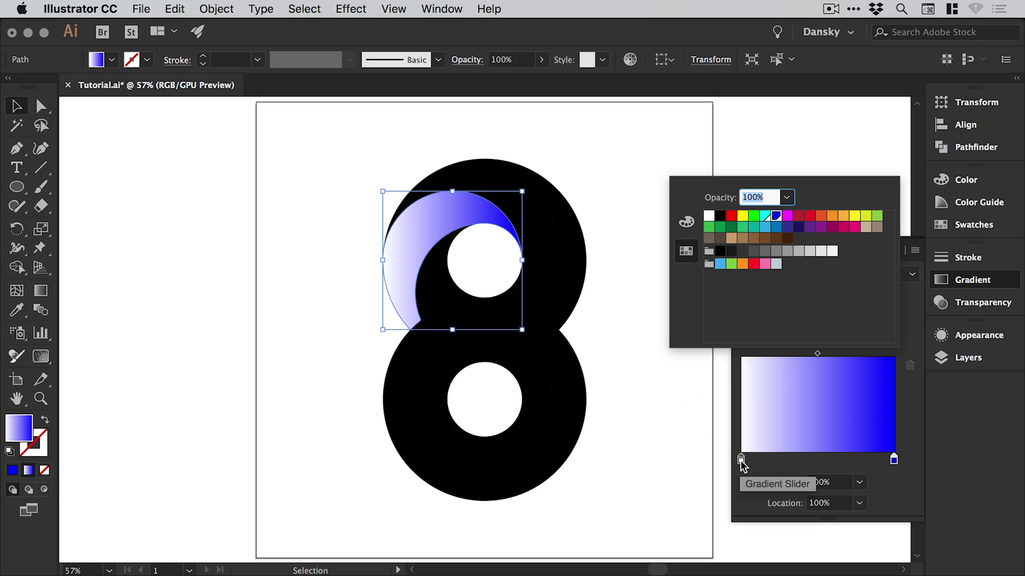
{"action": "left_click", "coordinate": [741, 460]}
{"action": "double_click", "coordinate": [741, 460]}
{"action": "left_click", "coordinate": [765, 216]}
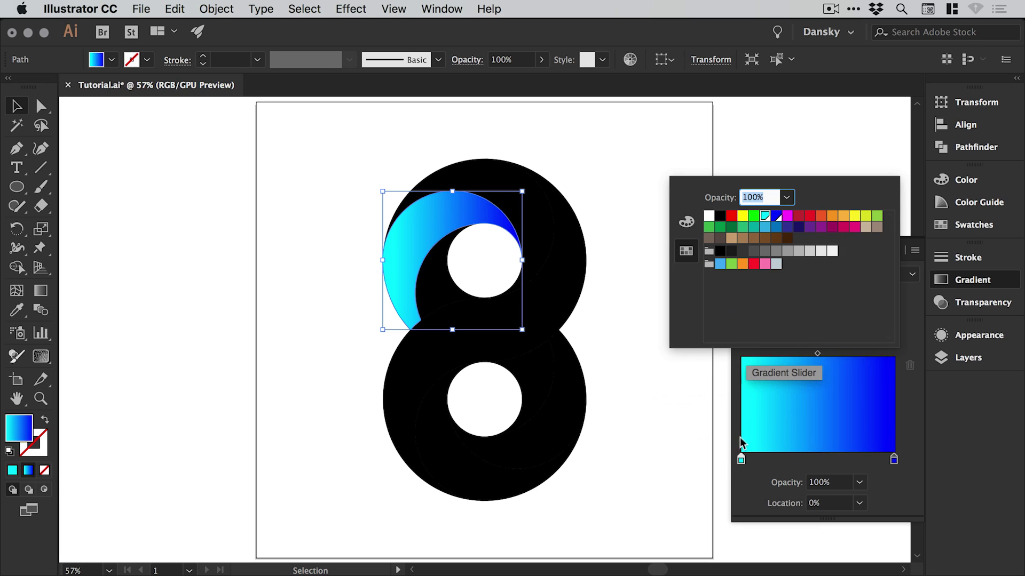
{"action": "left_click", "coordinate": [735, 460]}
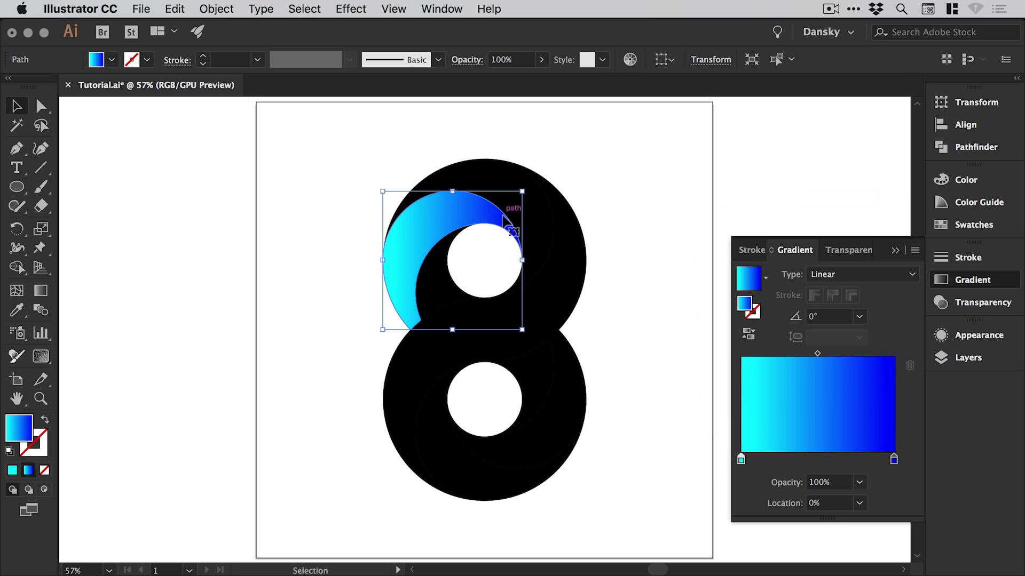
Set the crescent's gradient Type to Radial, keeping cyan at the centre after reversing twice.
{"action": "left_click", "coordinate": [846, 277]}
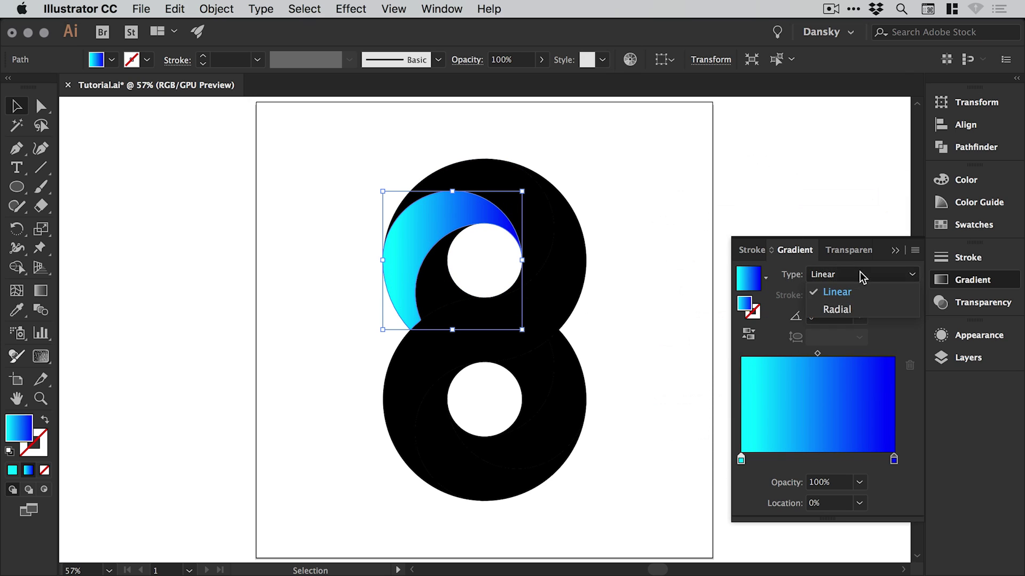
{"action": "left_click", "coordinate": [865, 316]}
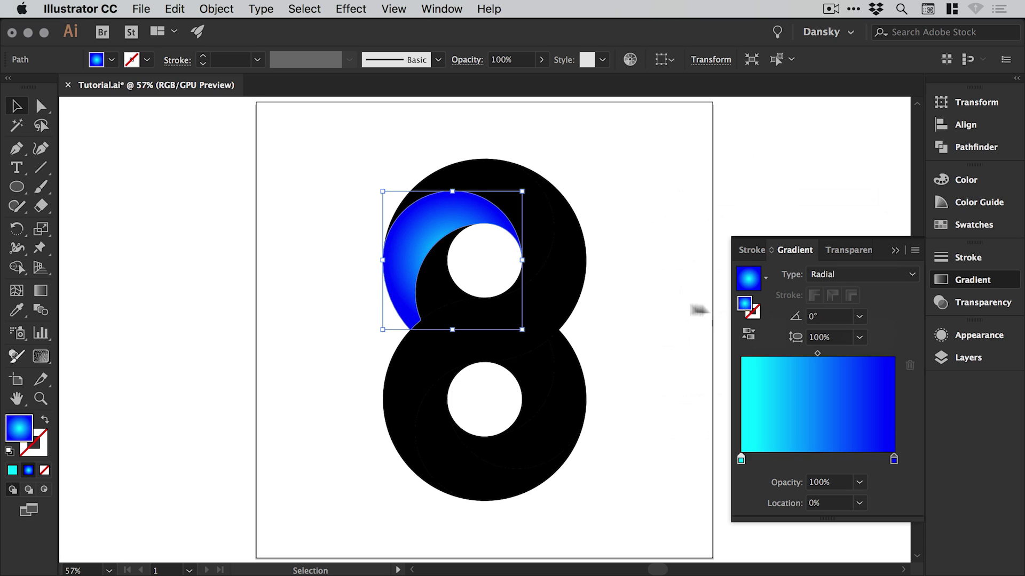
{"action": "key", "text": "a"}
{"action": "key", "text": "super+equal"}
{"action": "key", "text": "v"}
{"action": "left_click_drag", "start_coordinate": [575, 300], "coordinate": [538, 213]}
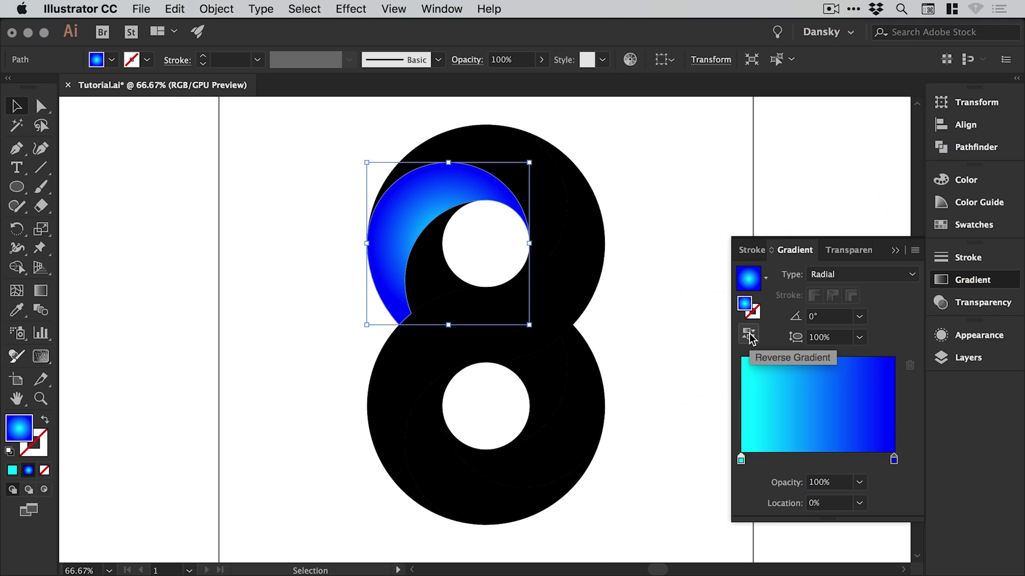
{"action": "left_click", "coordinate": [750, 336]}
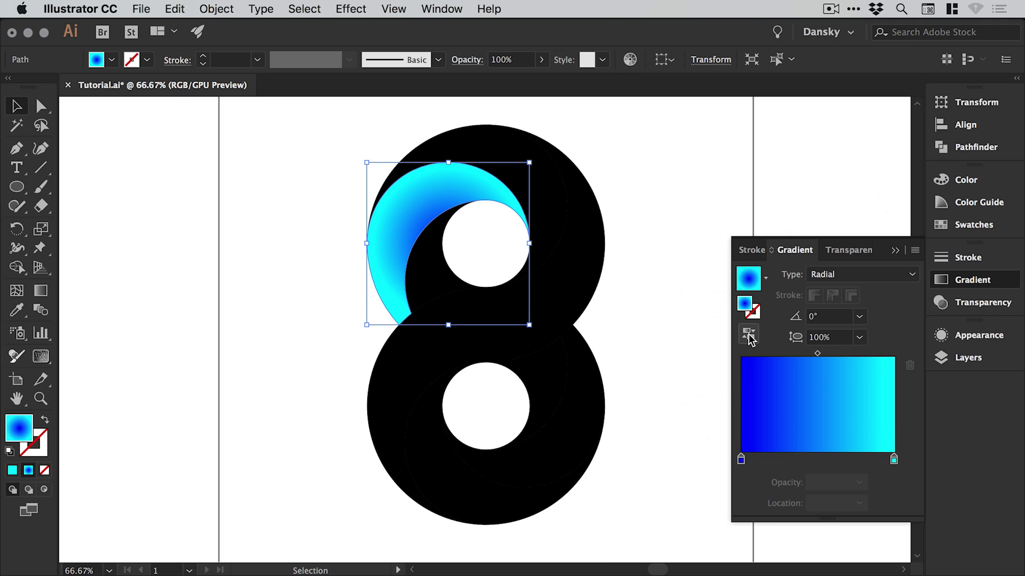
{"action": "left_click", "coordinate": [750, 334]}
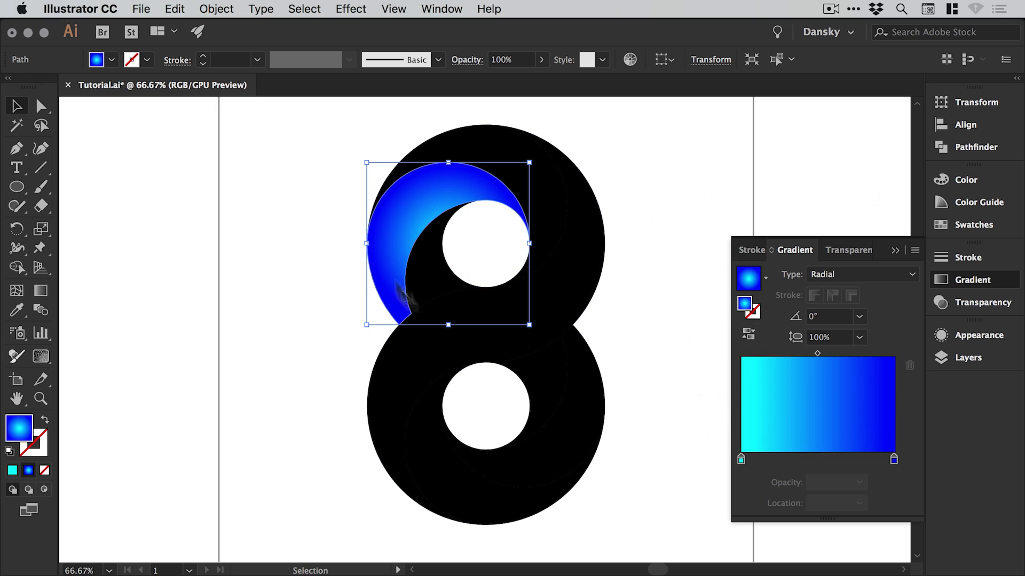
{"action": "left_click", "coordinate": [323, 264]}
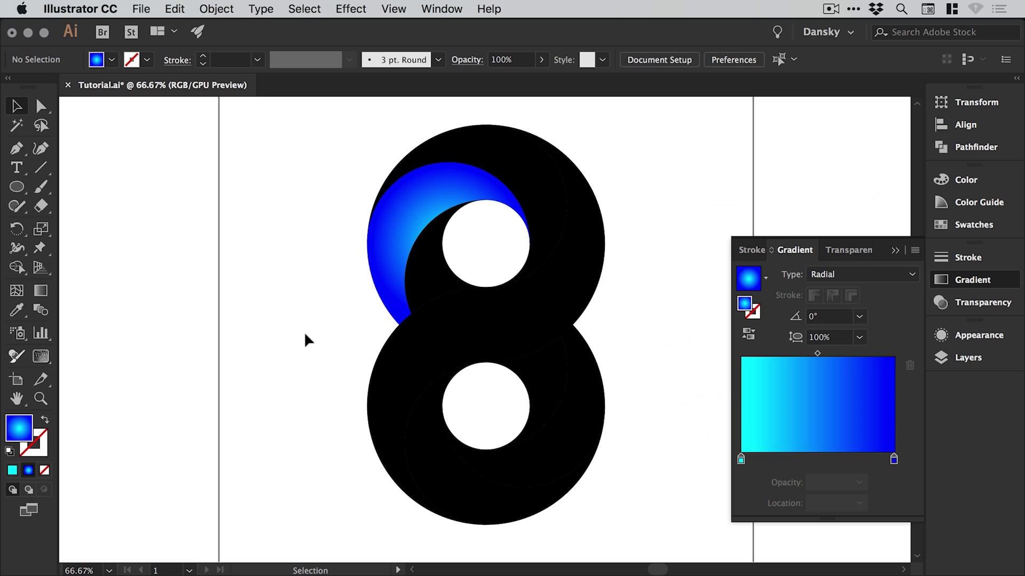
Select all pieces of the 8 and eyedrop the crescent's radial cyan-to-blue gradient onto them.
{"action": "left_click_drag", "start_coordinate": [313, 130], "coordinate": [649, 548]}
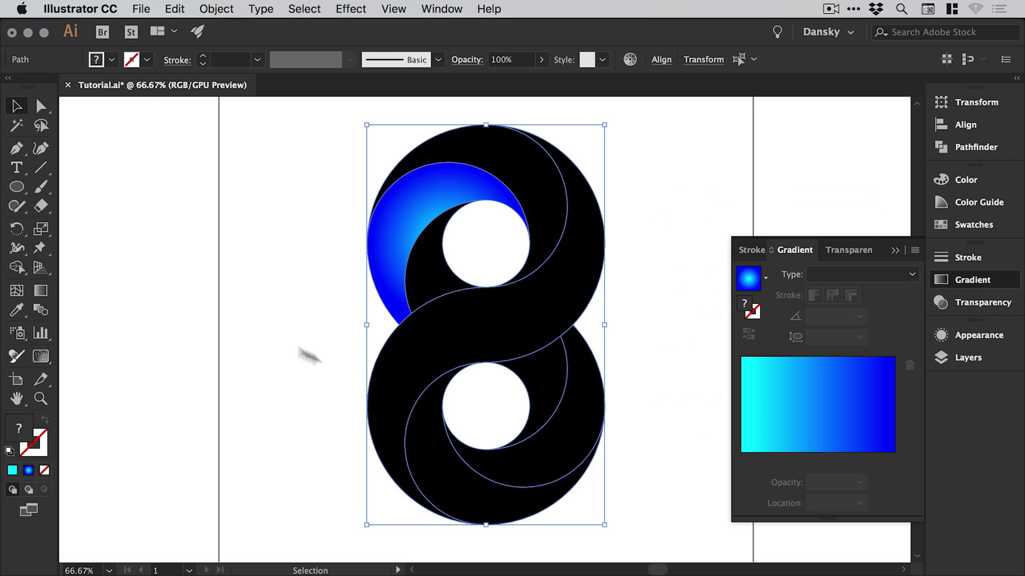
{"action": "left_click", "coordinate": [17, 311]}
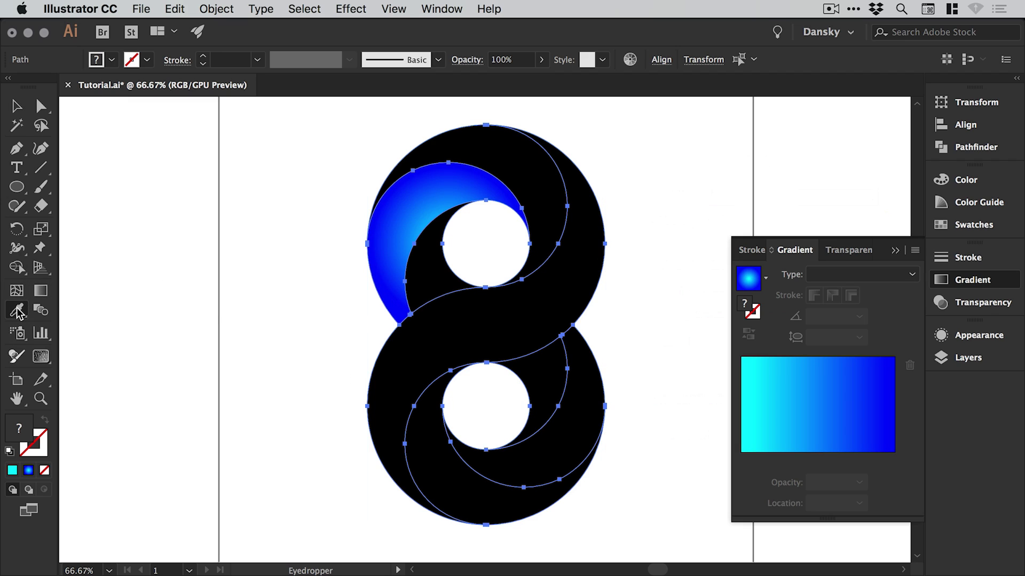
{"action": "left_click", "coordinate": [414, 200]}
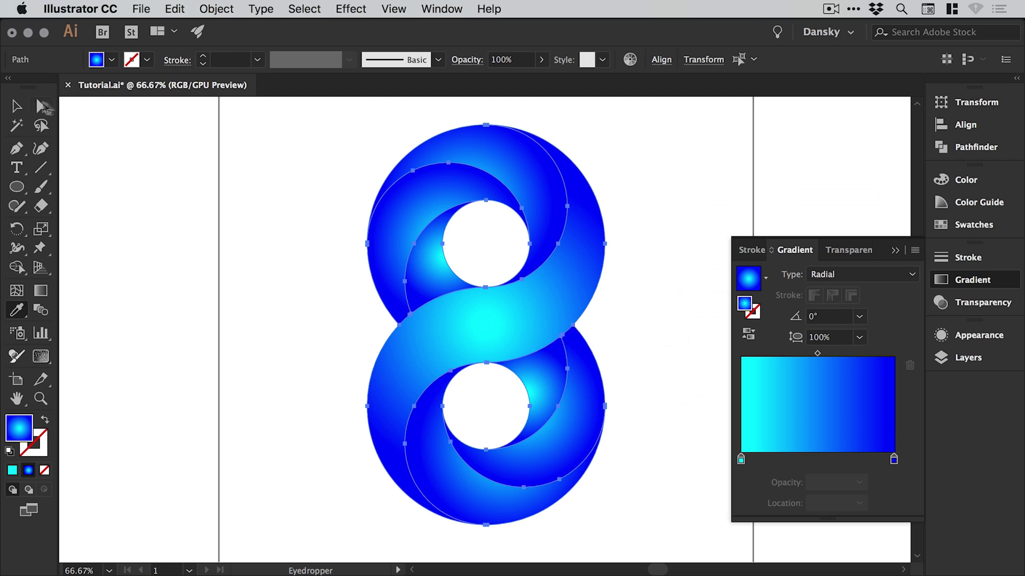
{"action": "left_click", "coordinate": [17, 105]}
{"action": "left_click", "coordinate": [292, 289]}
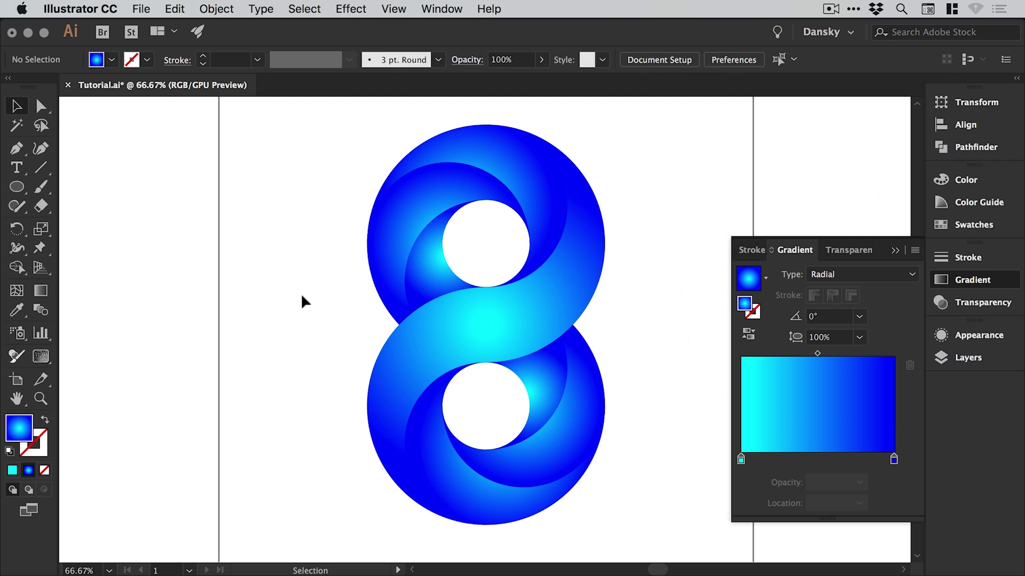
Drag three crescent pieces aside to inspect them, undoing each move.
{"action": "left_click_drag", "start_coordinate": [412, 210], "coordinate": [357, 219]}
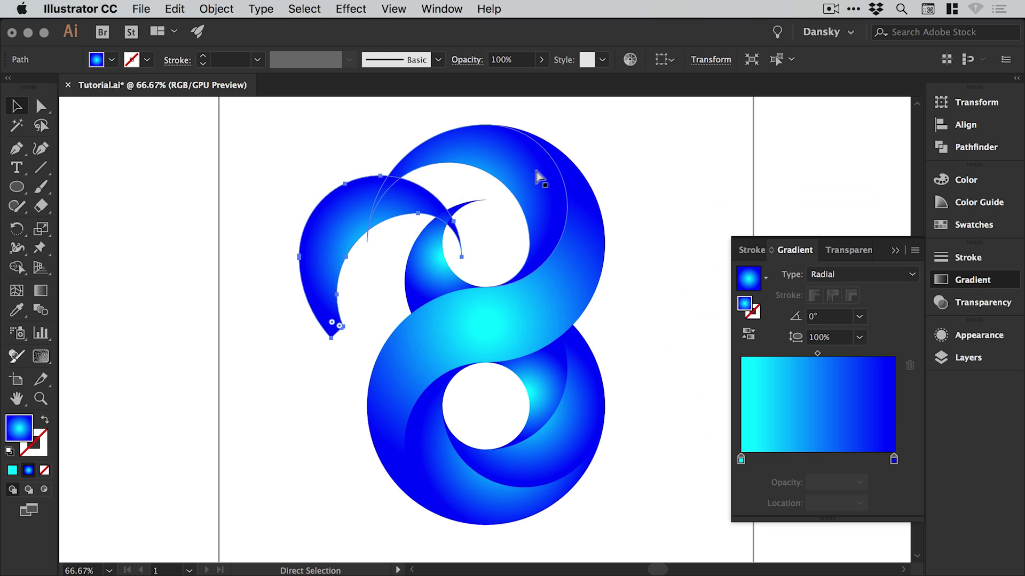
{"action": "key", "text": "super+z"}
{"action": "left_click_drag", "start_coordinate": [583, 275], "coordinate": [629, 308]}
{"action": "key", "text": "super+z"}
{"action": "left_click_drag", "start_coordinate": [590, 406], "coordinate": [679, 366]}
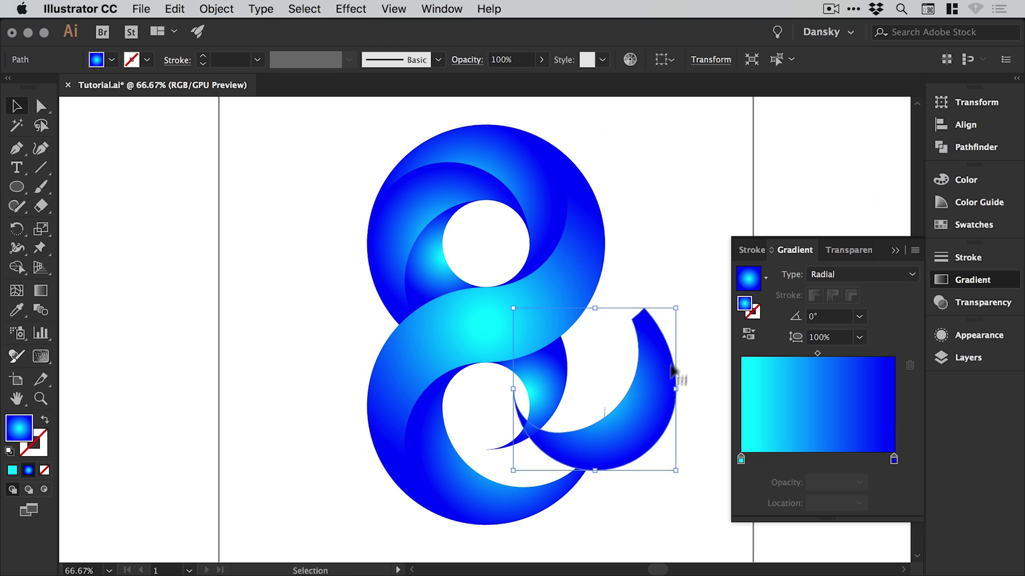
{"action": "key", "text": "super+z"}
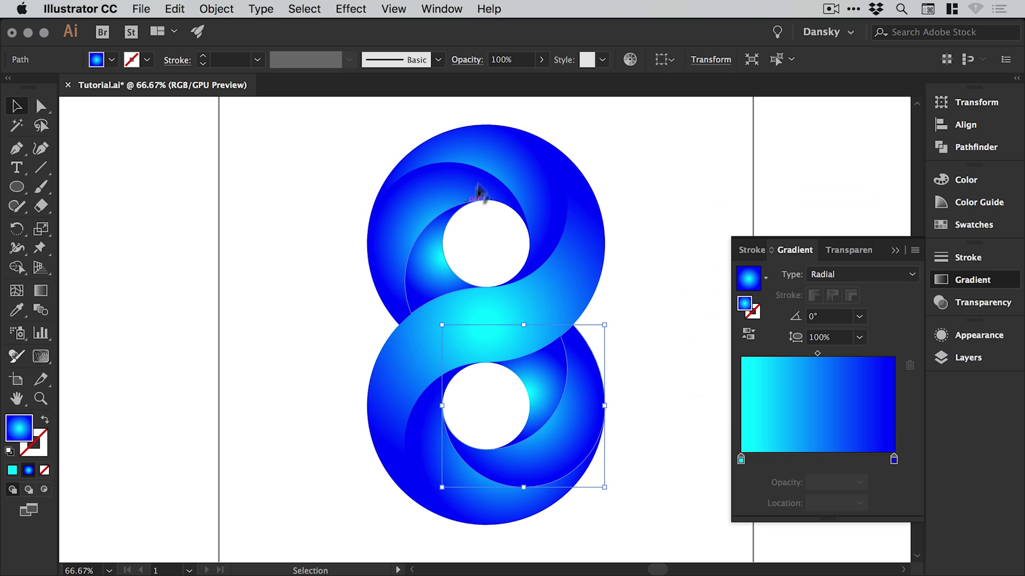
Switch the inner upper-left crescent to a reversed linear gradient.
{"action": "left_click", "coordinate": [425, 264]}
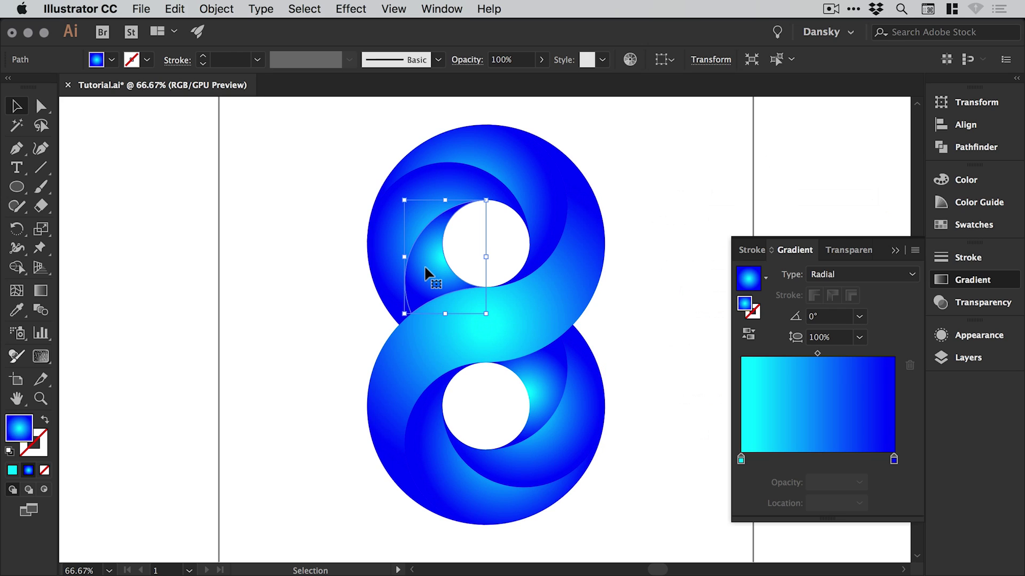
{"action": "left_click", "coordinate": [844, 271]}
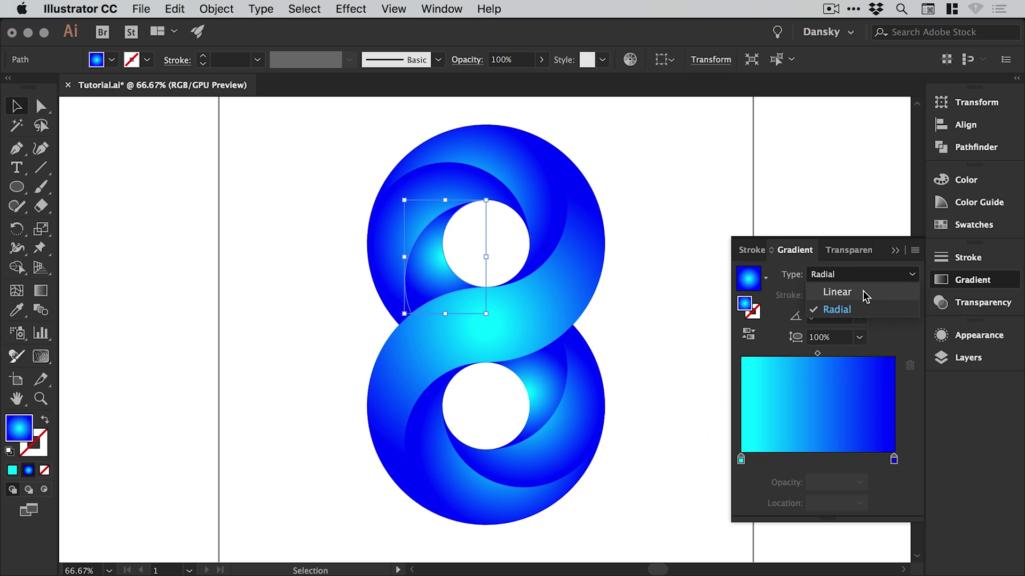
{"action": "left_click", "coordinate": [863, 290]}
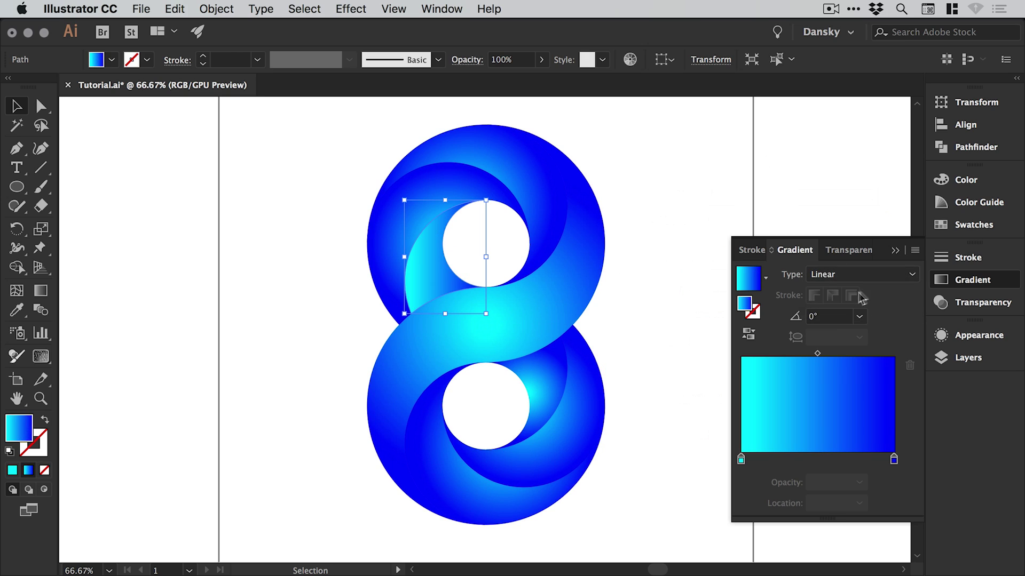
{"action": "left_click", "coordinate": [748, 335]}
Give the lower-right crescent a linear cyan-to-blue gradient at 45°.
{"action": "left_click", "coordinate": [530, 366]}
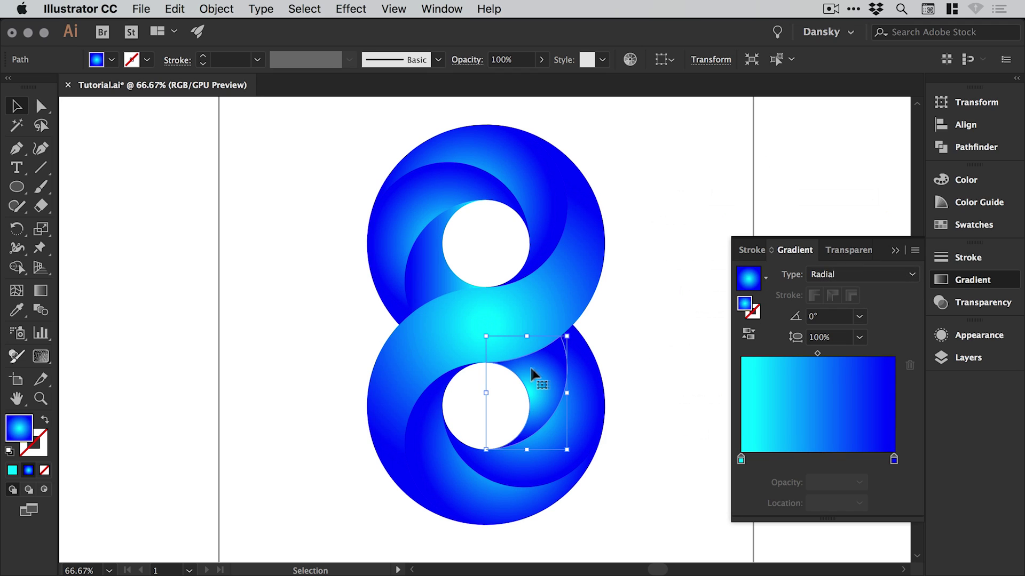
{"action": "left_click", "coordinate": [825, 275]}
{"action": "left_click", "coordinate": [829, 293]}
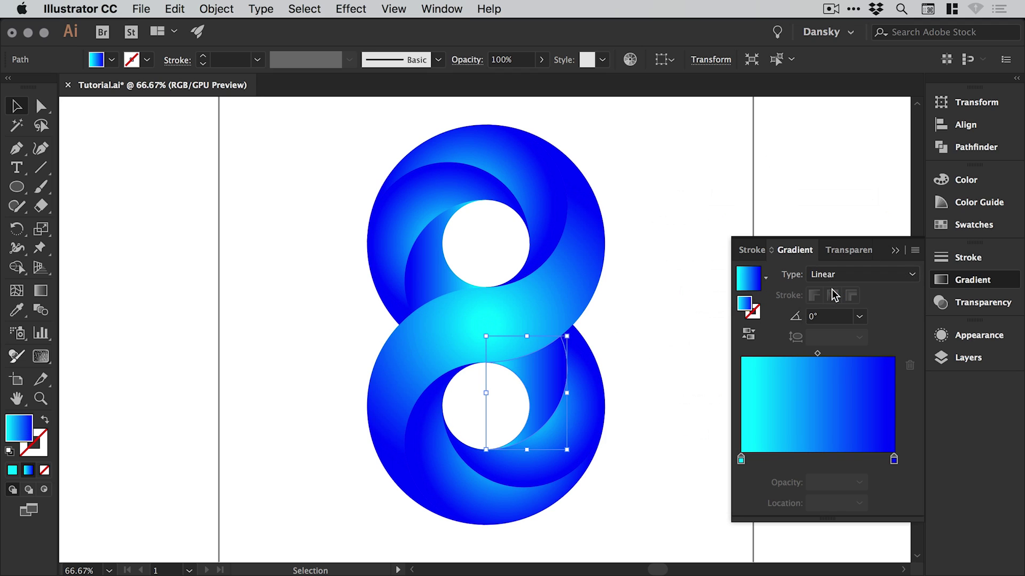
{"action": "left_click", "coordinate": [748, 335]}
{"action": "left_click", "coordinate": [748, 334]}
{"action": "left_click", "coordinate": [830, 317]}
{"action": "type", "text": "45"}
{"action": "key", "text": "Return"}
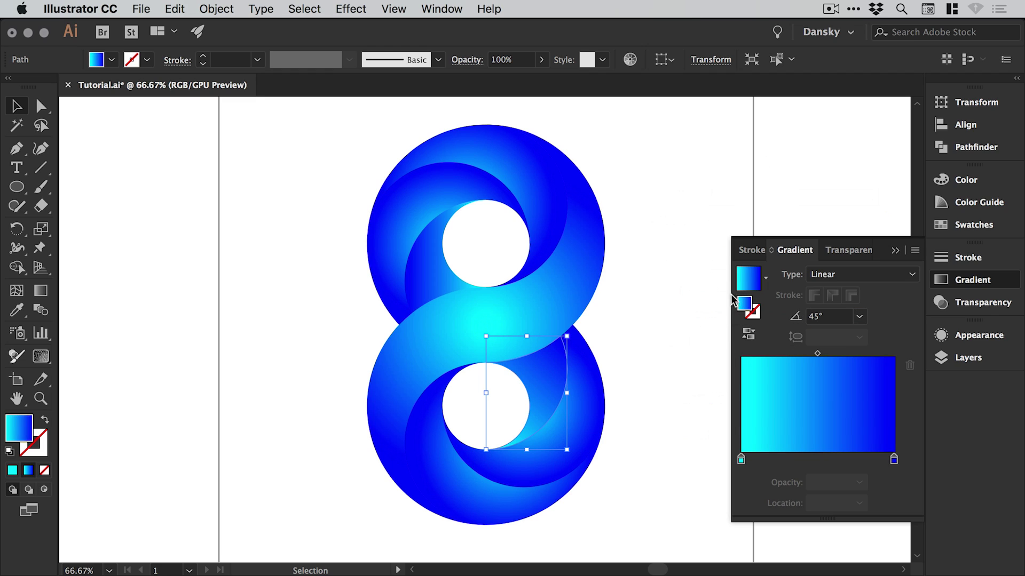
Set the upper crescent's gradient angle to -45°.
{"action": "left_click", "coordinate": [435, 278]}
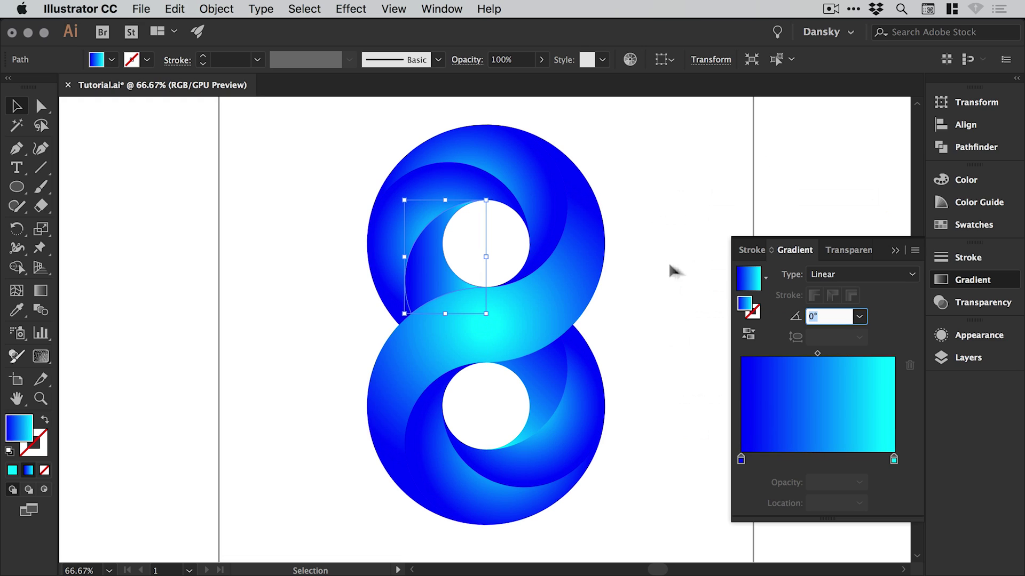
{"action": "type", "text": "-45"}
{"action": "key", "text": "Return"}
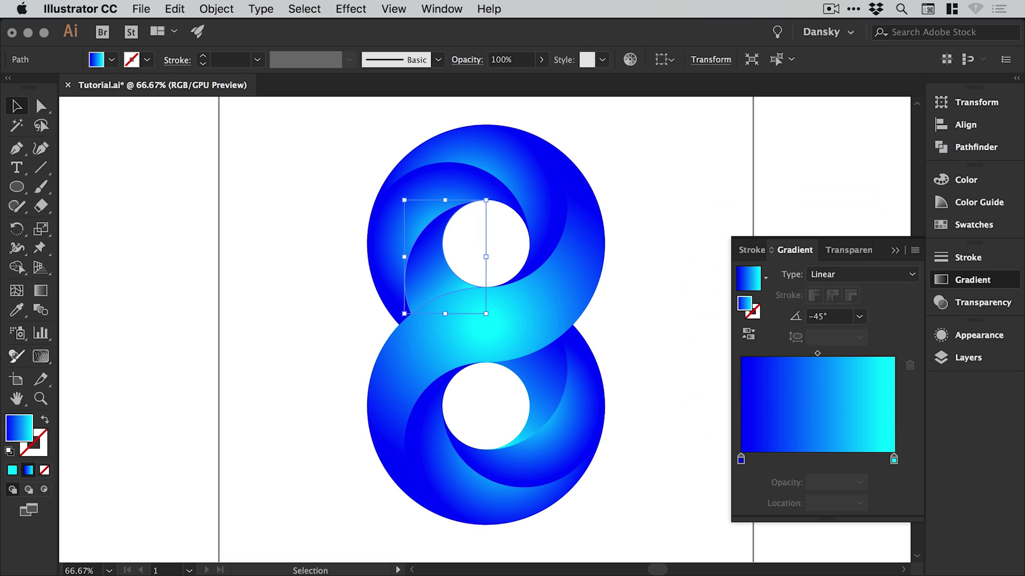
{"action": "left_click", "coordinate": [639, 218]}
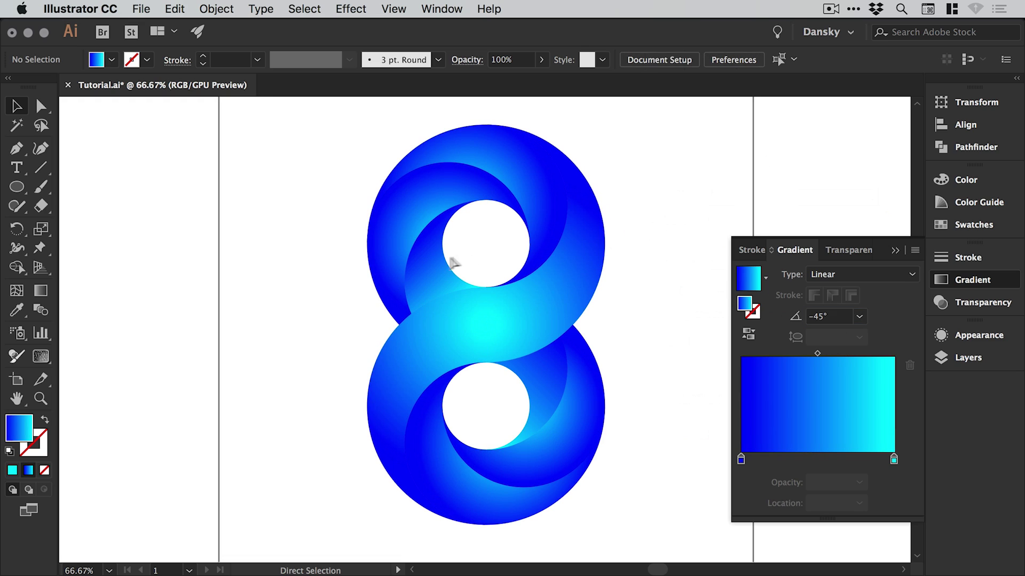
Reverse the left inner shape's gradient twice, leaving it blue to cyan.
{"action": "left_click", "coordinate": [431, 263]}
{"action": "left_click", "coordinate": [749, 335]}
{"action": "left_click", "coordinate": [749, 334]}
{"action": "left_click", "coordinate": [629, 272]}
{"action": "mouse_move", "coordinate": [646, 262]}
{"action": "left_mouse_down"}
{"action": "mouse_move", "coordinate": [634, 290]}
{"action": "mouse_move", "coordinate": [636, 278]}
{"action": "left_mouse_up"}
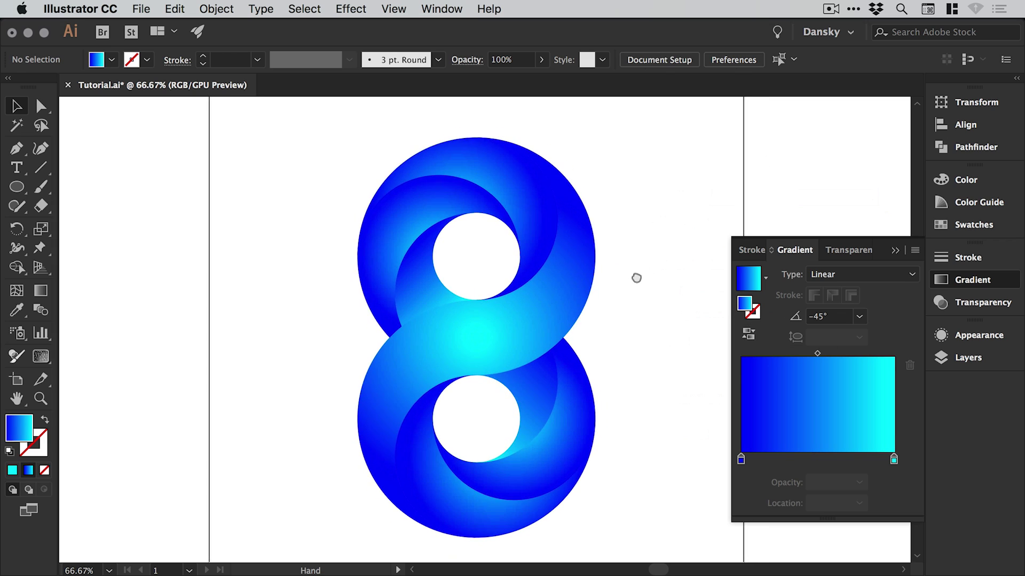
Make the 8 band's gradient linear, move cyan to the middle, and add a blue stop at the left end.
{"action": "left_click", "coordinate": [483, 330]}
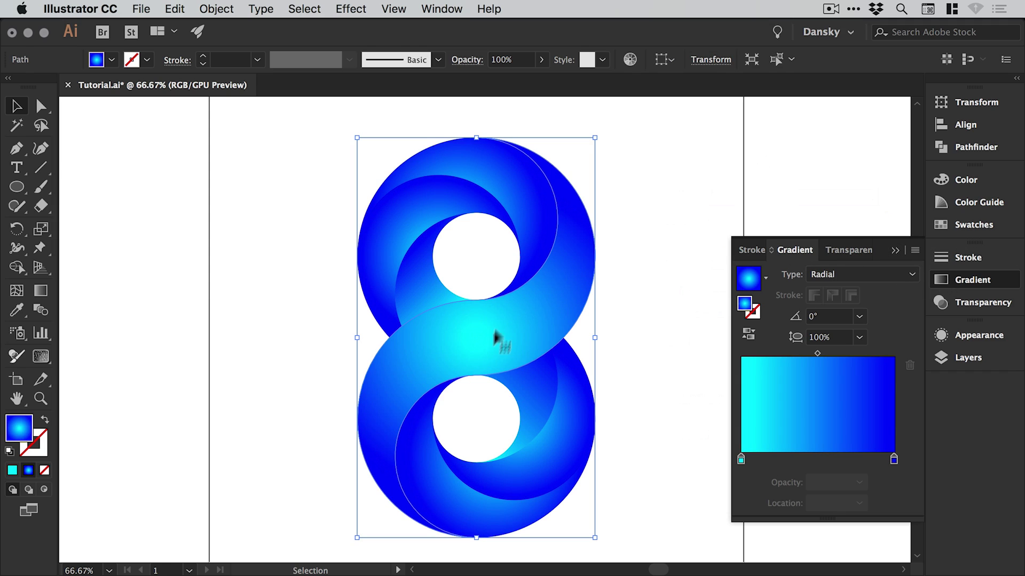
{"action": "left_click", "coordinate": [849, 274]}
{"action": "left_click", "coordinate": [842, 291]}
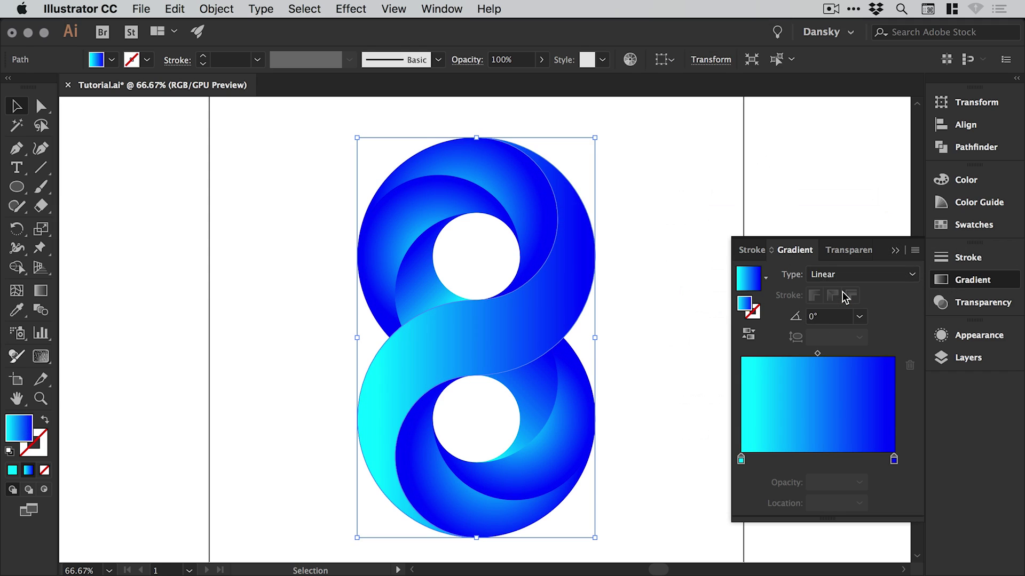
{"action": "left_click_drag", "start_coordinate": [741, 460], "coordinate": [819, 457]}
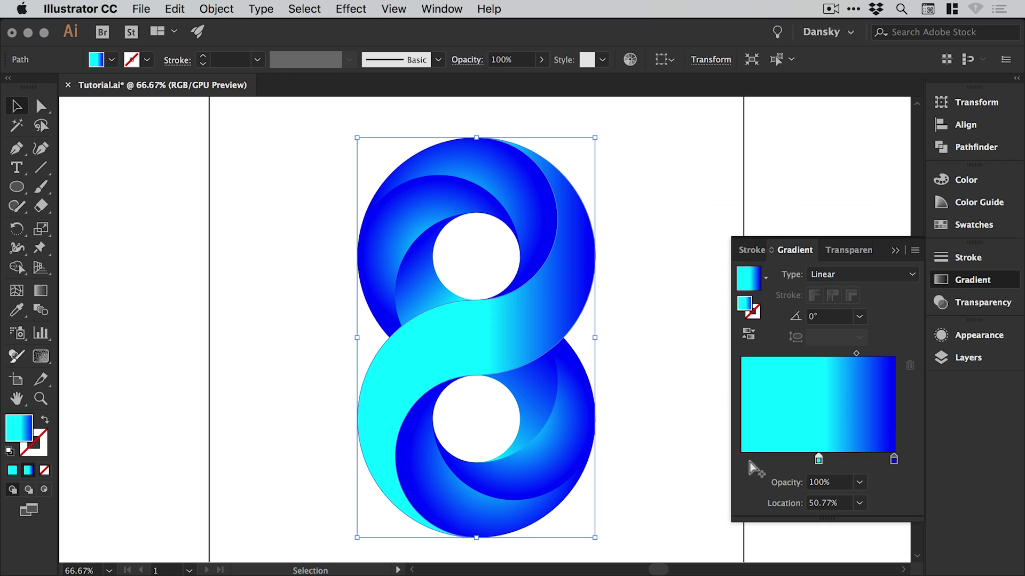
{"action": "left_click", "coordinate": [741, 460]}
{"action": "mouse_move", "coordinate": [741, 463]}
{"action": "left_mouse_down"}
{"action": "mouse_move", "coordinate": [754, 462]}
{"action": "mouse_move", "coordinate": [739, 467]}
{"action": "left_mouse_up"}
{"action": "double_click", "coordinate": [741, 461]}
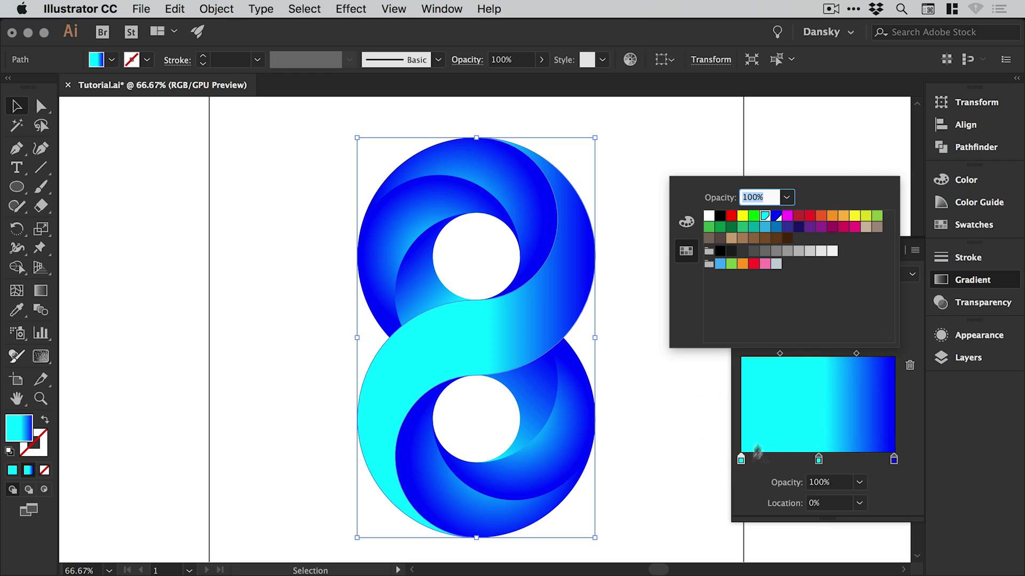
{"action": "left_click", "coordinate": [777, 215]}
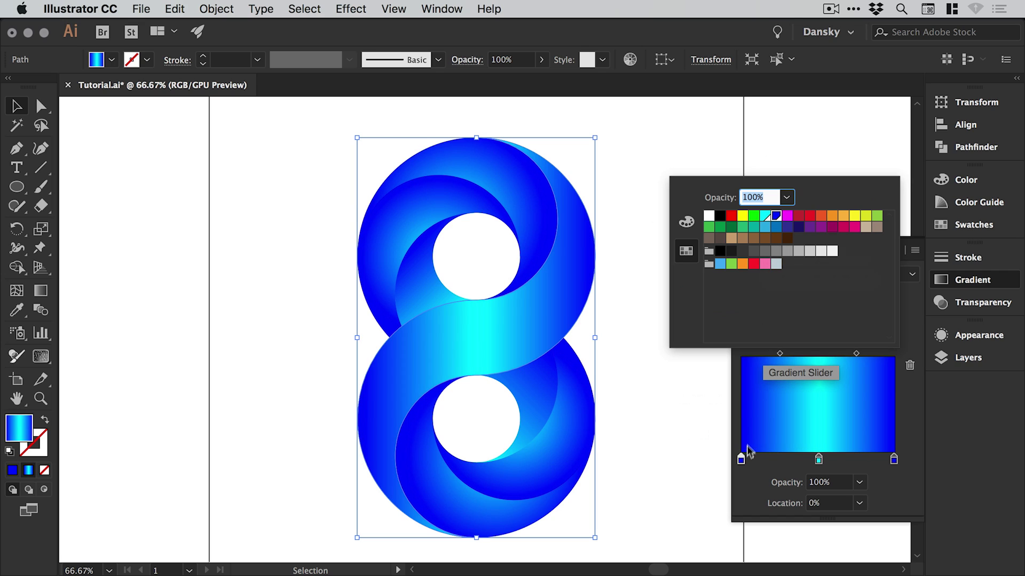
{"action": "left_click", "coordinate": [742, 461]}
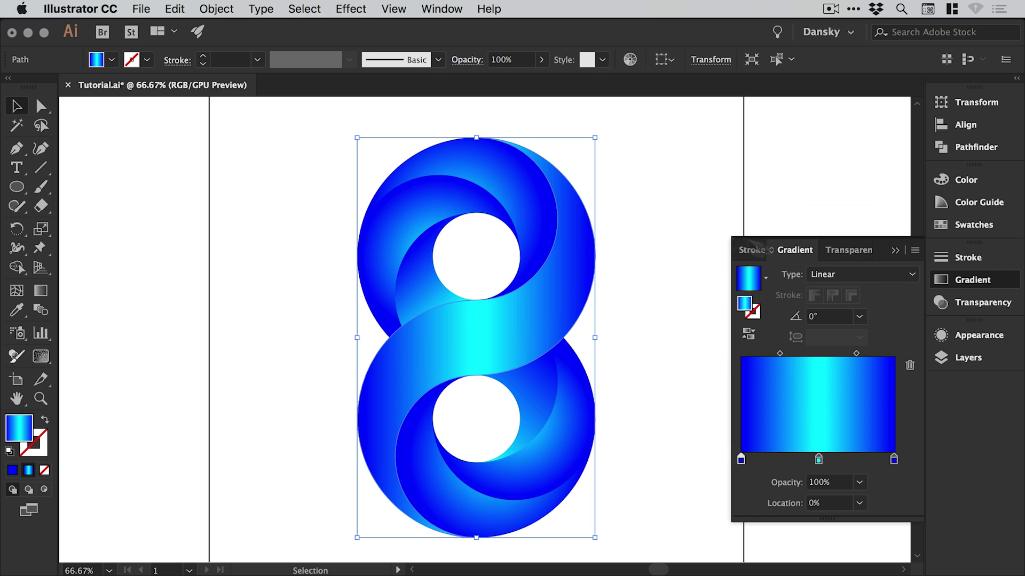
Set the band's gradient angle to 15°.
{"action": "left_click", "coordinate": [834, 316]}
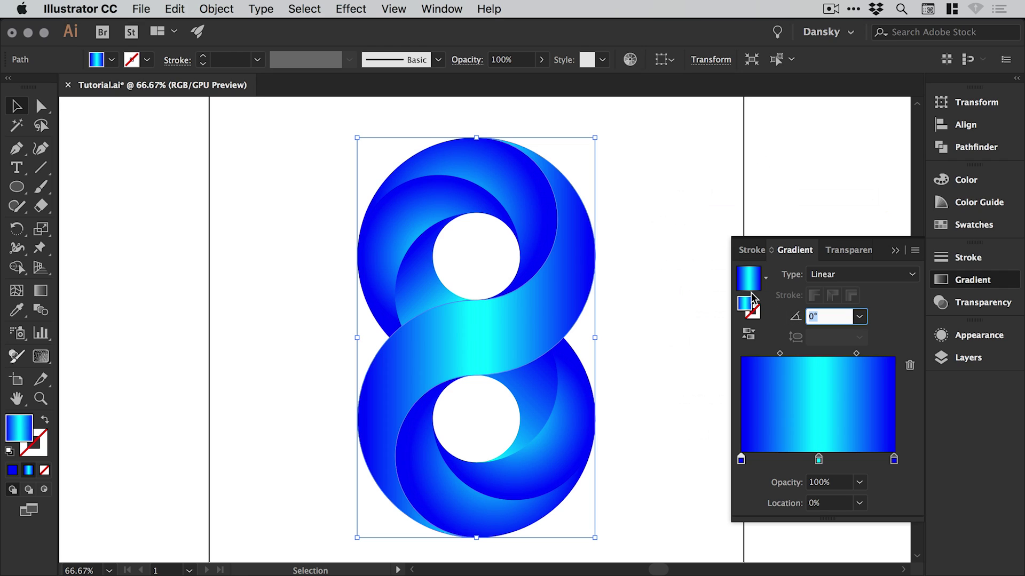
{"action": "key", "text": "Return"}
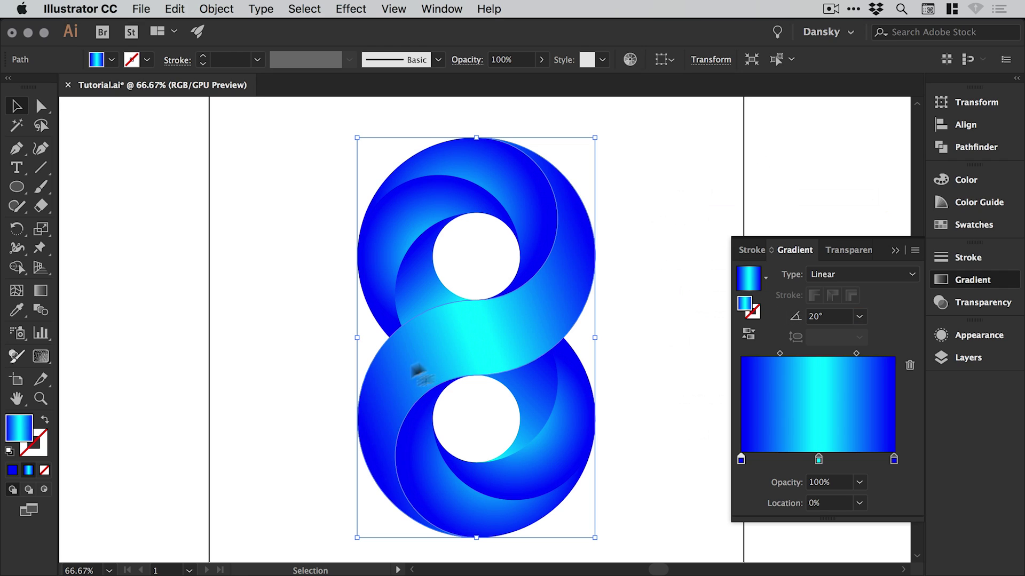
{"action": "left_click", "coordinate": [831, 321]}
{"action": "type", "text": "15"}
{"action": "key", "text": "Return"}
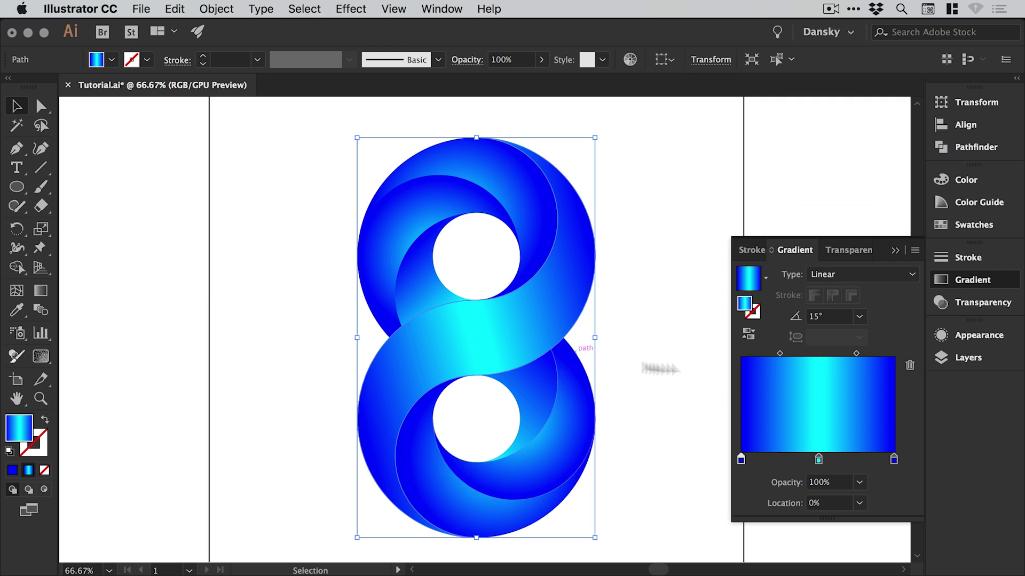
Drag the midpoint diamonds outward to about 27% and 68.75%, widening the cyan middle.
{"action": "left_click_drag", "start_coordinate": [780, 354], "coordinate": [793, 354]}
{"action": "left_click_drag", "start_coordinate": [856, 354], "coordinate": [839, 354]}
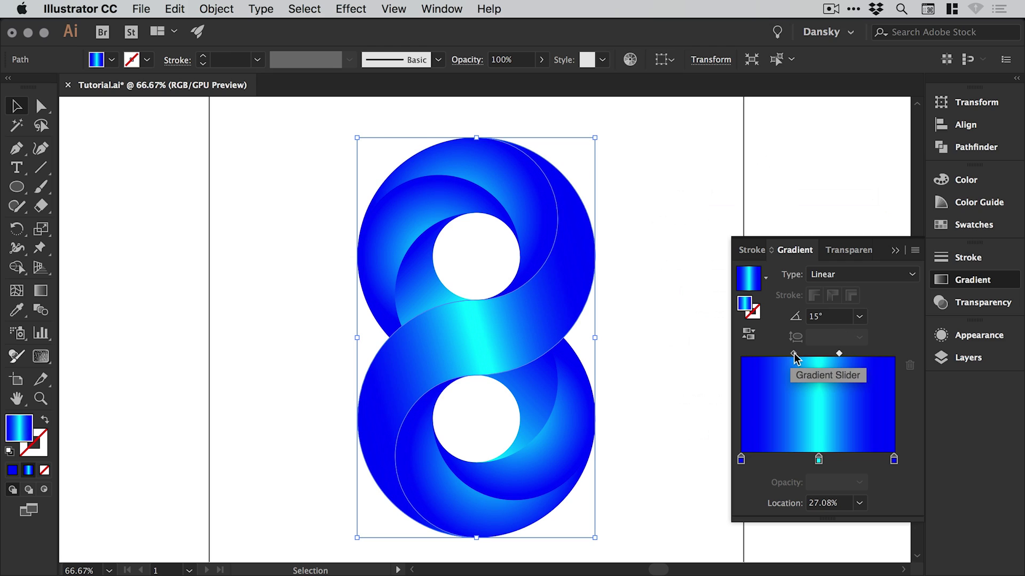
{"action": "left_click_drag", "start_coordinate": [794, 353], "coordinate": [797, 354]}
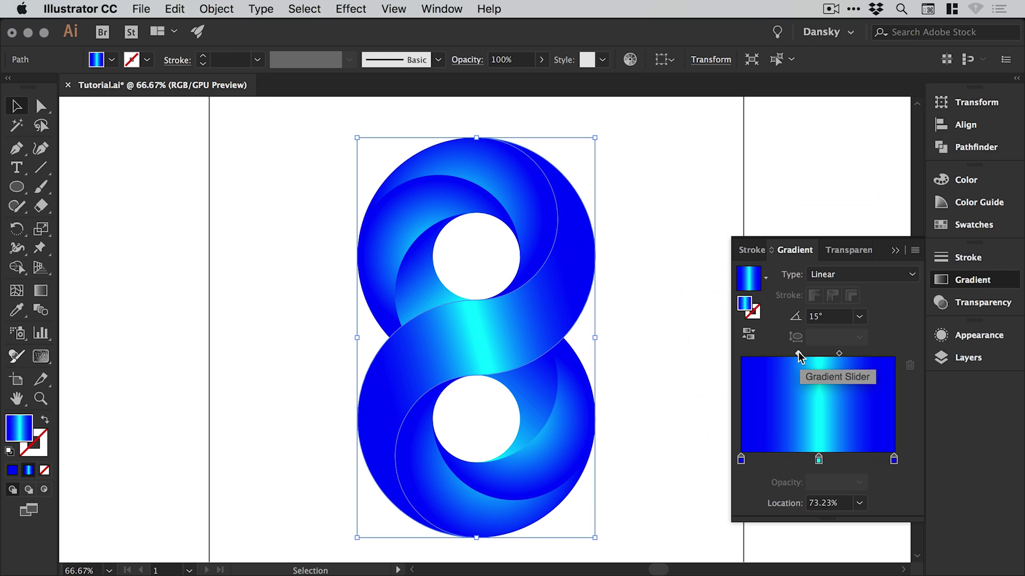
{"action": "left_click_drag", "start_coordinate": [797, 353], "coordinate": [764, 354]}
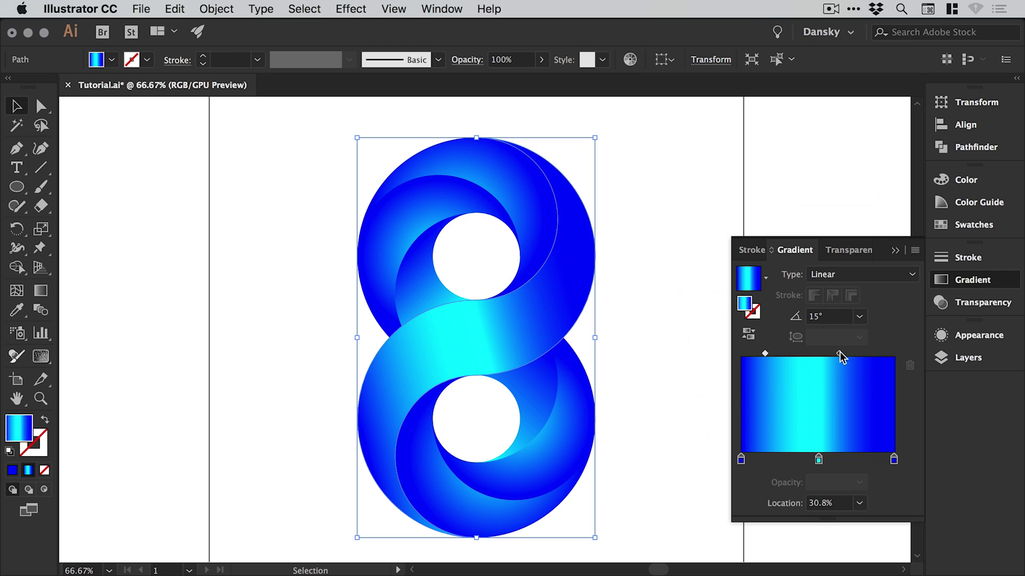
{"action": "left_click_drag", "start_coordinate": [840, 353], "coordinate": [870, 353]}
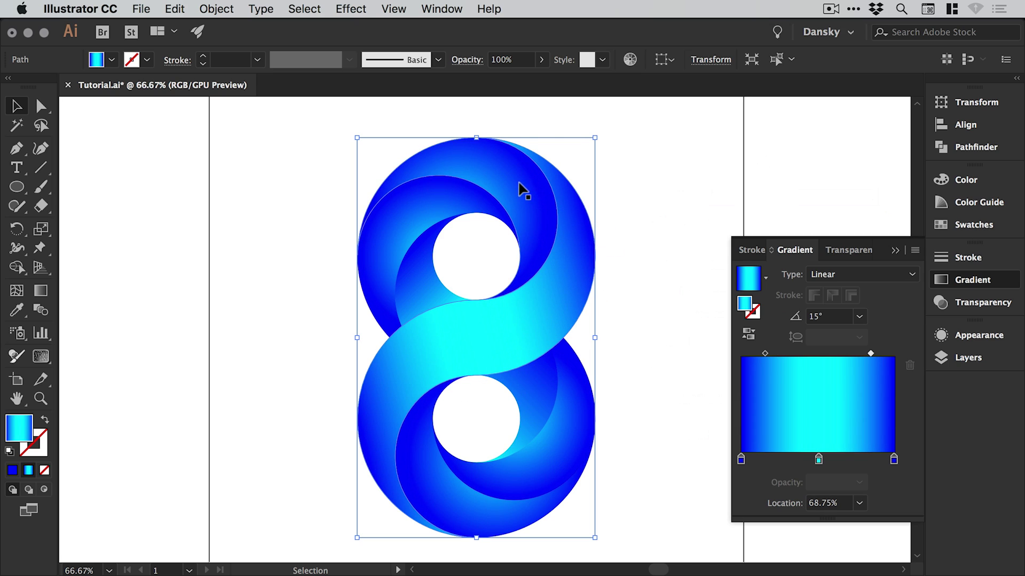
{"action": "key", "text": "super+z"}
Move the cyan stop inward on the top-left crescent's radial gradient.
{"action": "left_click", "coordinate": [671, 252]}
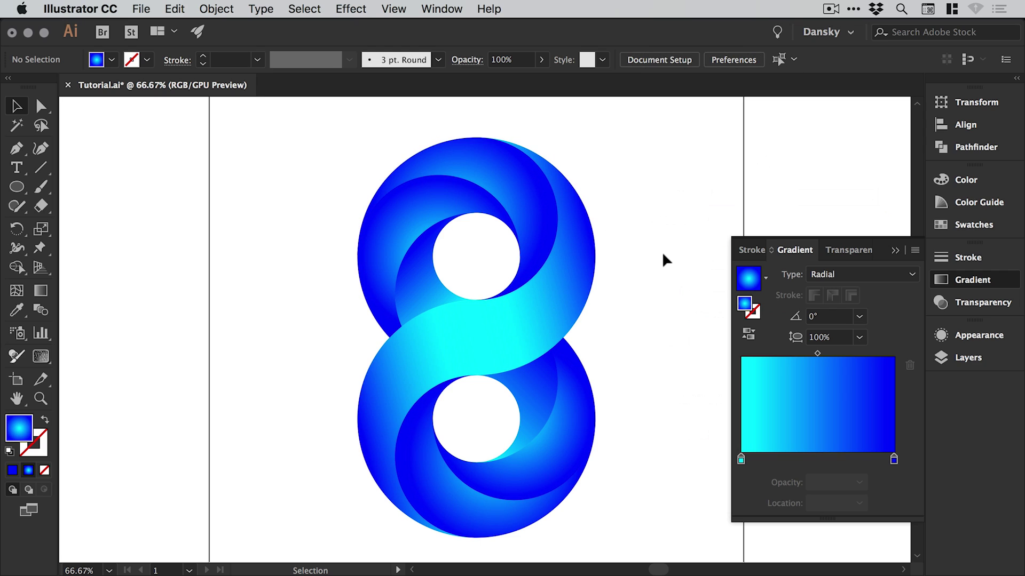
{"action": "left_click", "coordinate": [395, 214]}
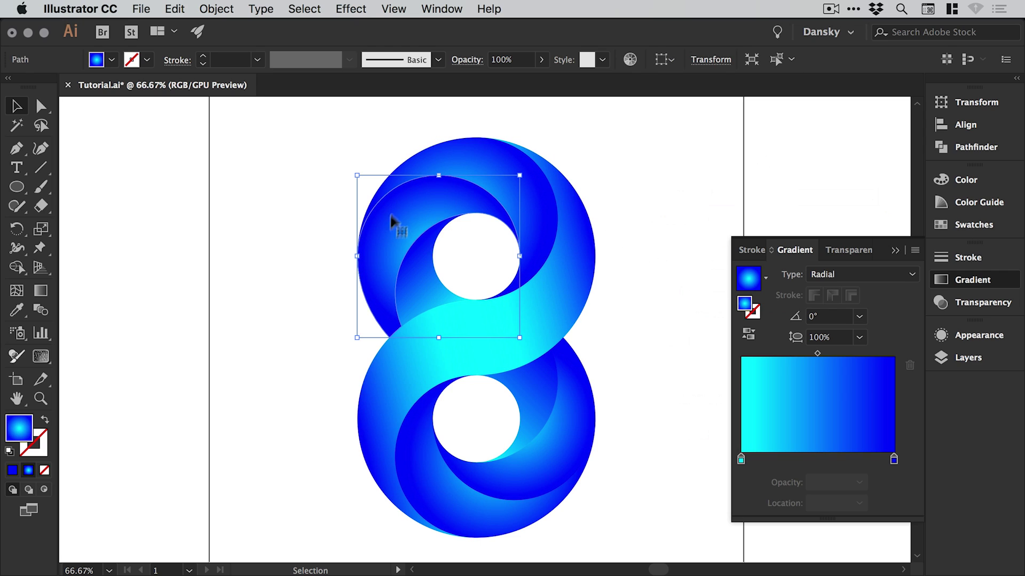
{"action": "left_click_drag", "start_coordinate": [742, 460], "coordinate": [785, 460]}
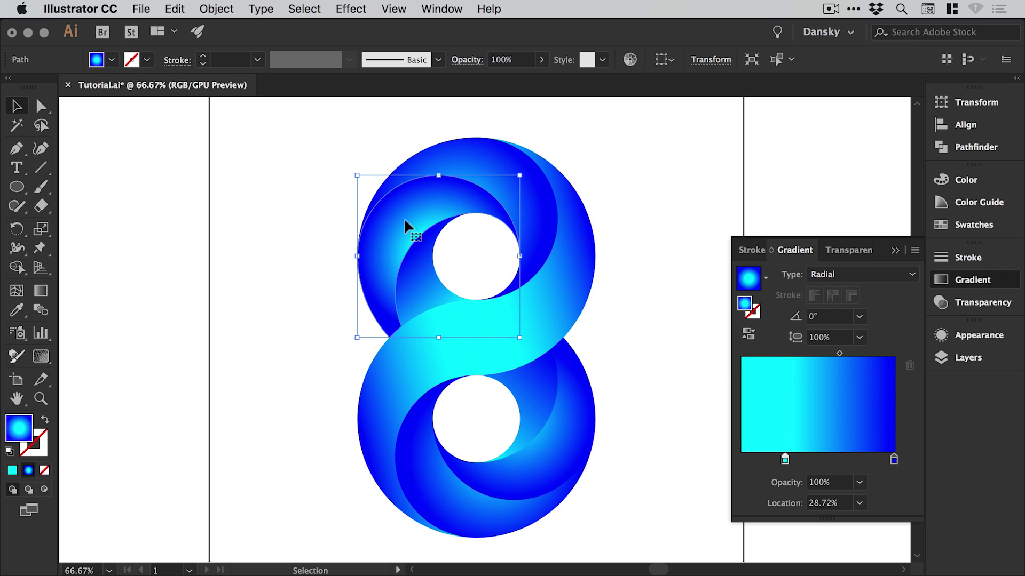
Copy the top-left crescent's gradient onto the upper and lower outer shapes with the Eyedropper.
{"action": "left_click", "coordinate": [479, 155], "text": "shift"}
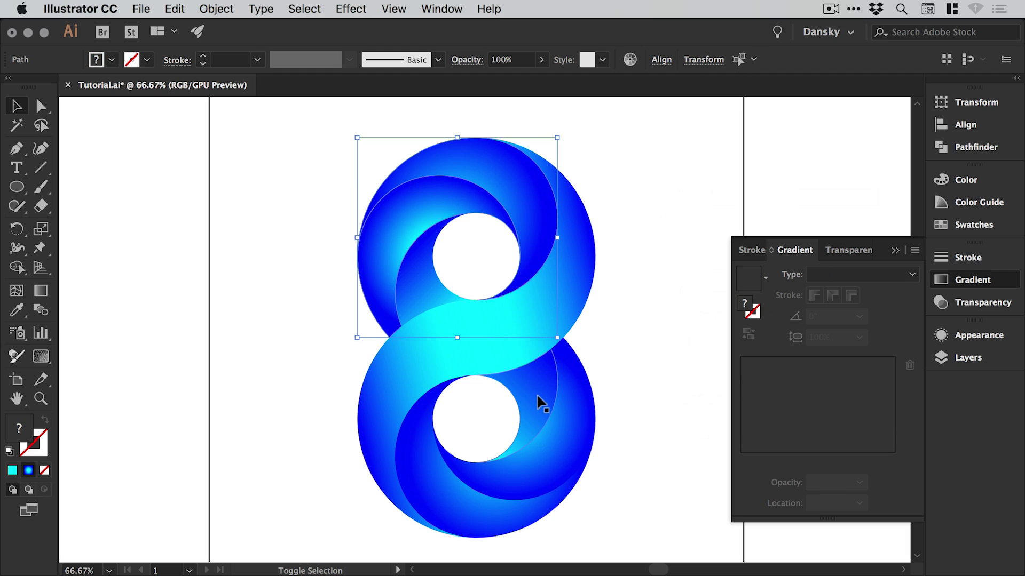
{"action": "left_click", "coordinate": [568, 453], "text": "shift"}
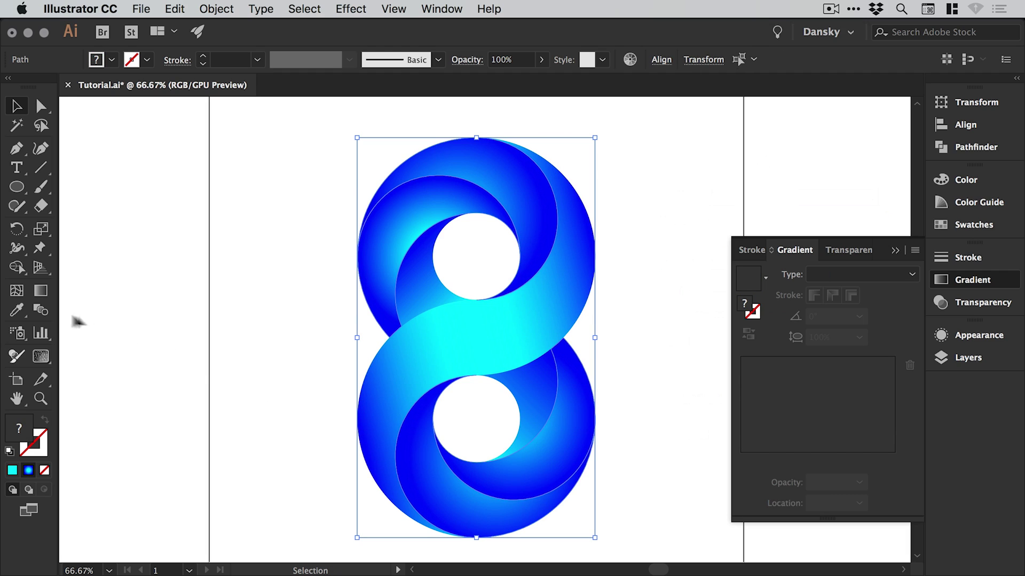
{"action": "left_click", "coordinate": [17, 310]}
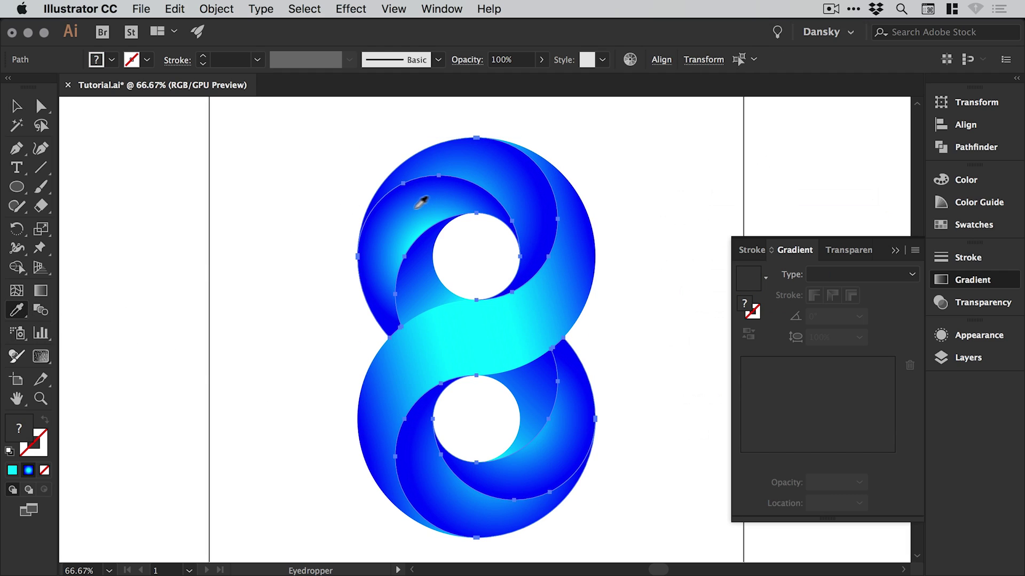
{"action": "left_click", "coordinate": [412, 207]}
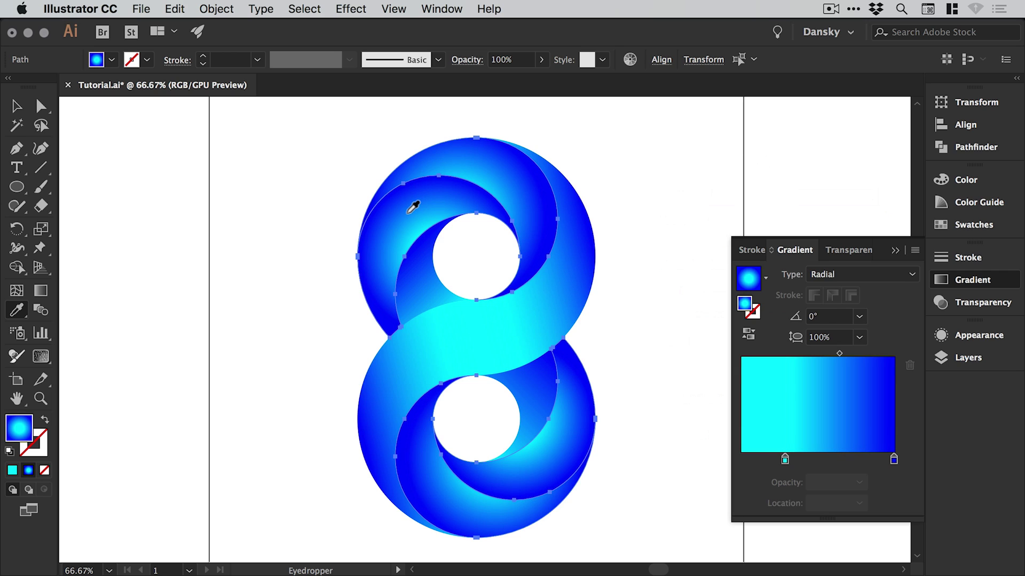
{"action": "key", "text": "v"}
{"action": "left_click", "coordinate": [226, 248]}
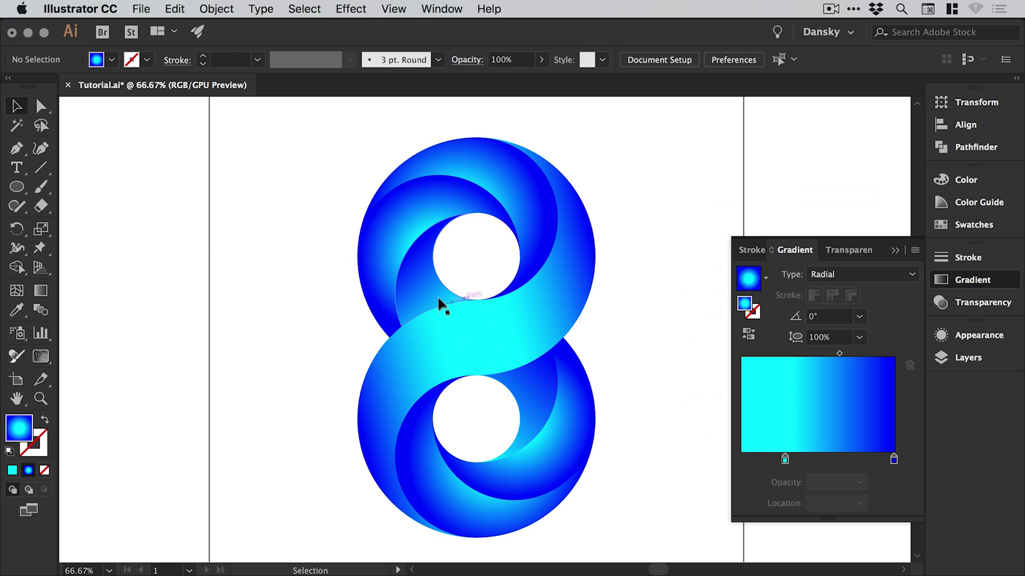
Pull the cyan stops inward on both crescents, moving the lower one to 15.39%, and set the lower crescent's angle to 0°.
{"action": "left_click", "coordinate": [412, 272]}
{"action": "left_click_drag", "start_coordinate": [893, 459], "coordinate": [861, 461]}
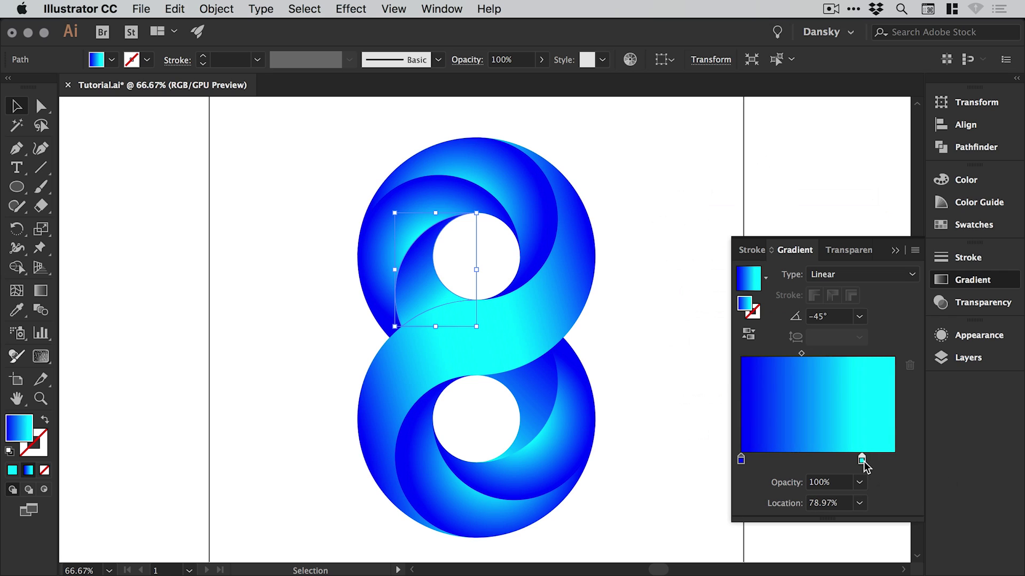
{"action": "left_click", "coordinate": [525, 389]}
{"action": "left_click_drag", "start_coordinate": [742, 459], "coordinate": [778, 459]}
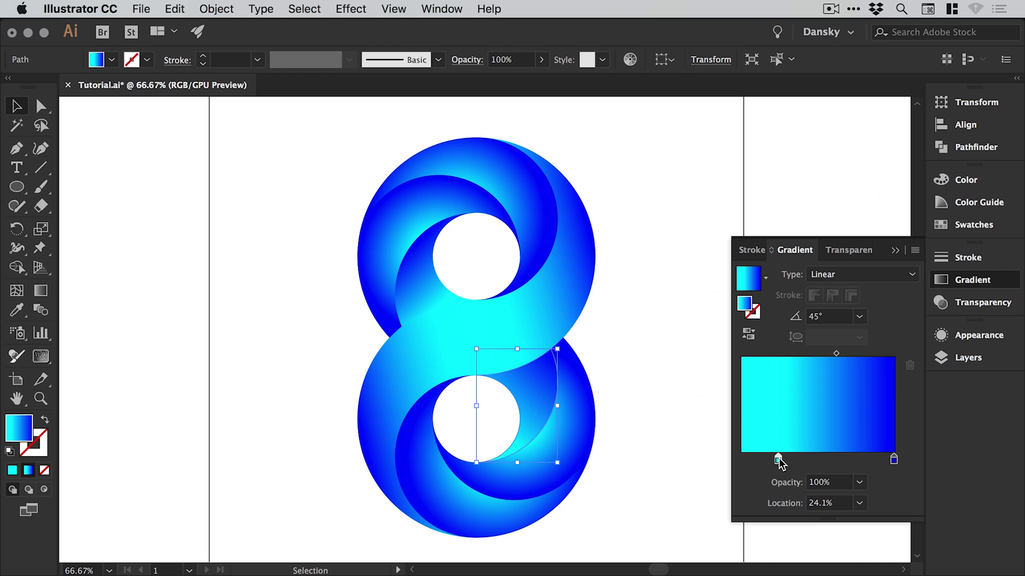
{"action": "left_click", "coordinate": [835, 316]}
{"action": "type", "text": "0"}
{"action": "key", "text": "Return"}
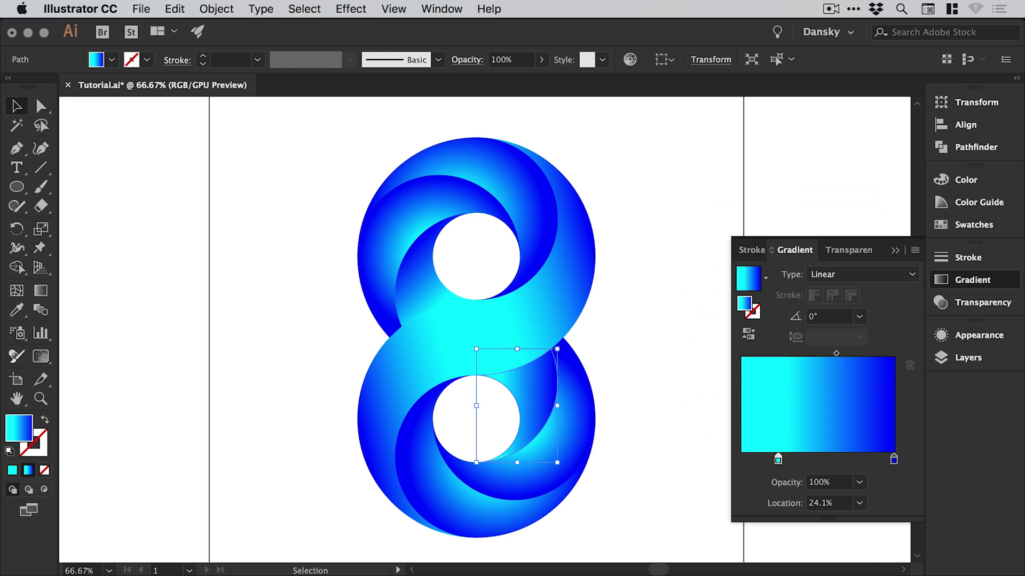
Reverse the upper crescent's gradient and set its angle to 20°.
{"action": "left_click", "coordinate": [640, 310]}
{"action": "scroll", "coordinate": [643, 332], "scroll_direction": "right", "scroll_amount": 2}
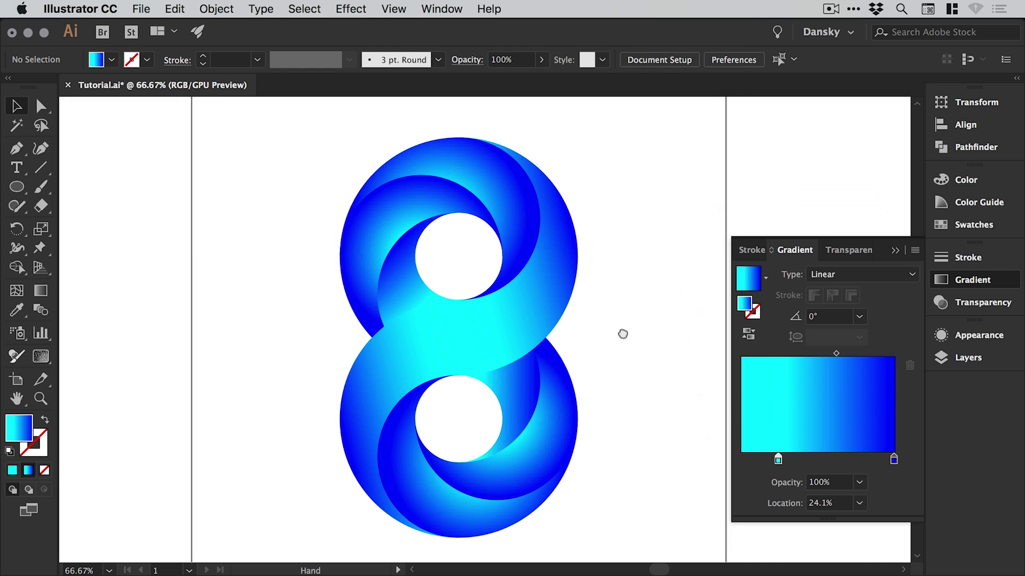
{"action": "left_click", "coordinate": [399, 288]}
{"action": "left_click", "coordinate": [748, 335]}
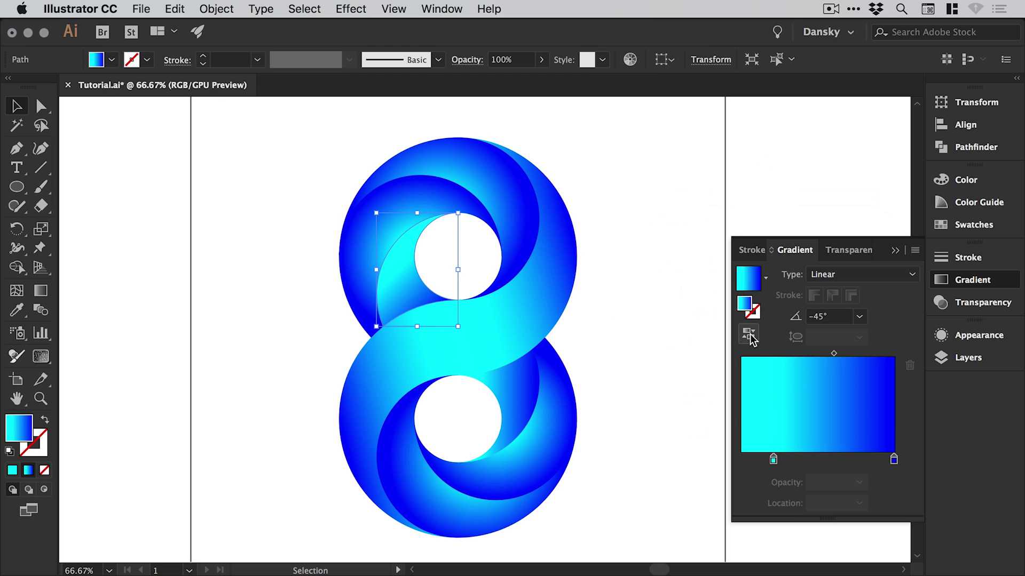
{"action": "left_click", "coordinate": [749, 334]}
{"action": "left_click", "coordinate": [827, 317]}
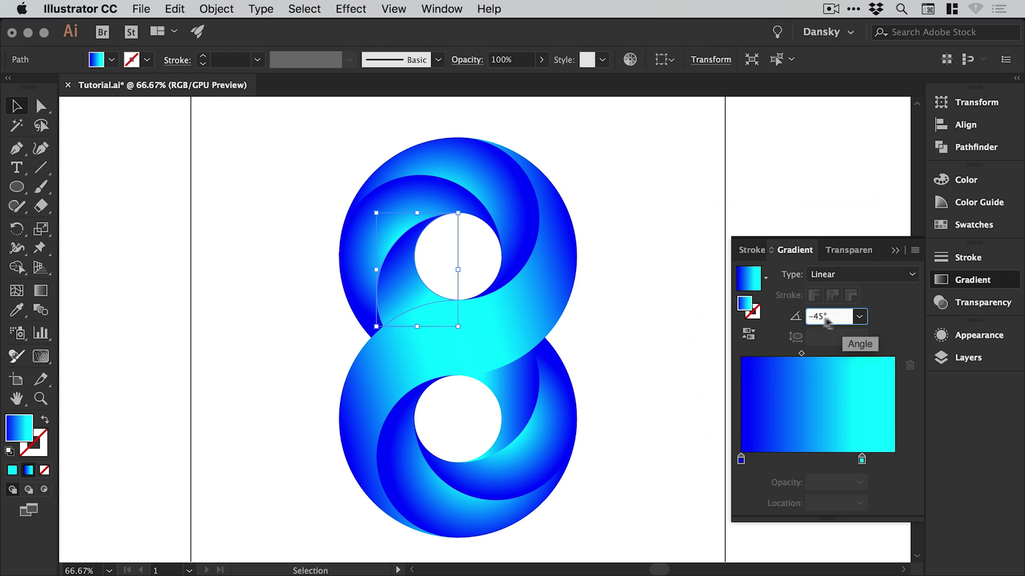
{"action": "type", "text": "20"}
{"action": "key", "text": "Return"}
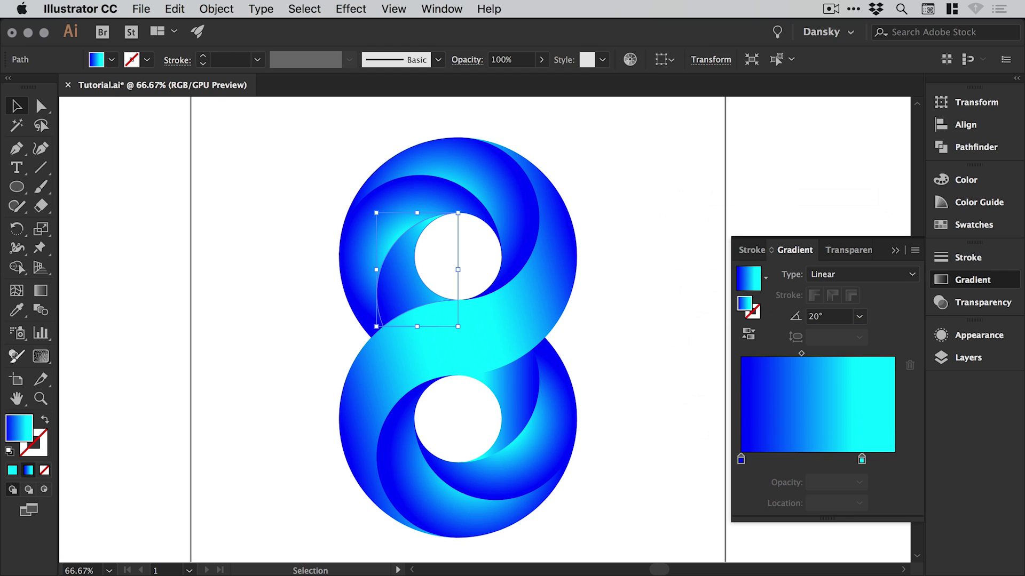
Try 50° and 40° on the lower crescent's gradient, then settle on 30°.
{"action": "left_click", "coordinate": [517, 389]}
{"action": "left_click", "coordinate": [827, 317]}
{"action": "type", "text": "50"}
{"action": "key", "text": "Return"}
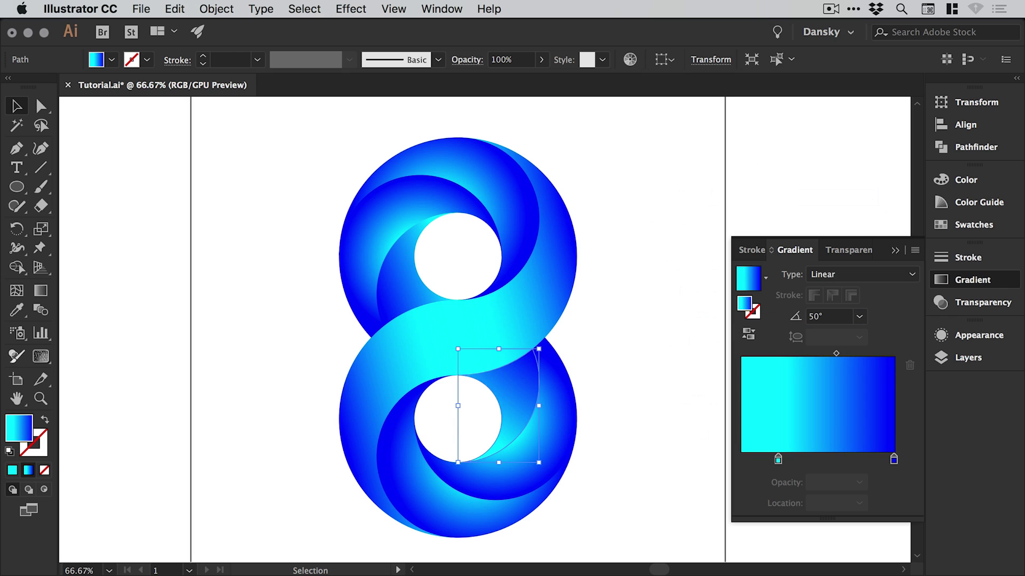
{"action": "left_click", "coordinate": [843, 316]}
{"action": "type", "text": "40"}
{"action": "key", "text": "Return"}
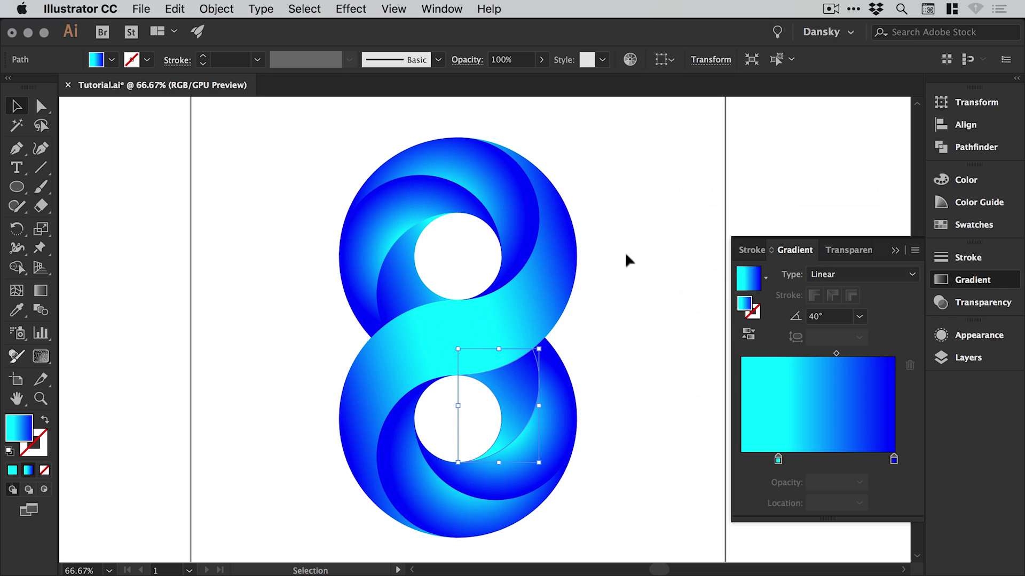
{"action": "left_click", "coordinate": [832, 317]}
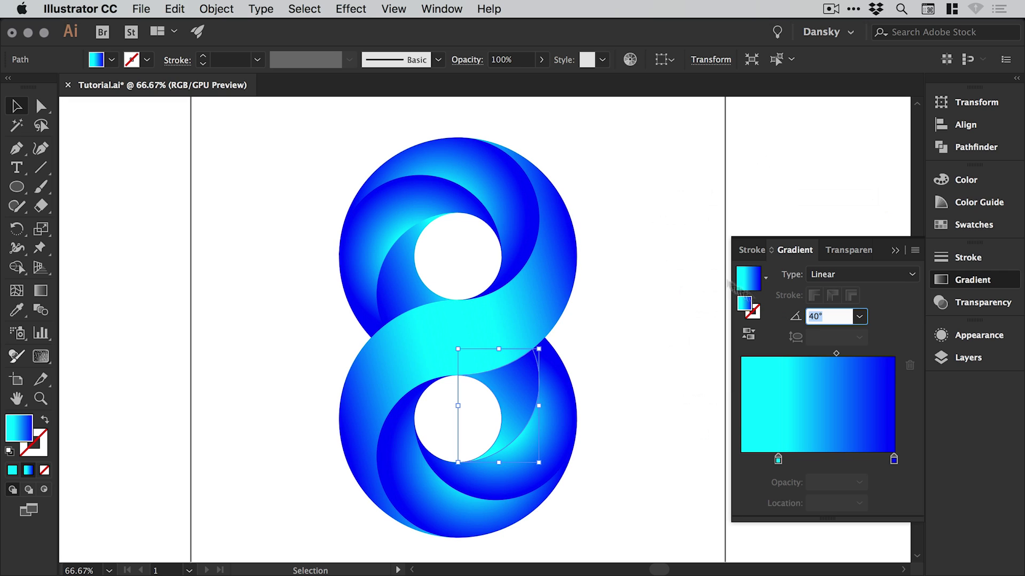
{"action": "type", "text": "30"}
{"action": "key", "text": "Return"}
{"action": "left_click", "coordinate": [674, 259]}
{"action": "key", "text": "space"}
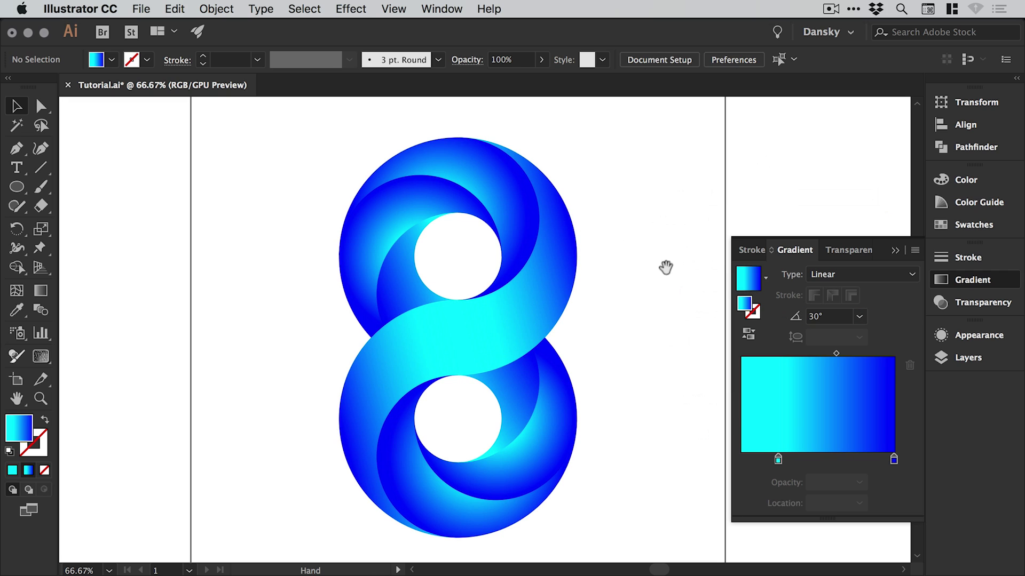
{"action": "left_click_drag", "start_coordinate": [666, 266], "coordinate": [643, 257]}
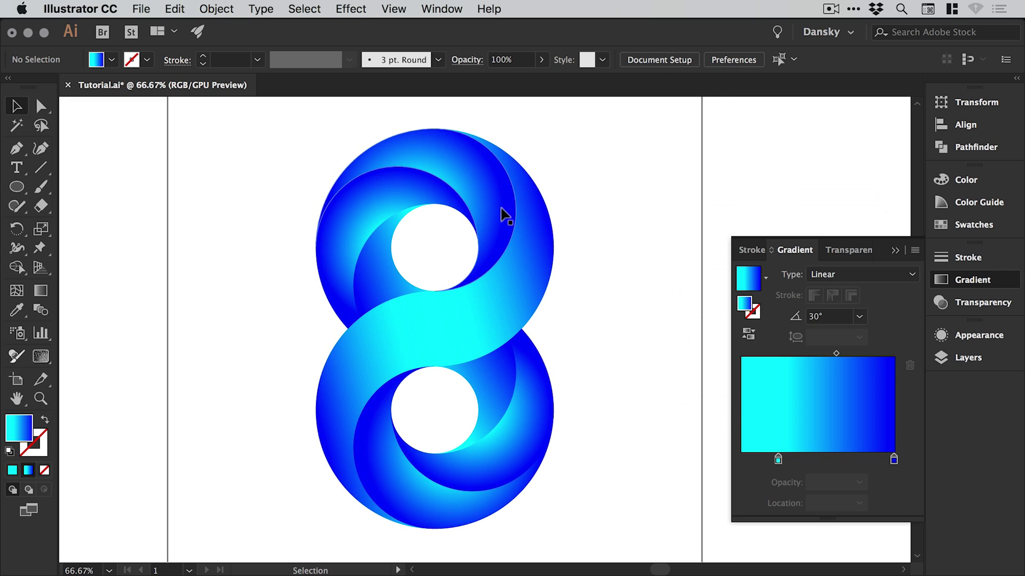
Brighten the global RGB Blue swatch to R 0, G 117, B 252 with preview on.
{"action": "left_click", "coordinate": [946, 281]}
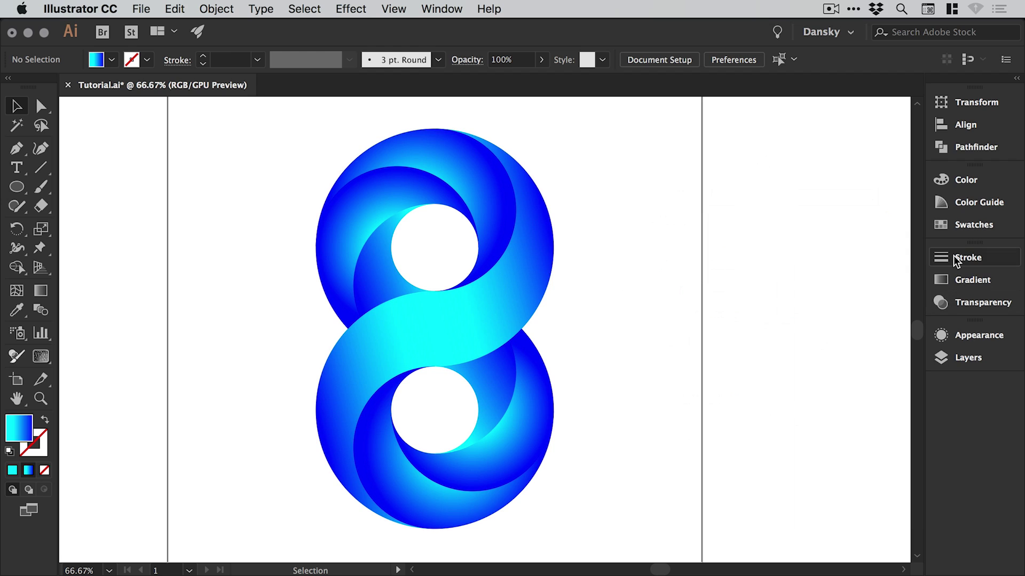
{"action": "key", "text": "super+0"}
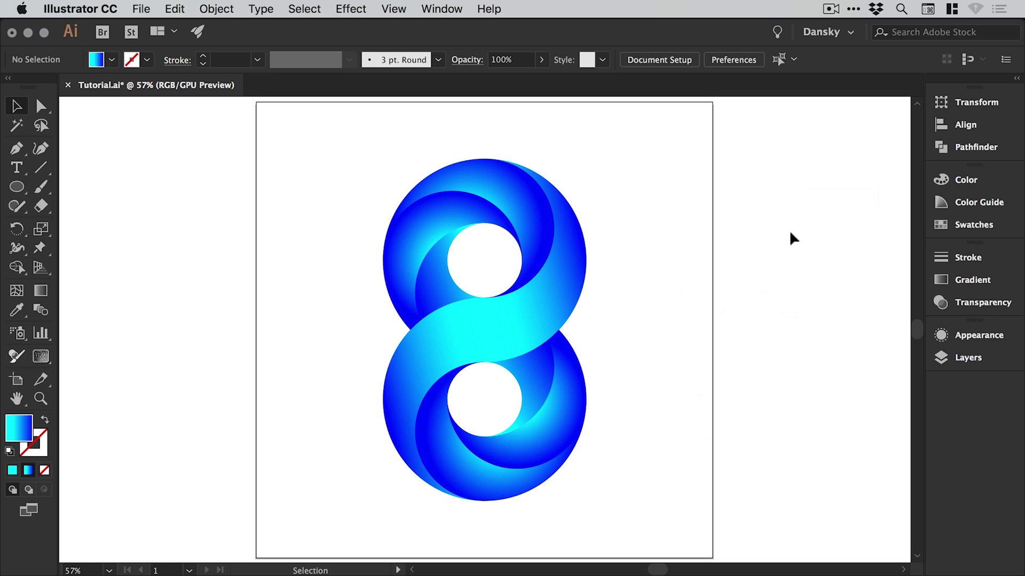
{"action": "left_click", "coordinate": [971, 225]}
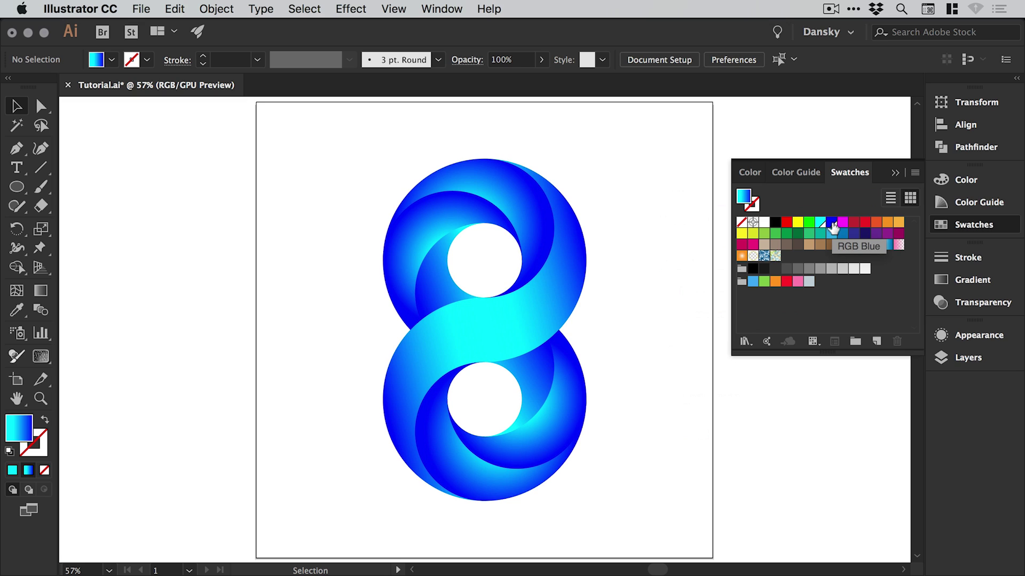
{"action": "double_click", "coordinate": [832, 224]}
{"action": "left_click_drag", "start_coordinate": [748, 159], "coordinate": [756, 158]}
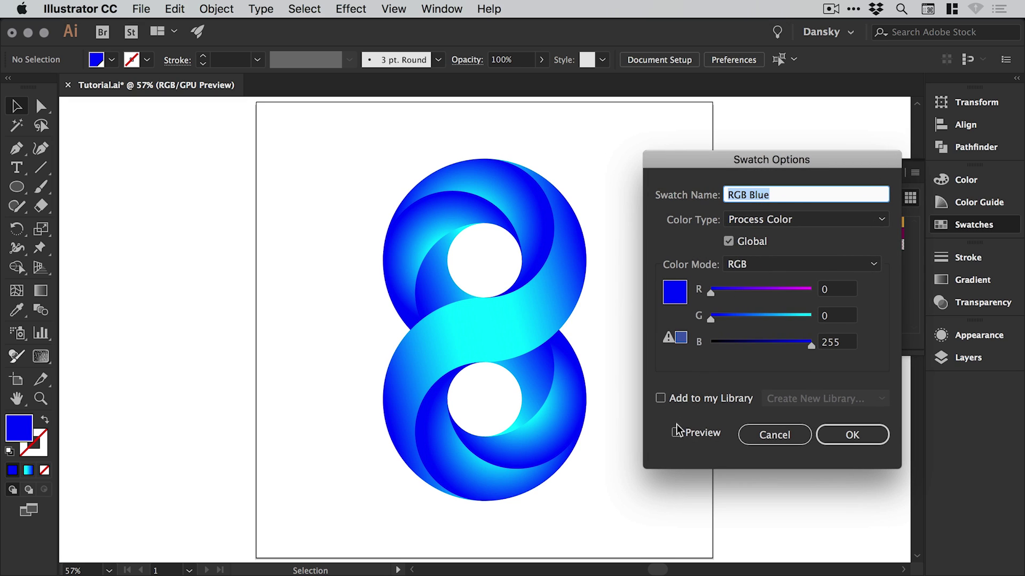
{"action": "left_click", "coordinate": [702, 432]}
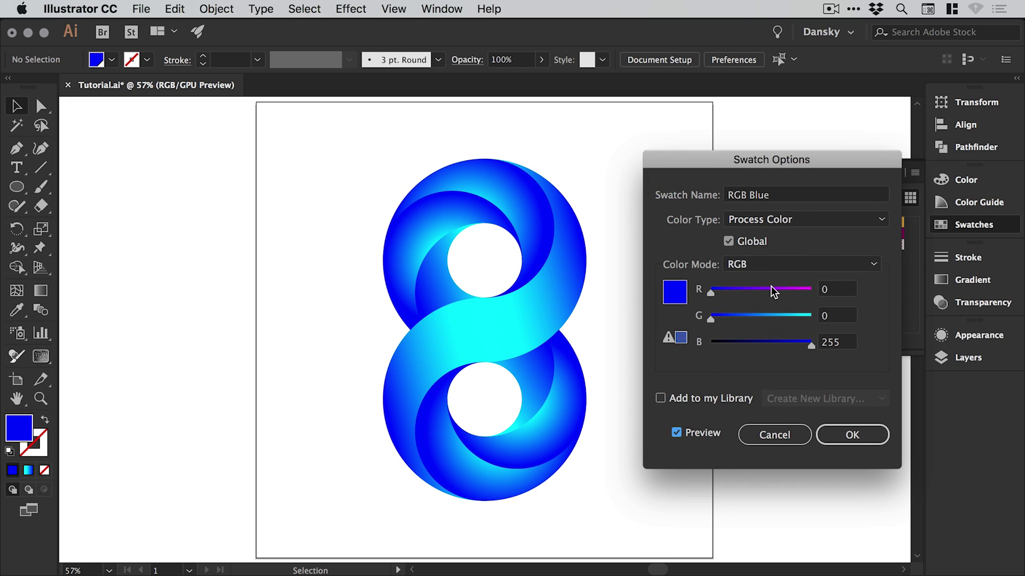
{"action": "mouse_move", "coordinate": [772, 288]}
{"action": "left_mouse_down"}
{"action": "mouse_move", "coordinate": [786, 288]}
{"action": "mouse_move", "coordinate": [752, 291]}
{"action": "left_mouse_up"}
{"action": "left_click_drag", "start_coordinate": [711, 318], "coordinate": [810, 342]}
{"action": "left_click_drag", "start_coordinate": [792, 320], "coordinate": [721, 319]}
{"action": "left_click_drag", "start_coordinate": [751, 291], "coordinate": [717, 291]}
{"action": "mouse_move", "coordinate": [767, 315]}
{"action": "left_mouse_down"}
{"action": "mouse_move", "coordinate": [710, 292]}
{"action": "mouse_move", "coordinate": [770, 319]}
{"action": "left_mouse_up"}
{"action": "left_click", "coordinate": [849, 439]}
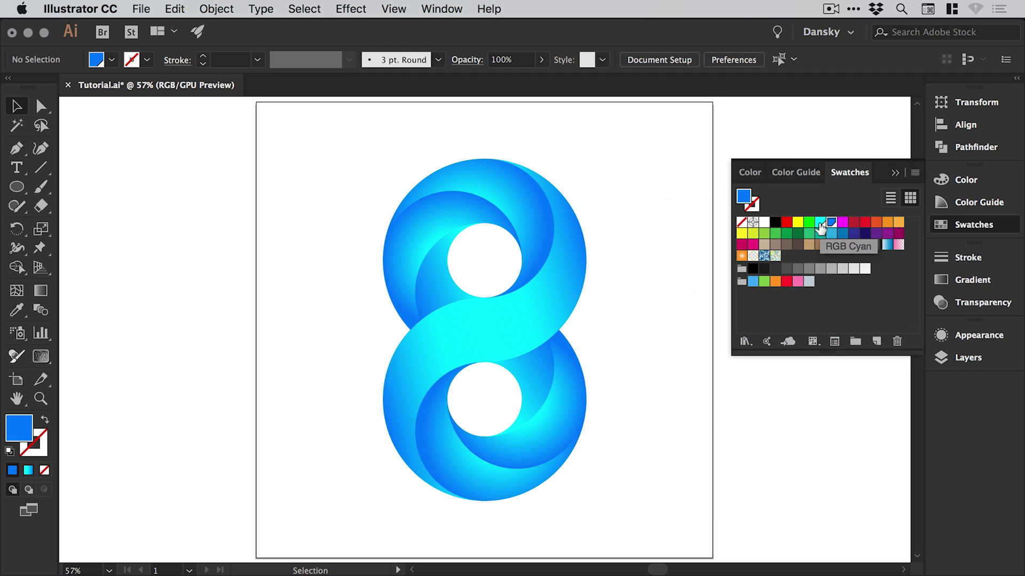
Lower the RGB Cyan swatch's green to 222.
{"action": "double_click", "coordinate": [821, 225]}
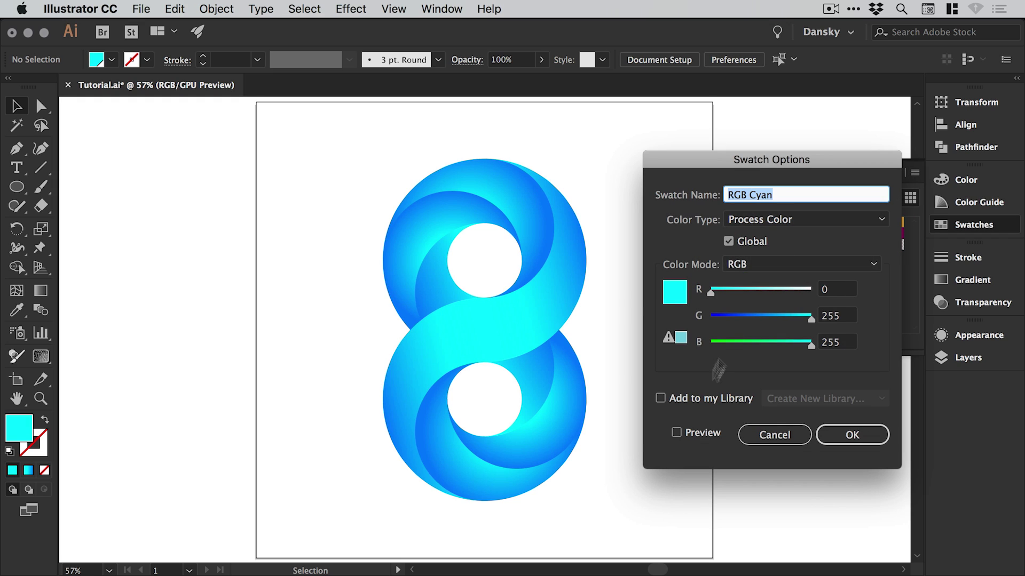
{"action": "left_click", "coordinate": [699, 431]}
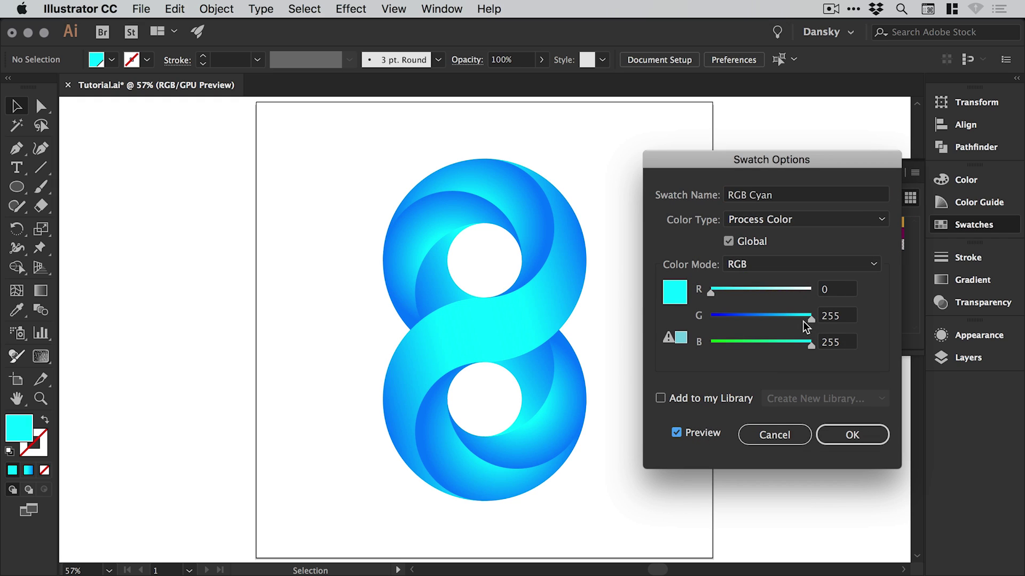
{"action": "mouse_move", "coordinate": [811, 320]}
{"action": "left_mouse_down"}
{"action": "mouse_move", "coordinate": [799, 345]}
{"action": "mouse_move", "coordinate": [789, 317]}
{"action": "mouse_move", "coordinate": [797, 320]}
{"action": "left_mouse_up"}
{"action": "left_click", "coordinate": [874, 452]}
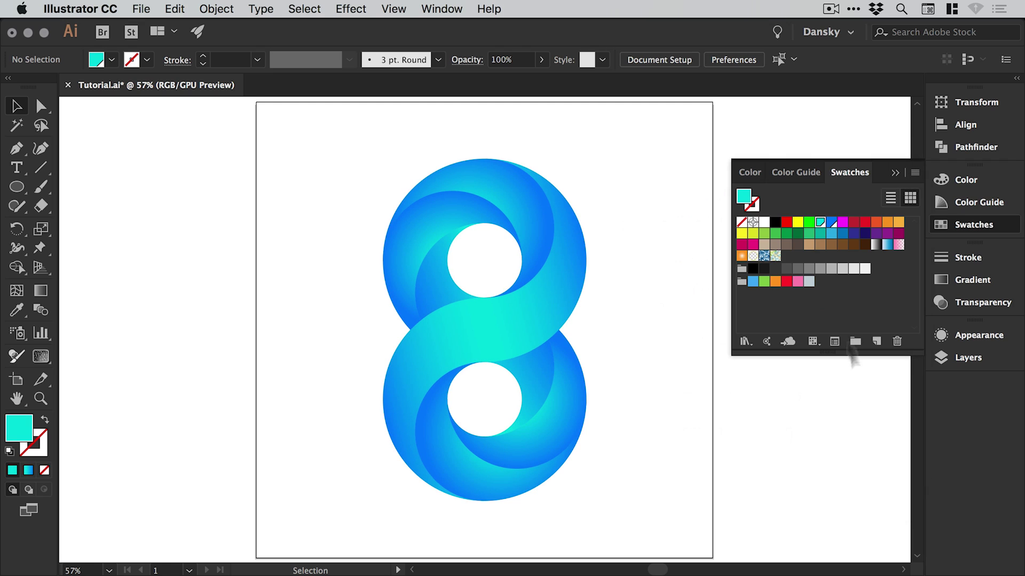
Deepen the RGB Blue swatch by adjusting its green and blue, with blue around 220.
{"action": "double_click", "coordinate": [830, 227]}
{"action": "left_click", "coordinate": [676, 433]}
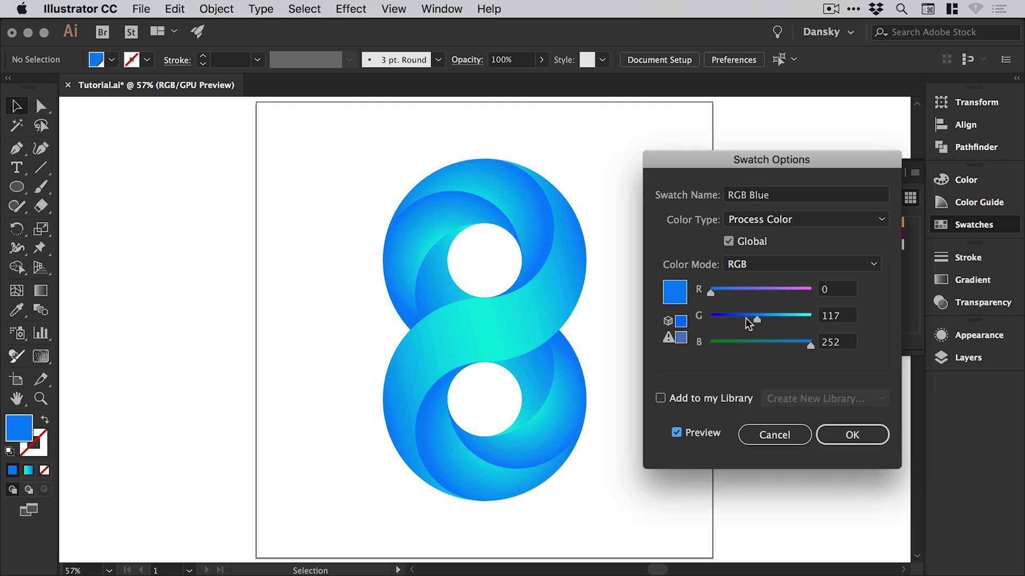
{"action": "left_click_drag", "start_coordinate": [745, 319], "coordinate": [748, 326]}
{"action": "left_click_drag", "start_coordinate": [810, 346], "coordinate": [798, 344]}
{"action": "mouse_move", "coordinate": [753, 316]}
{"action": "left_mouse_down"}
{"action": "mouse_move", "coordinate": [710, 293]}
{"action": "mouse_move", "coordinate": [729, 315]}
{"action": "mouse_move", "coordinate": [751, 316]}
{"action": "mouse_move", "coordinate": [740, 318]}
{"action": "left_mouse_up"}
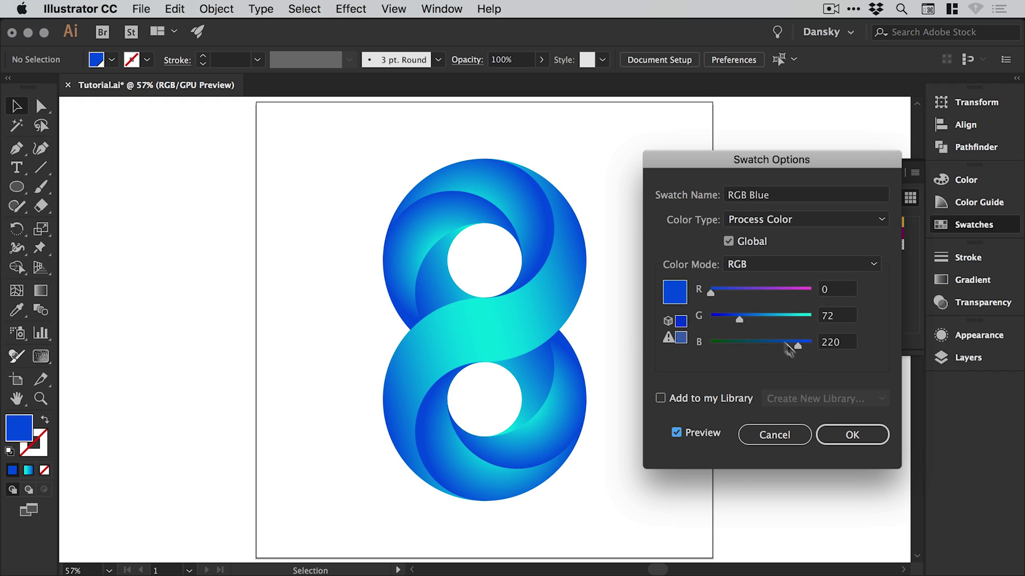
{"action": "left_click_drag", "start_coordinate": [797, 346], "coordinate": [806, 348]}
{"action": "left_click_drag", "start_coordinate": [767, 321], "coordinate": [738, 318]}
{"action": "left_click", "coordinate": [848, 435]}
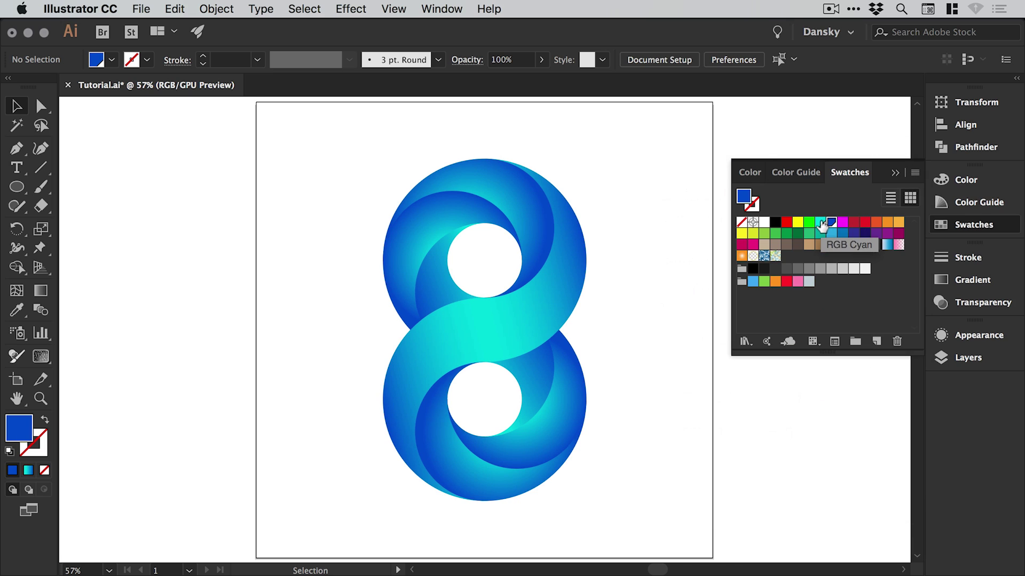
Finalize the RGB Cyan swatch at R 0, G 224, B 240.
{"action": "double_click", "coordinate": [821, 223]}
{"action": "left_click", "coordinate": [694, 436]}
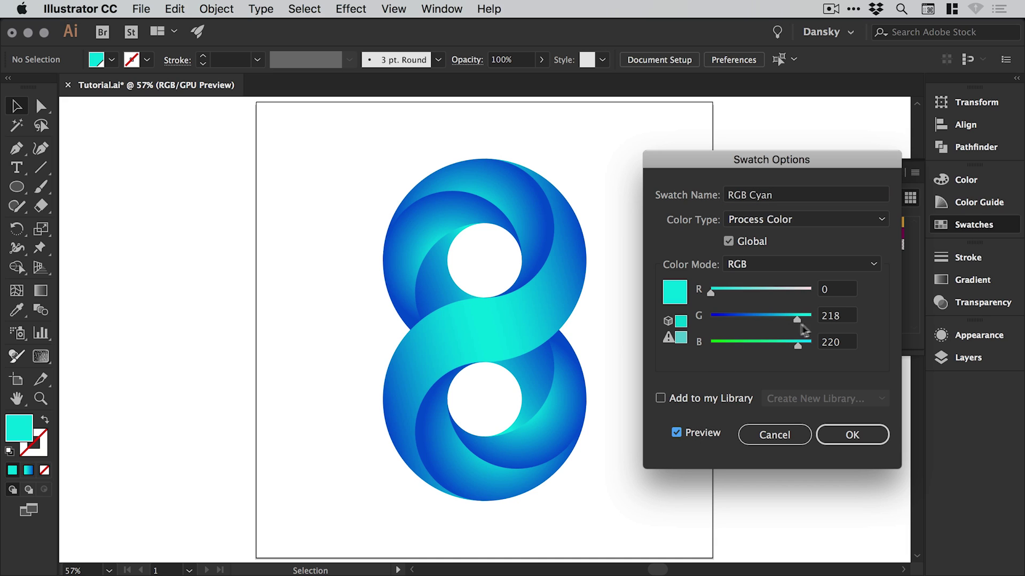
{"action": "left_click_drag", "start_coordinate": [807, 320], "coordinate": [809, 321]}
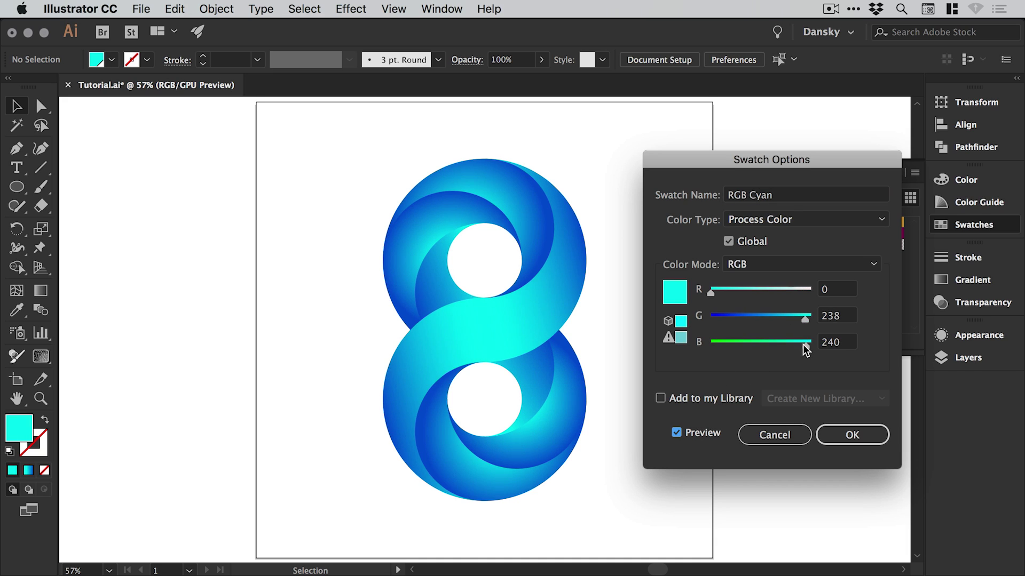
{"action": "left_click_drag", "start_coordinate": [804, 320], "coordinate": [800, 320]}
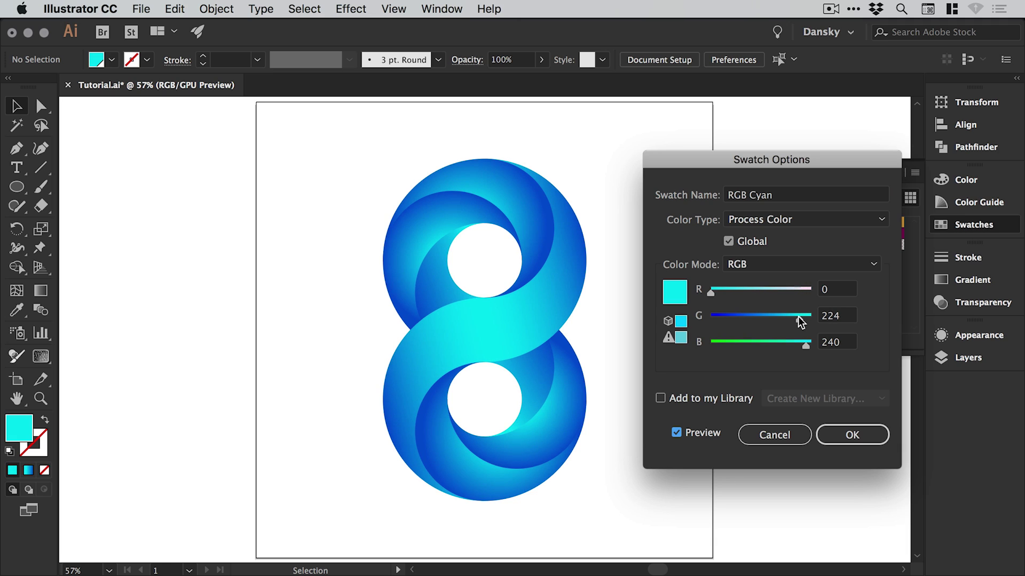
{"action": "left_click", "coordinate": [854, 435]}
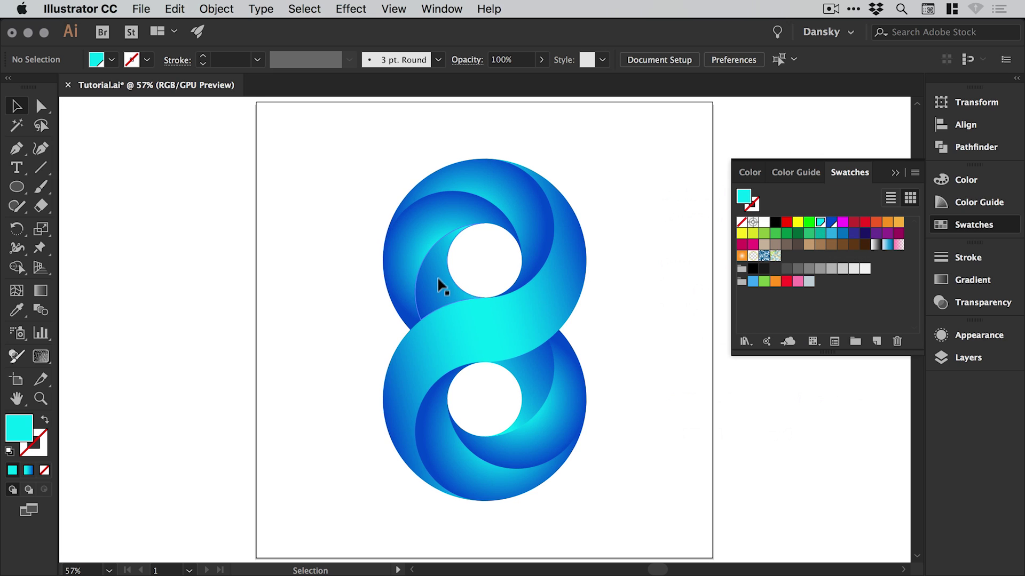
Close the Swatches panel, view the logo beside its construction circles at 25%, then fit the artboard.
{"action": "key", "text": "super+equal"}
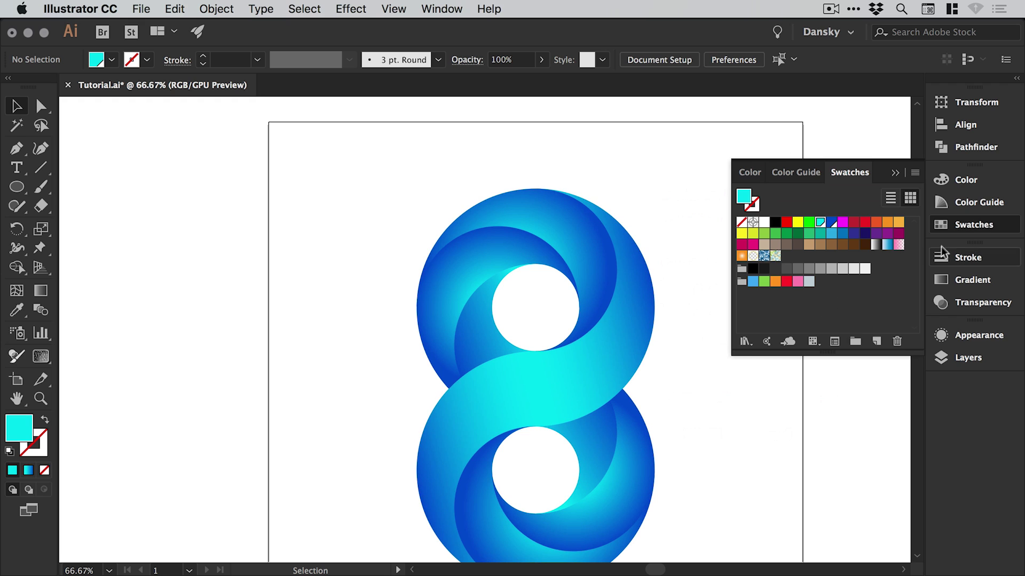
{"action": "left_click", "coordinate": [955, 224]}
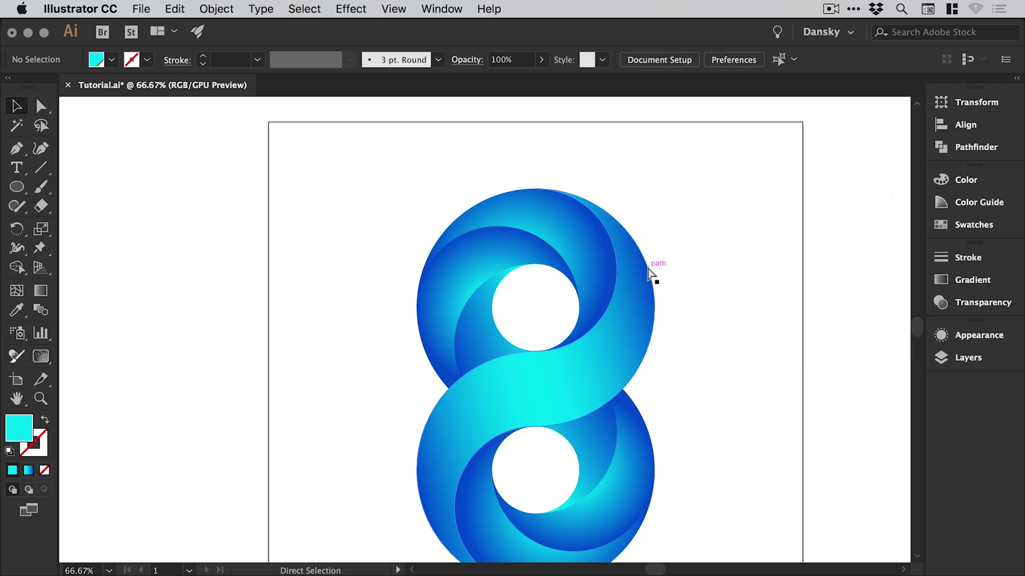
{"action": "key", "text": "super+0"}
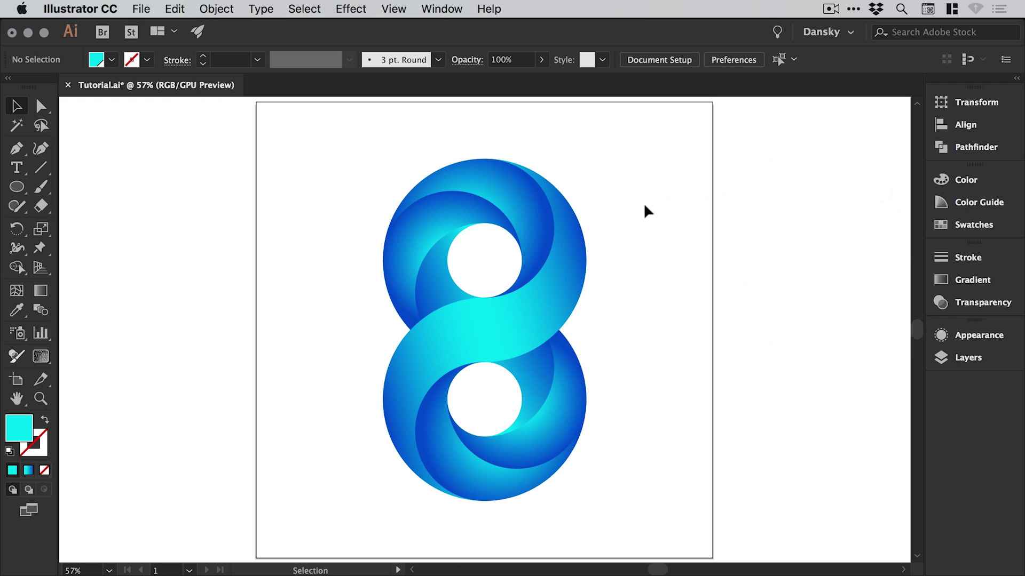
{"action": "key", "text": "super+minus"}
{"action": "key", "text": "super+minus"}
{"action": "key", "text": "super+minus"}
{"action": "left_click_drag", "start_coordinate": [343, 330], "coordinate": [669, 336]}
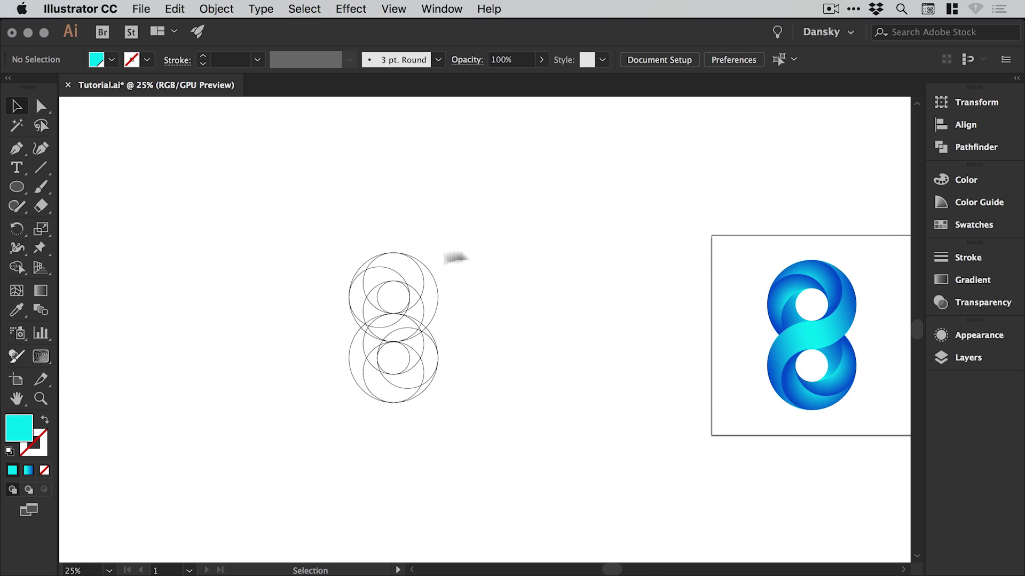
{"action": "left_click_drag", "start_coordinate": [438, 339], "coordinate": [401, 333]}
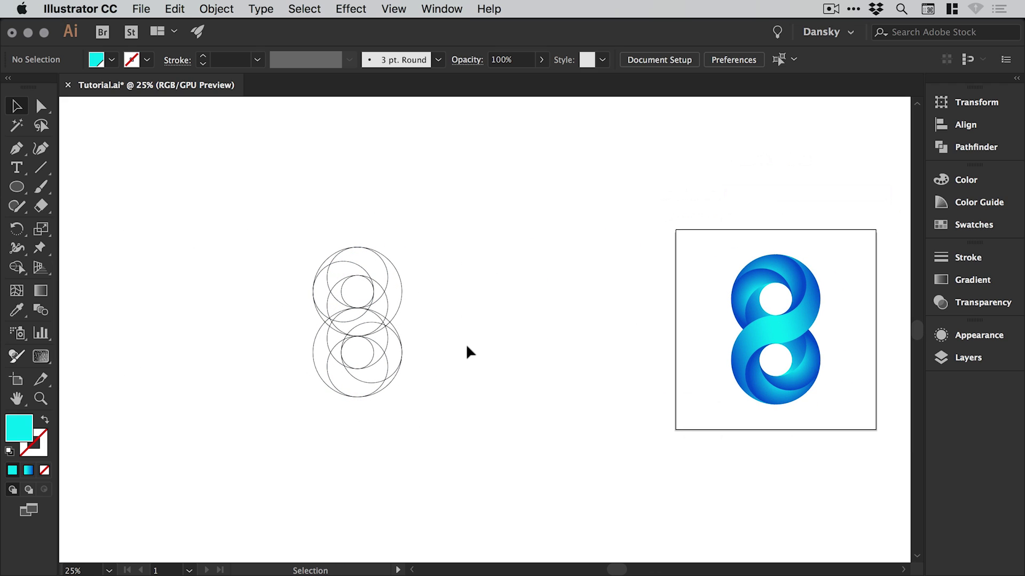
{"action": "key", "text": "super+0"}
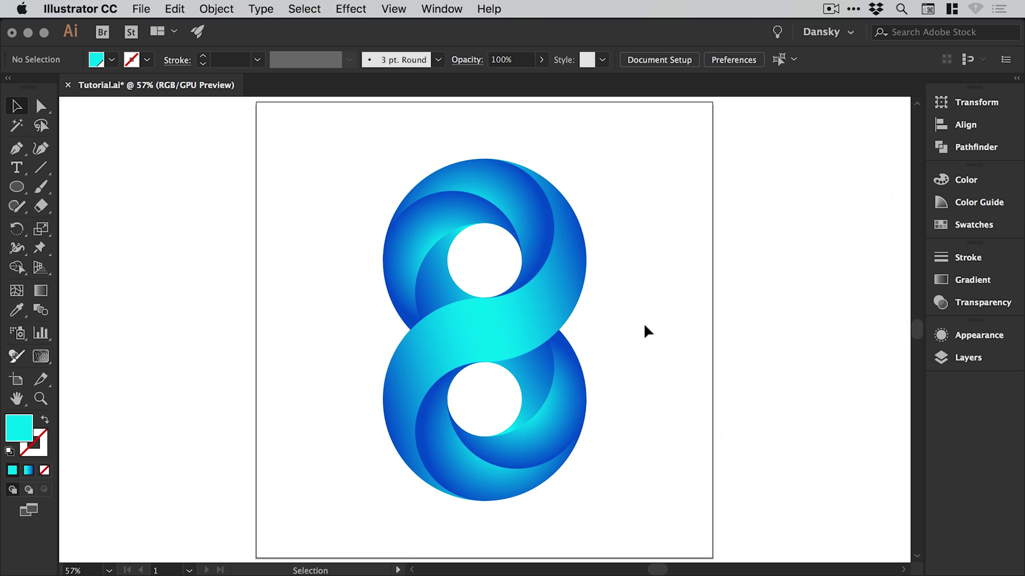